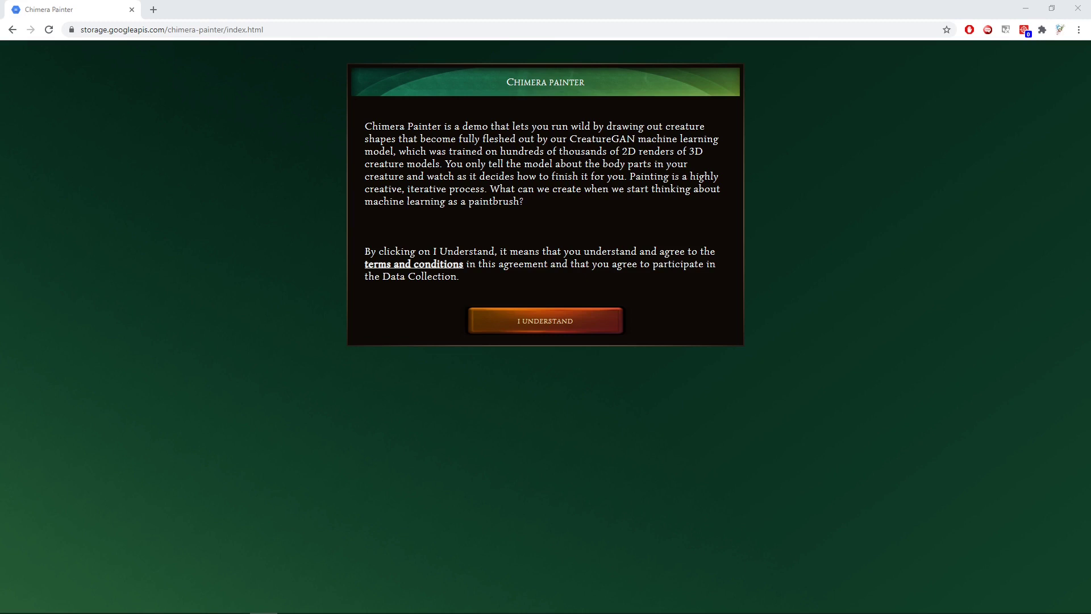
Accept the demo's terms and clear the sample creature from the canvas.
left_click(578, 325)
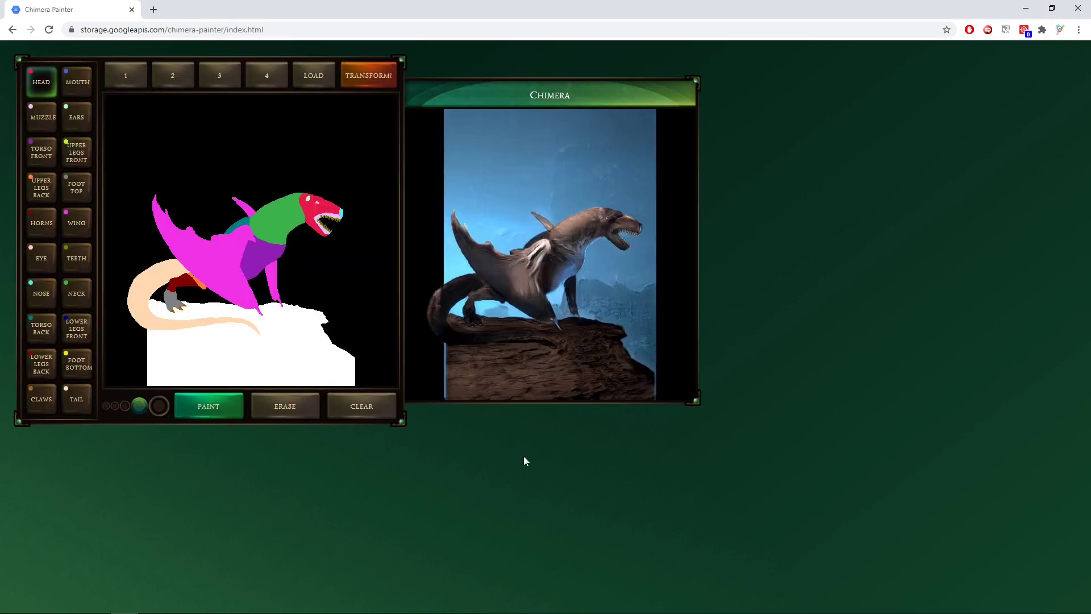
left_click(363, 409)
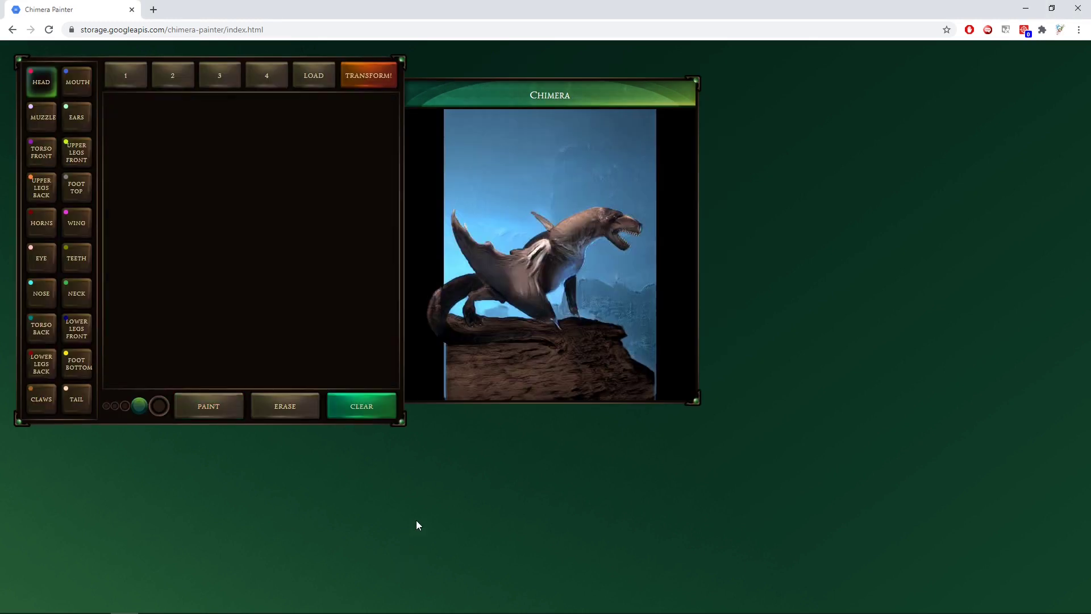
Paint a large rounded Head shape mid-canvas with the largest brush and add seven thin stalks above it with the medium brush.
left_click(76, 187)
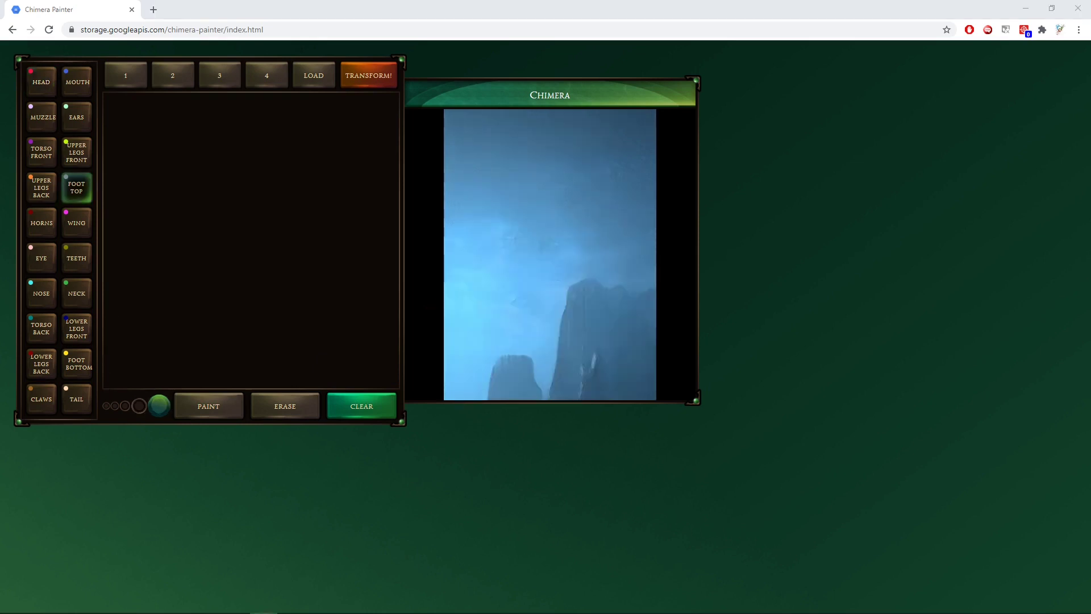
left_click(45, 85)
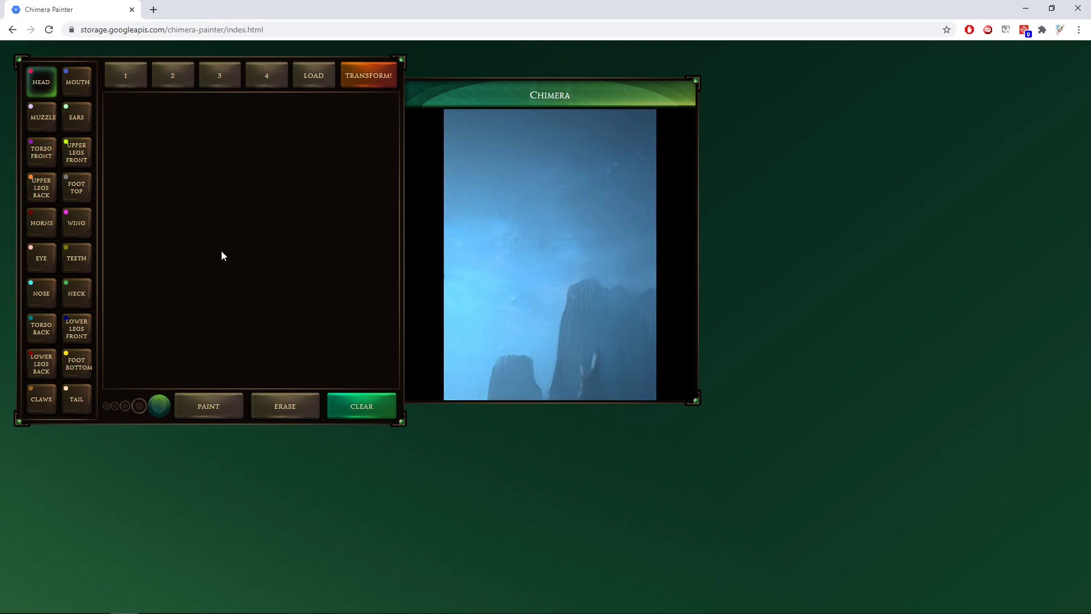
mouse_move(233, 208)
left_mouse_down()
mouse_move(203, 230)
mouse_move(199, 293)
mouse_move(299, 277)
mouse_move(278, 217)
mouse_move(253, 194)
mouse_move(265, 190)
mouse_move(238, 219)
mouse_move(236, 266)
mouse_move(250, 262)
mouse_move(284, 323)
mouse_move(307, 317)
mouse_move(313, 307)
mouse_move(189, 216)
mouse_move(184, 188)
mouse_move(223, 154)
mouse_move(258, 176)
mouse_move(283, 142)
left_mouse_up()
left_click(124, 406)
left_click_drag(282, 188, 299, 170)
left_click_drag(297, 220, 310, 188)
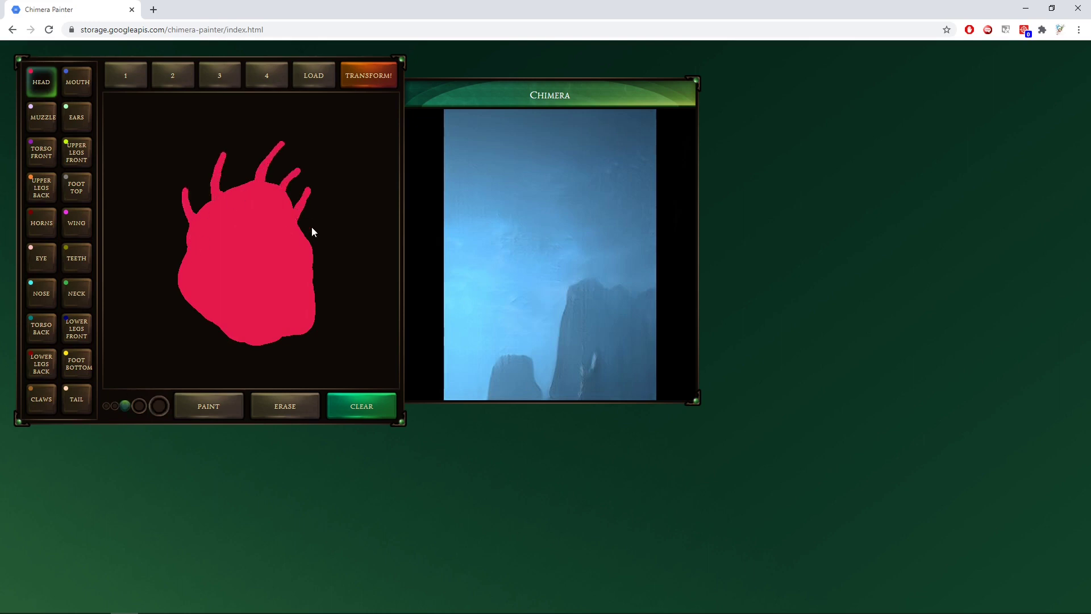
left_click_drag(305, 236, 314, 215)
Thicken the tips of all seven stalks into round knobs with the second-largest brush.
left_click(139, 405)
left_click_drag(185, 195, 189, 217)
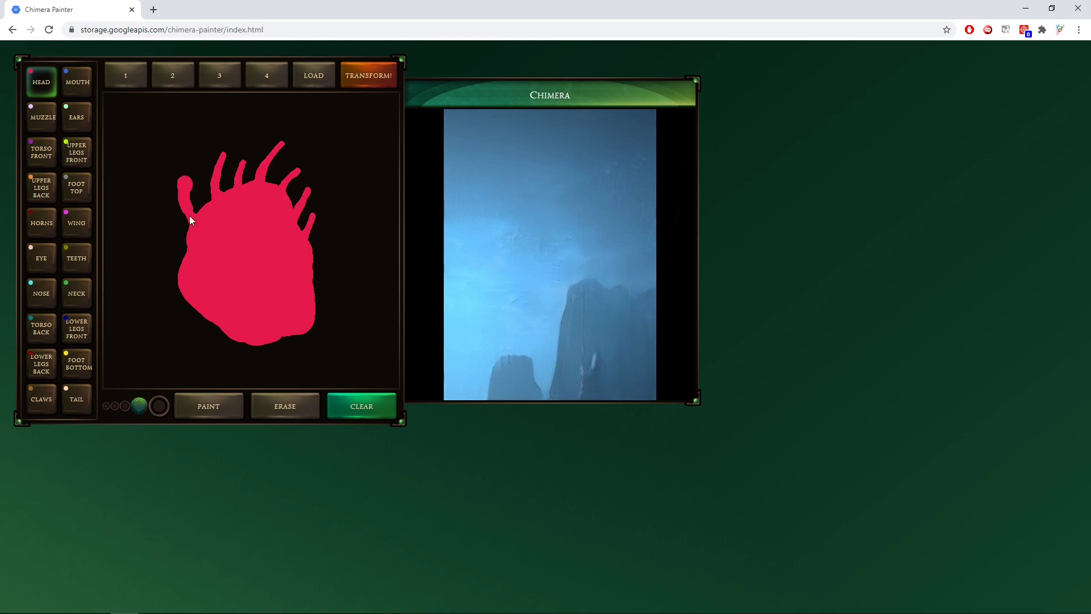
mouse_move(226, 159)
left_mouse_down()
mouse_move(221, 145)
mouse_move(220, 182)
mouse_move(246, 149)
mouse_move(241, 185)
left_mouse_up()
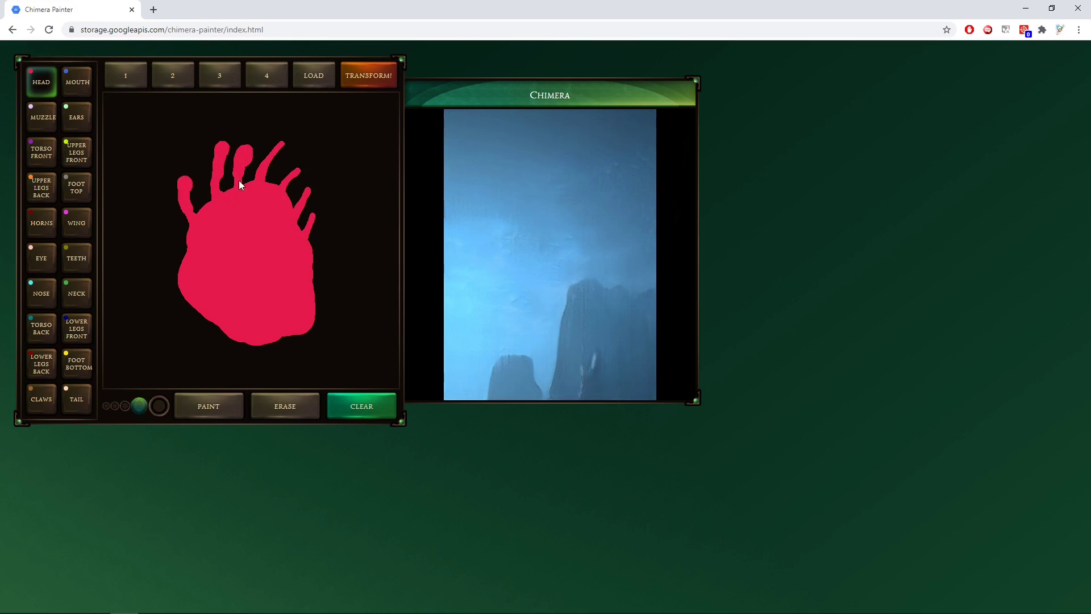
mouse_move(284, 141)
left_mouse_down()
mouse_move(261, 165)
mouse_move(295, 170)
mouse_move(284, 185)
mouse_move(304, 194)
mouse_move(307, 227)
left_mouse_up()
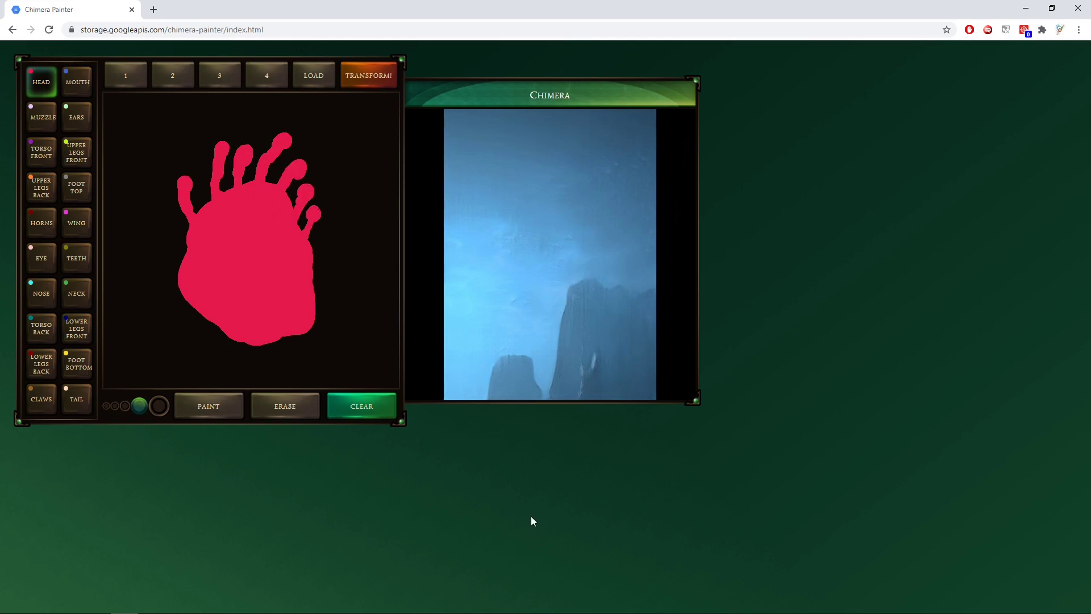
Paint a Mouth area across the head and break it into vertical stripes with thin Head strokes.
left_click(76, 87)
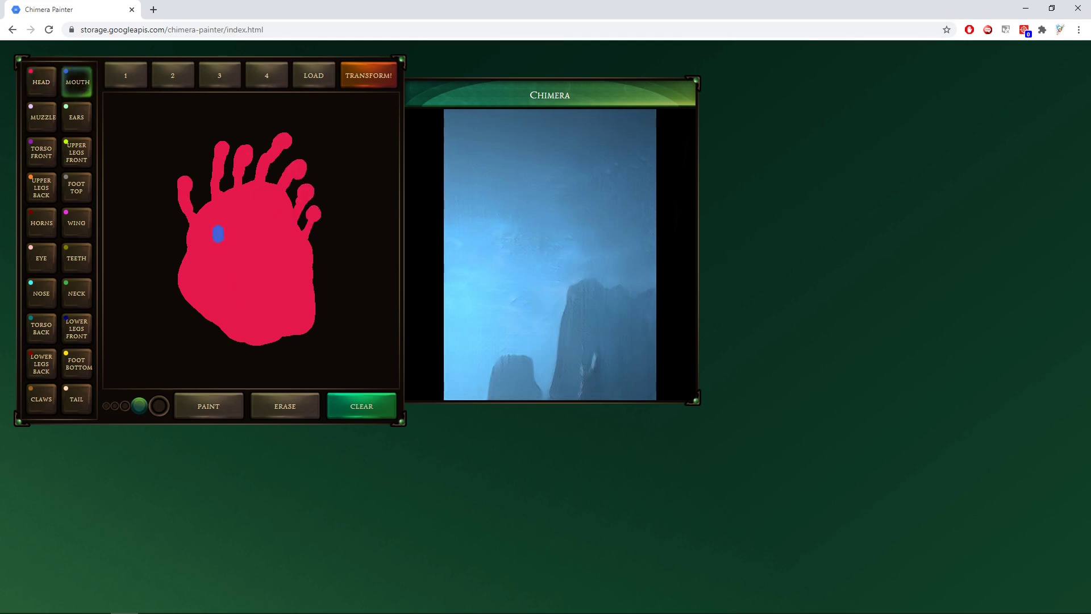
mouse_move(218, 233)
left_mouse_down()
mouse_move(212, 291)
mouse_move(264, 239)
mouse_move(292, 251)
mouse_move(296, 239)
left_mouse_up()
left_click(41, 82)
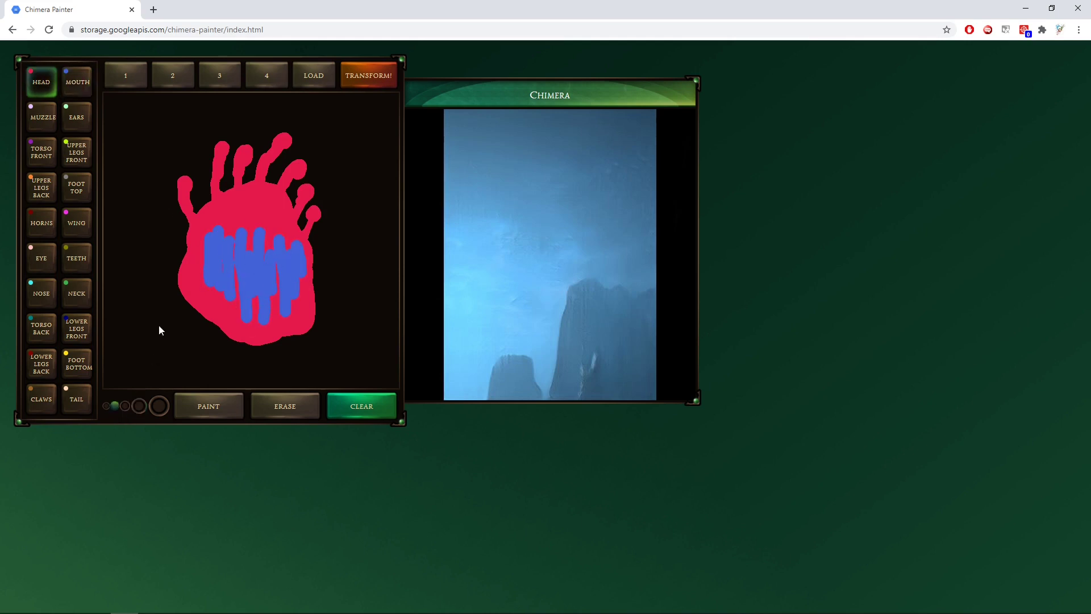
left_click_drag(228, 299, 226, 224)
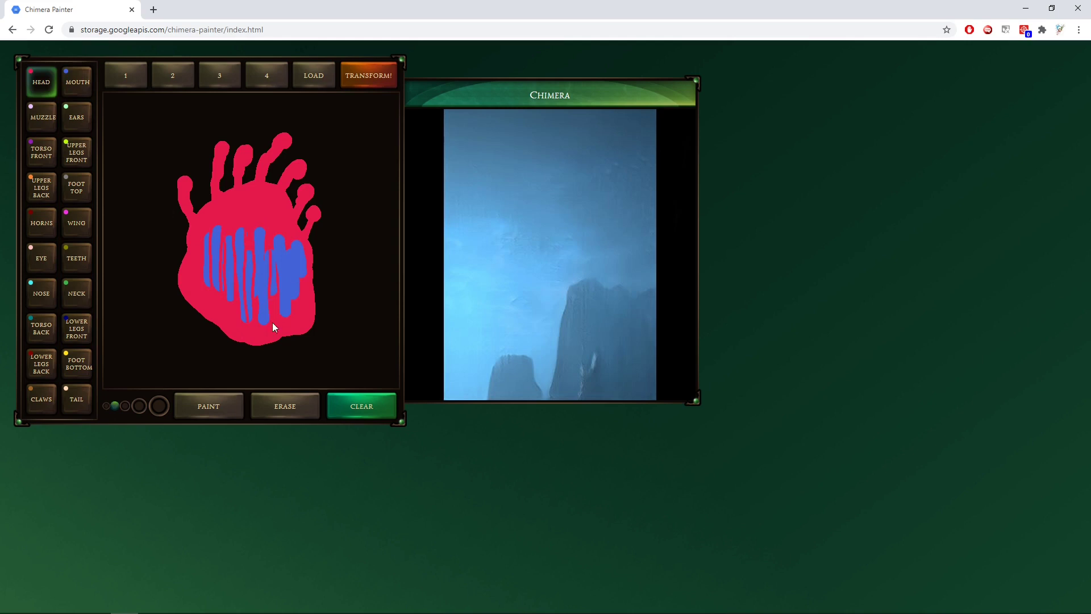
left_click_drag(273, 323, 277, 228)
left_click_drag(286, 225, 293, 301)
Place an Eye dot on the tip of each of the seven stalks with the medium brush.
left_click(41, 258)
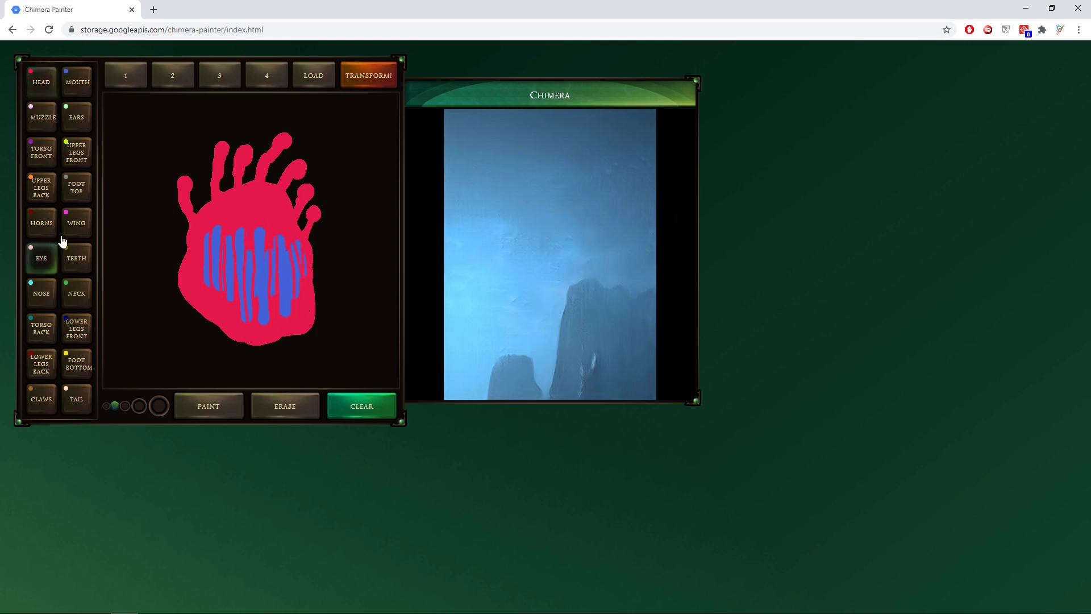
left_click(124, 406)
left_click(186, 182)
left_click(222, 147)
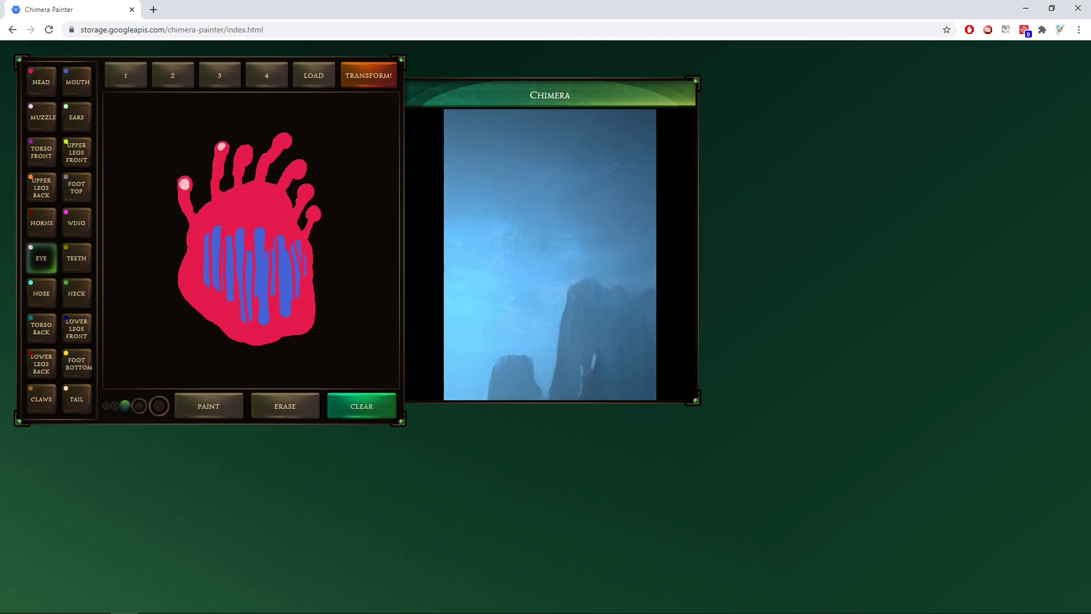
left_click(244, 154)
left_click(284, 139)
left_click(298, 169)
left_click(306, 192)
left_click(313, 214)
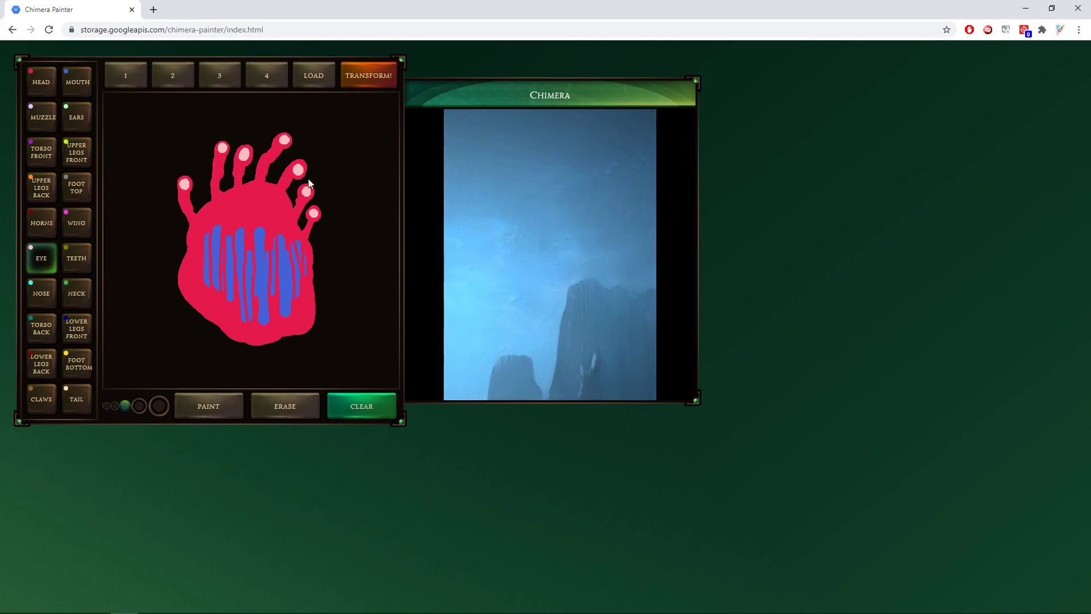
Paint a Muzzle arch over the top of the mouth and add thin vertical drips along its edges.
left_click(44, 116)
mouse_move(268, 208)
left_mouse_down()
mouse_move(276, 221)
mouse_move(264, 207)
mouse_move(251, 222)
mouse_move(249, 209)
mouse_move(240, 223)
mouse_move(212, 220)
mouse_move(199, 266)
mouse_move(295, 246)
mouse_move(306, 282)
left_mouse_up()
left_click(140, 404)
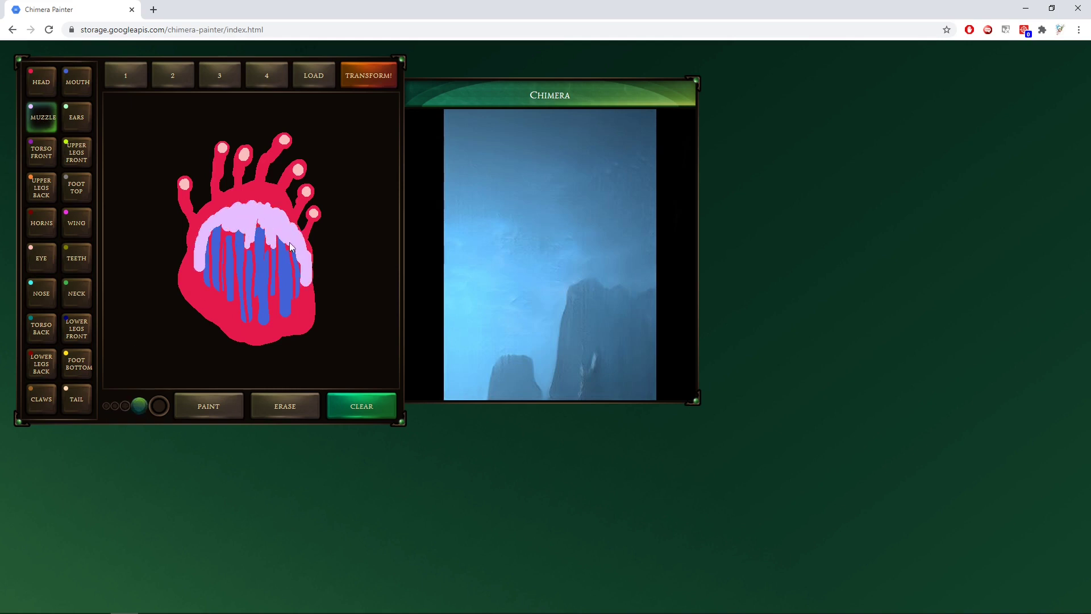
left_click(115, 405)
left_click_drag(235, 230, 234, 265)
left_click_drag(233, 231, 222, 275)
left_click_drag(219, 226, 207, 268)
left_click_drag(198, 271, 204, 290)
left_click_drag(301, 265, 297, 304)
mouse_move(305, 293)
left_mouse_down()
mouse_move(307, 277)
mouse_move(290, 304)
left_mouse_up()
mouse_move(277, 238)
left_mouse_down()
mouse_move(274, 262)
mouse_move(263, 244)
left_mouse_up()
mouse_move(257, 224)
left_mouse_down()
mouse_move(256, 240)
mouse_move(244, 197)
mouse_move(255, 201)
left_mouse_up()
left_click_drag(267, 193, 278, 208)
left_click_drag(290, 214, 288, 226)
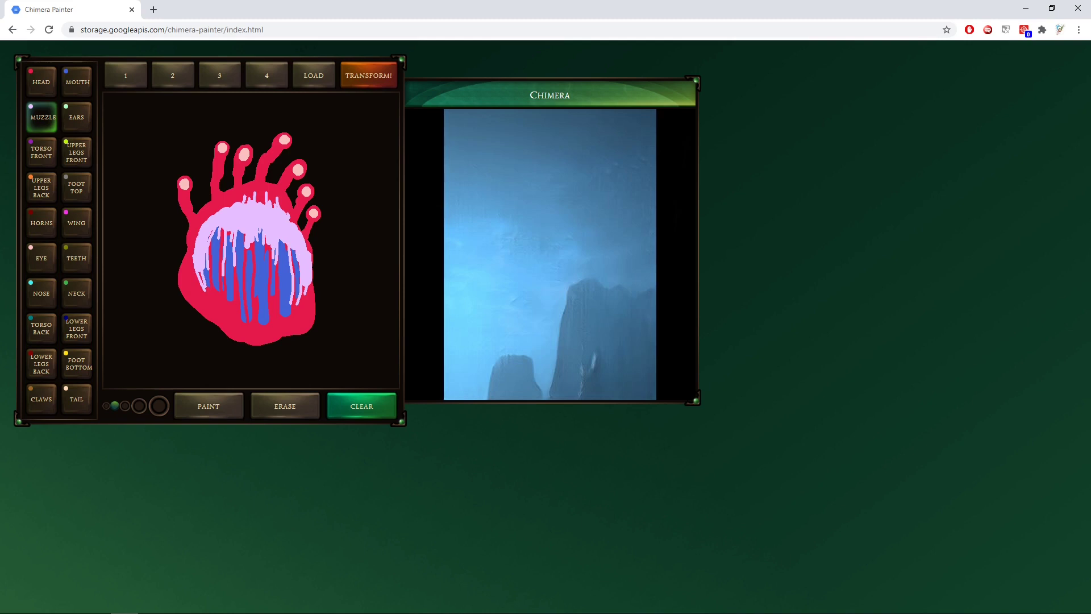
left_click_drag(235, 197, 230, 207)
Paint thin Teeth strokes along the lower mouth and out past both sides of the head, and transform the drawing.
left_click(77, 258)
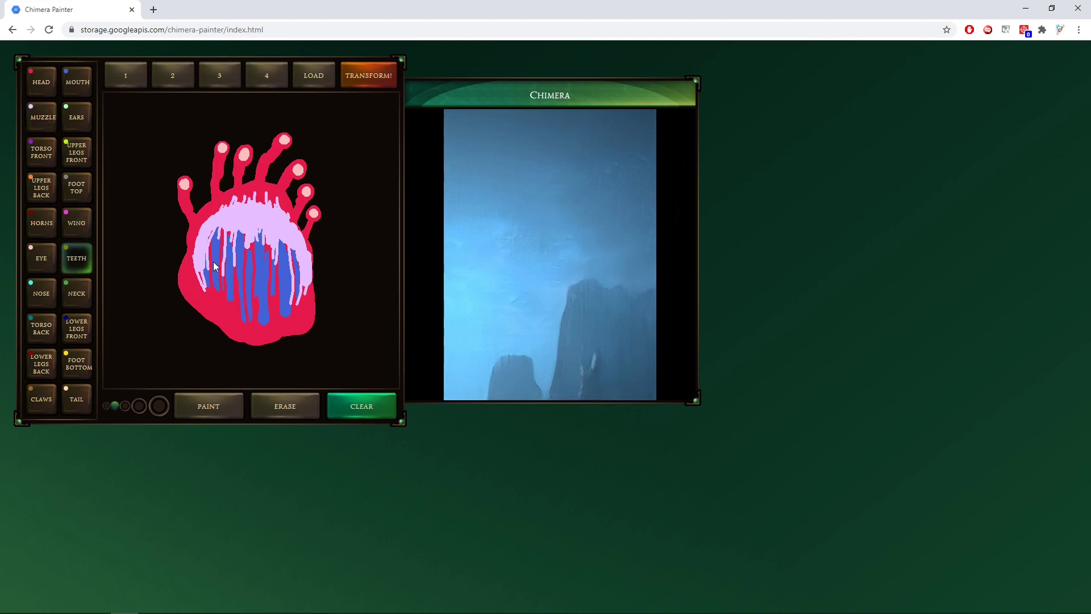
mouse_move(241, 269)
left_mouse_down()
mouse_move(246, 290)
mouse_move(282, 288)
mouse_move(293, 311)
mouse_move(322, 264)
mouse_move(313, 311)
left_mouse_up()
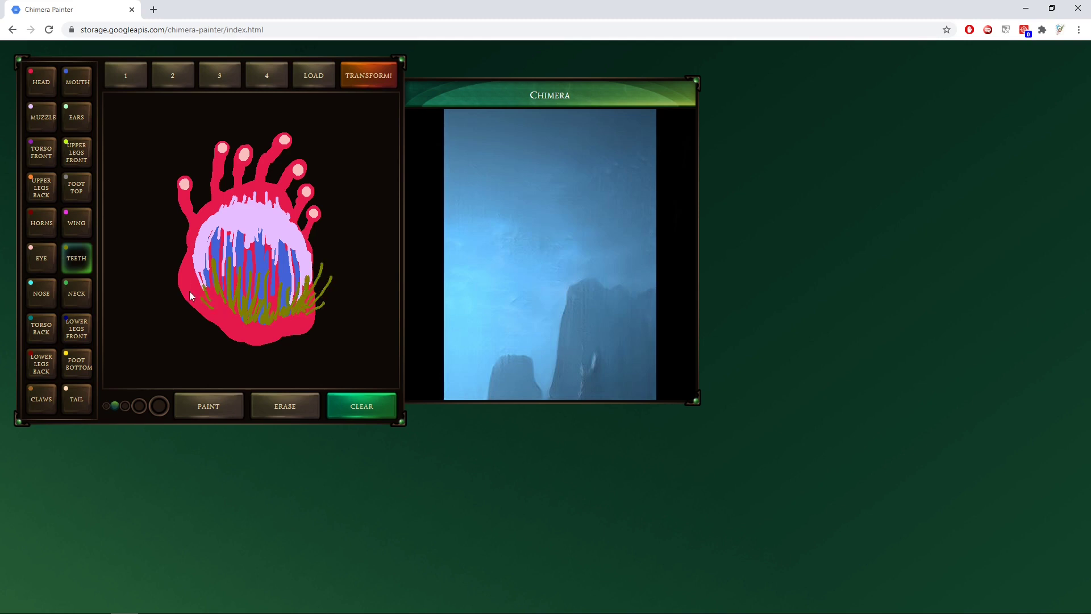
mouse_move(190, 296)
left_mouse_down()
mouse_move(176, 262)
mouse_move(221, 262)
mouse_move(202, 253)
mouse_move(202, 284)
mouse_move(214, 279)
left_mouse_up()
mouse_move(248, 328)
left_mouse_down()
mouse_move(241, 299)
mouse_move(295, 310)
mouse_move(301, 277)
left_mouse_up()
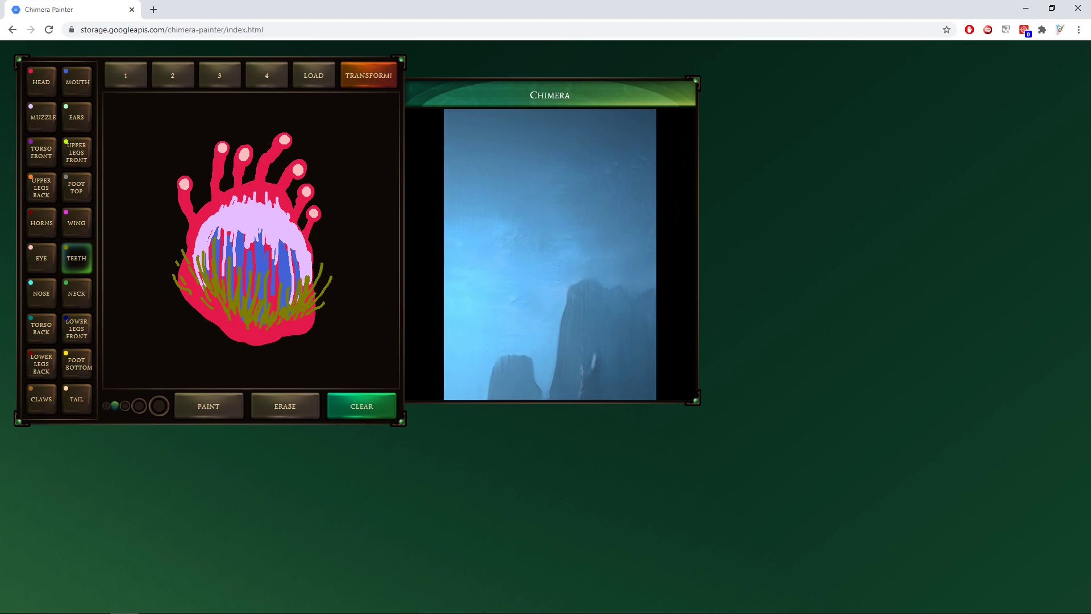
left_click(378, 78)
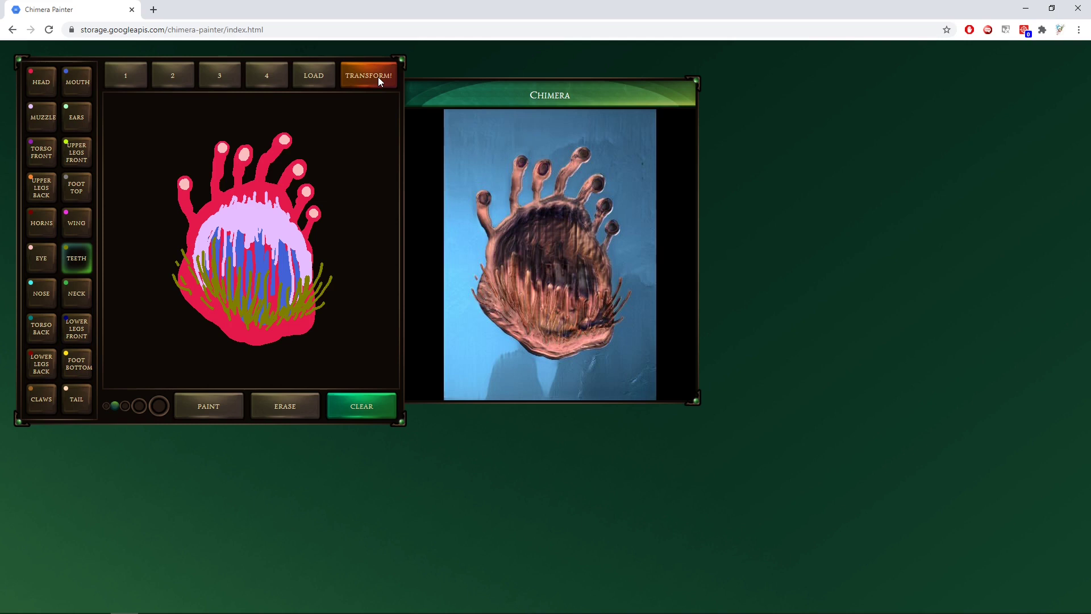
Cover the muzzle and most of the mouth with Head using the largest brush, and transform the drawing.
left_click(41, 82)
left_click(139, 406)
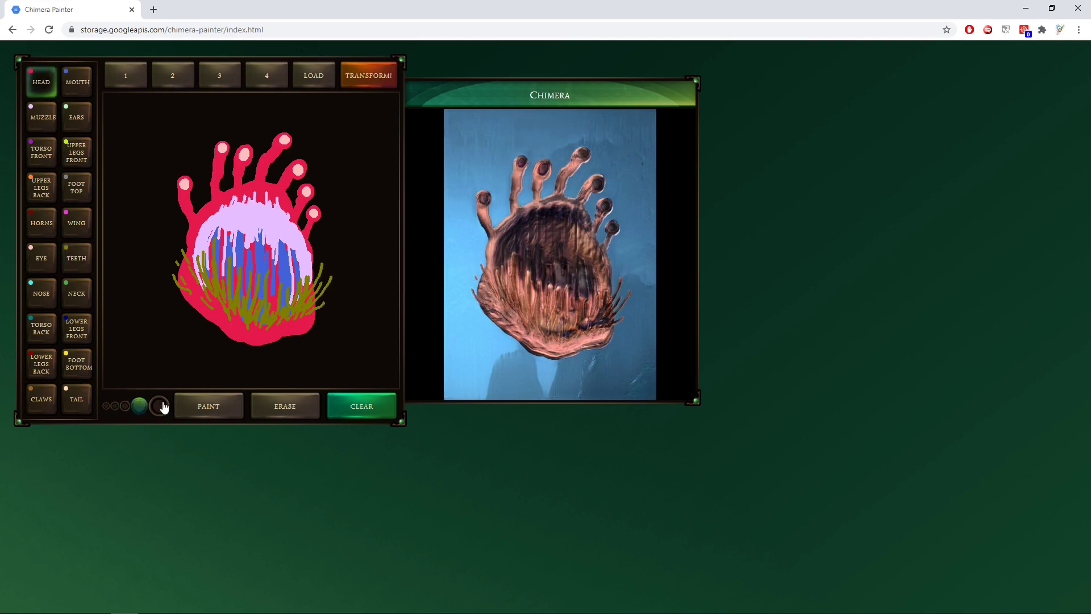
left_click(159, 406)
mouse_move(254, 198)
left_mouse_down()
mouse_move(208, 233)
mouse_move(261, 225)
mouse_move(304, 267)
mouse_move(267, 256)
left_mouse_up()
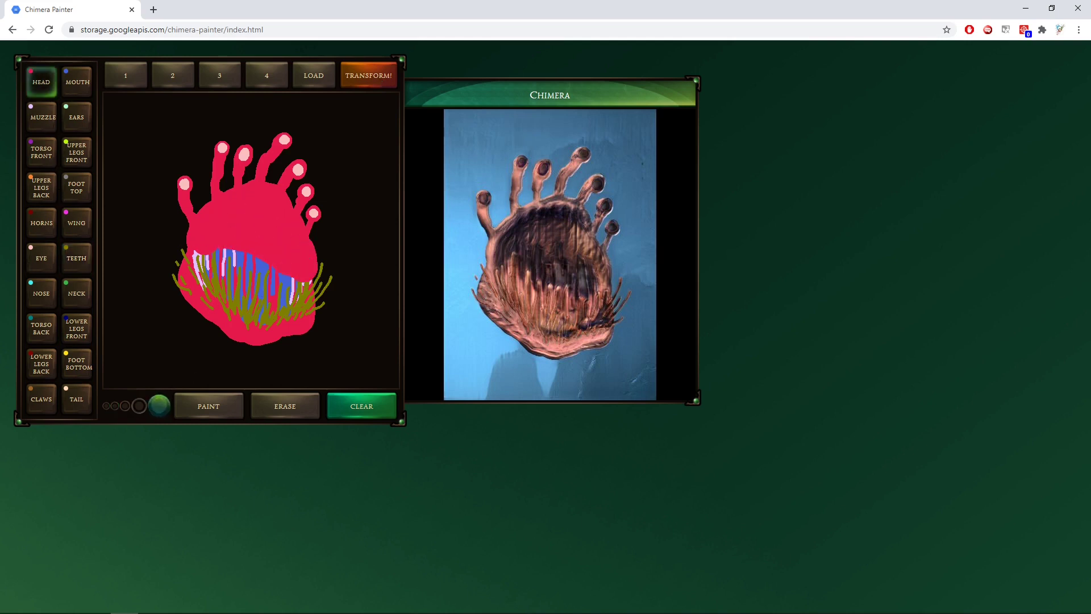
left_click_drag(296, 289, 199, 262)
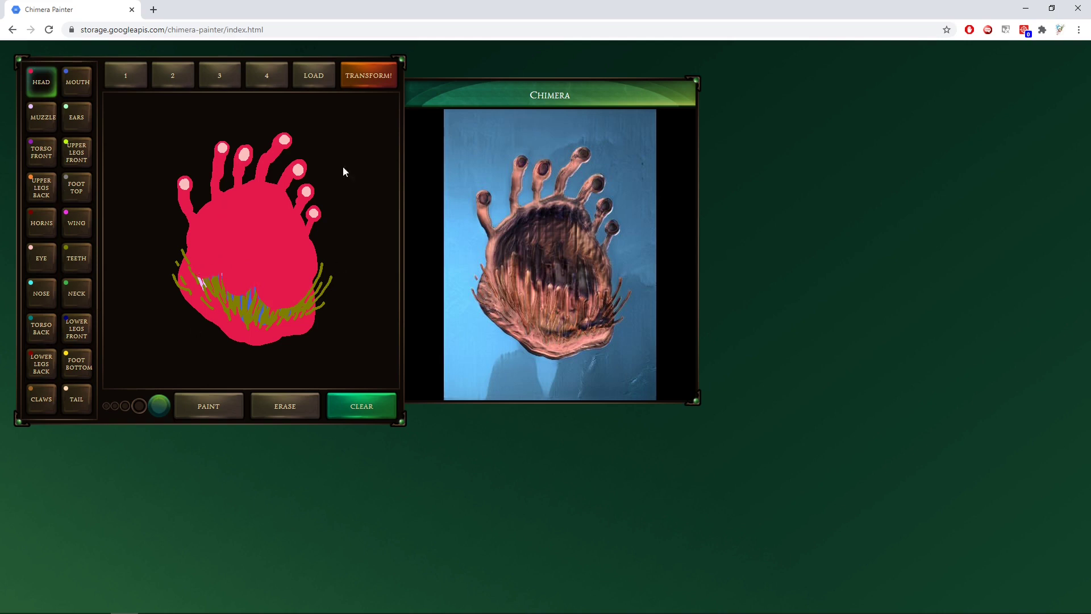
left_click(363, 77)
Paint a wide solid Mouth across the lower half of the head and transform the drawing.
left_click(77, 82)
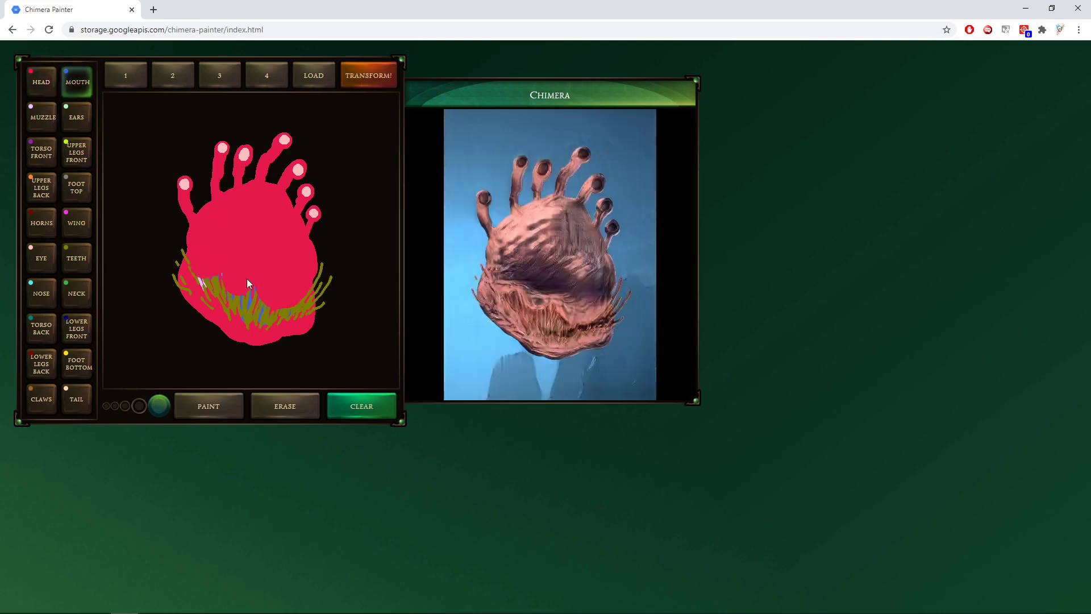
mouse_move(213, 279)
left_mouse_down()
mouse_move(223, 292)
mouse_move(308, 254)
left_mouse_up()
left_click(379, 84)
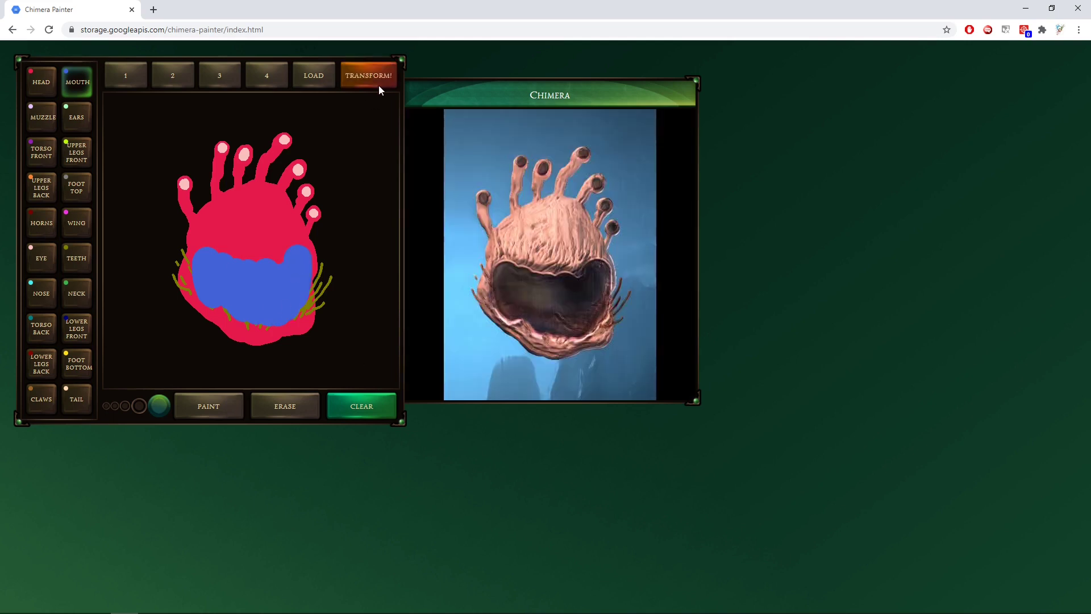
Trim the mouth's outline all around with Head strokes using the second-largest brush.
left_click(42, 83)
left_click(139, 406)
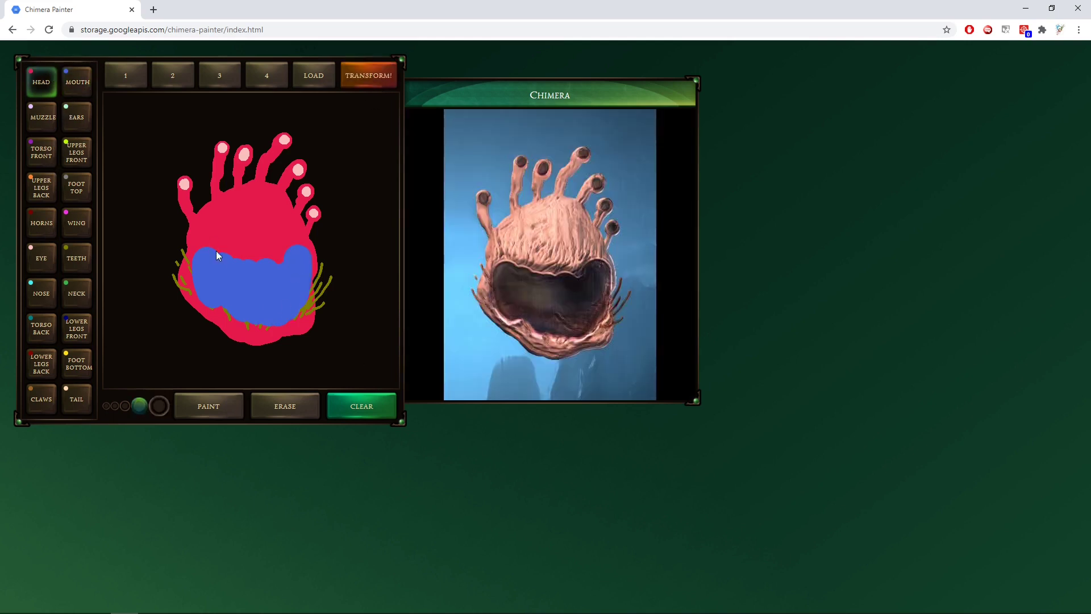
mouse_move(219, 255)
left_mouse_down()
mouse_move(267, 263)
mouse_move(304, 318)
mouse_move(290, 252)
mouse_move(198, 311)
mouse_move(274, 325)
left_mouse_up()
Paint short Teeth strokes around the mouth's rim and on the sides of the head, and transform the drawing.
left_click(76, 261)
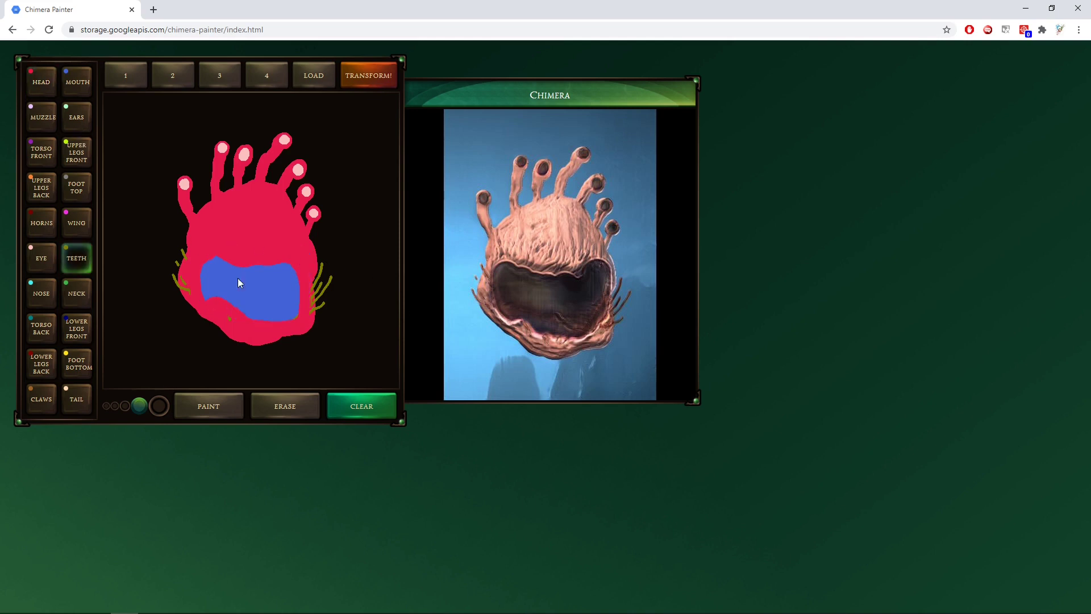
left_click(124, 406)
left_click_drag(236, 263, 294, 275)
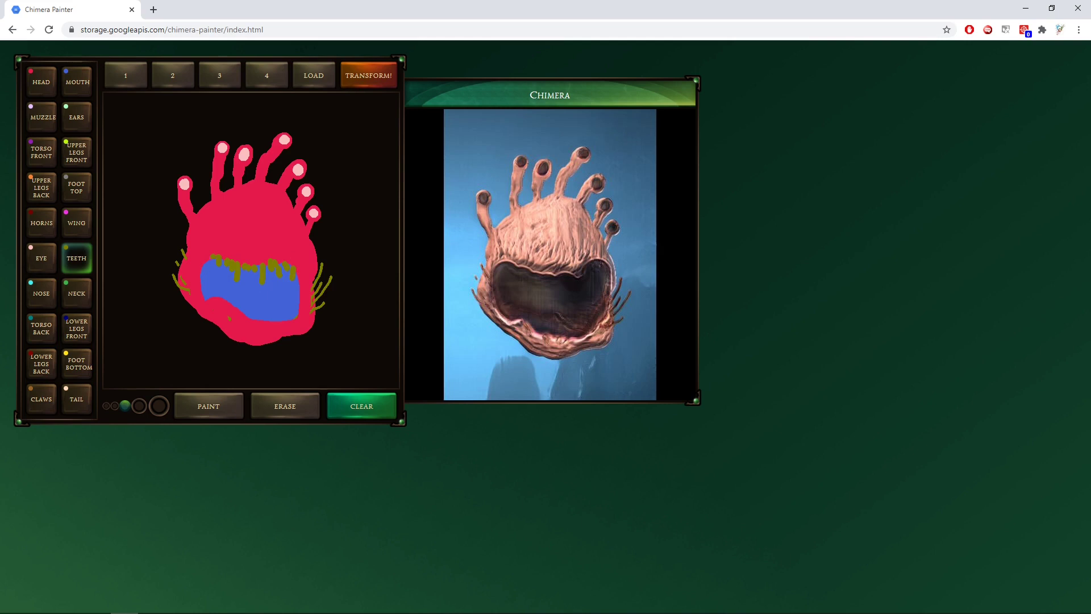
mouse_move(202, 261)
left_mouse_down()
mouse_move(221, 300)
mouse_move(271, 326)
mouse_move(309, 316)
mouse_move(324, 245)
left_mouse_up()
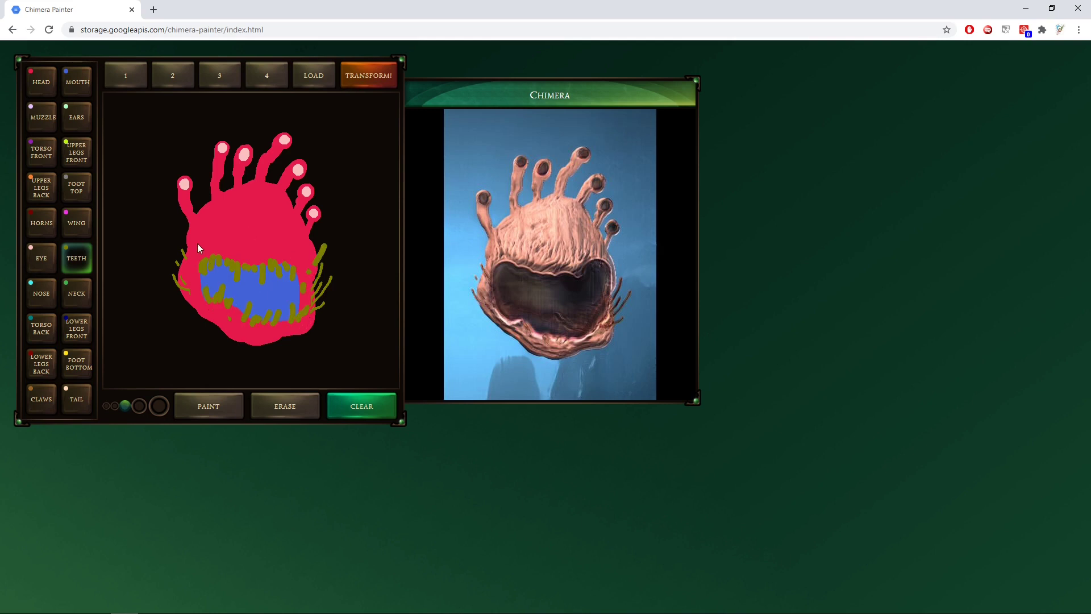
left_click_drag(194, 298, 186, 274)
left_click(373, 76)
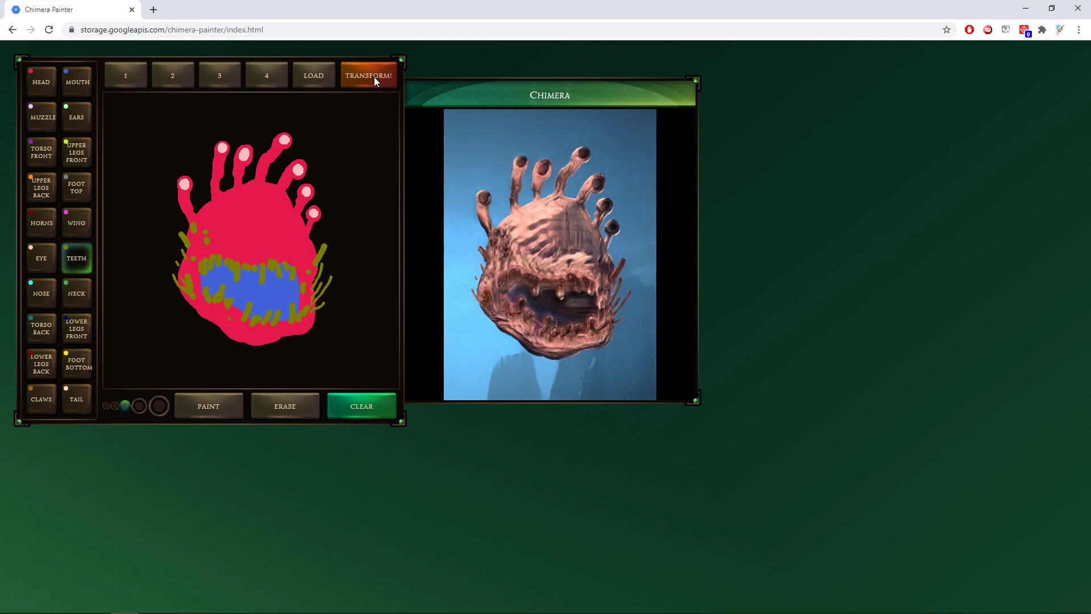
Paint branching Nose strokes on the forehead above the mouth and transform the drawing.
left_click(42, 293)
mouse_move(258, 220)
left_mouse_down()
mouse_move(263, 246)
mouse_move(272, 212)
mouse_move(258, 244)
mouse_move(293, 250)
mouse_move(220, 237)
left_mouse_up()
left_click(359, 84)
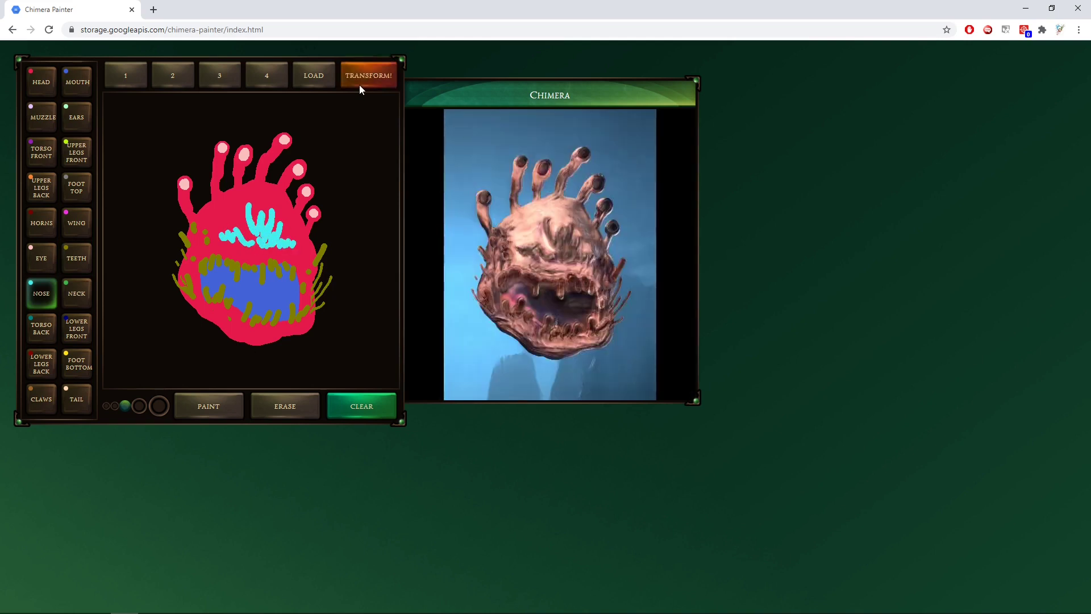
Paint over the branching nose strokes with Head using the largest brush.
left_click(44, 85)
left_click(159, 405)
mouse_move(218, 236)
left_mouse_down()
mouse_move(258, 221)
mouse_move(284, 238)
left_mouse_up()
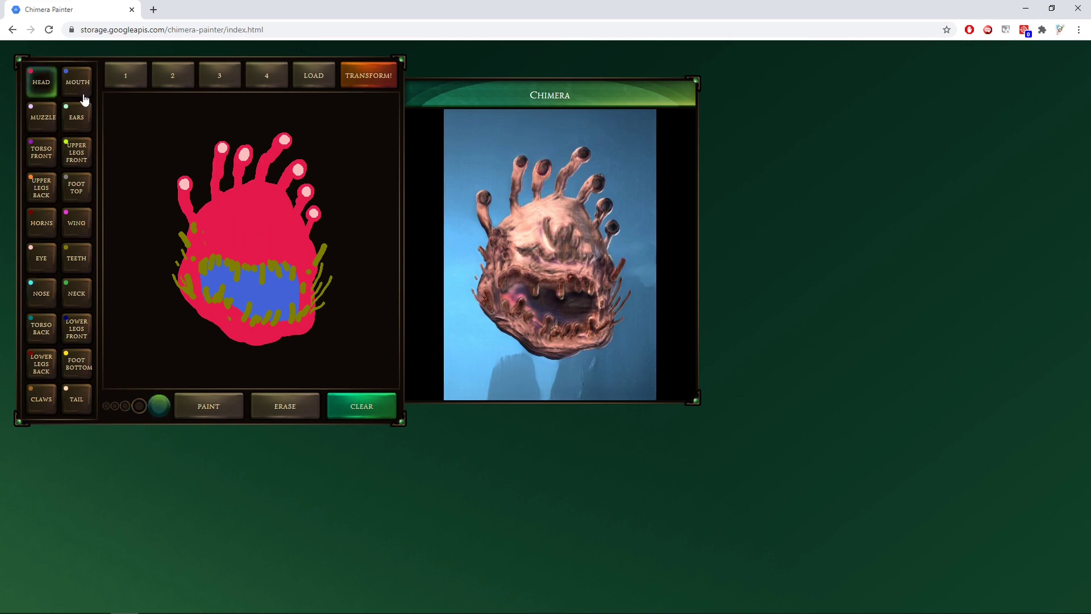
left_click(41, 293)
left_click_drag(254, 205, 249, 239)
left_click(41, 82)
left_click_drag(246, 196, 245, 247)
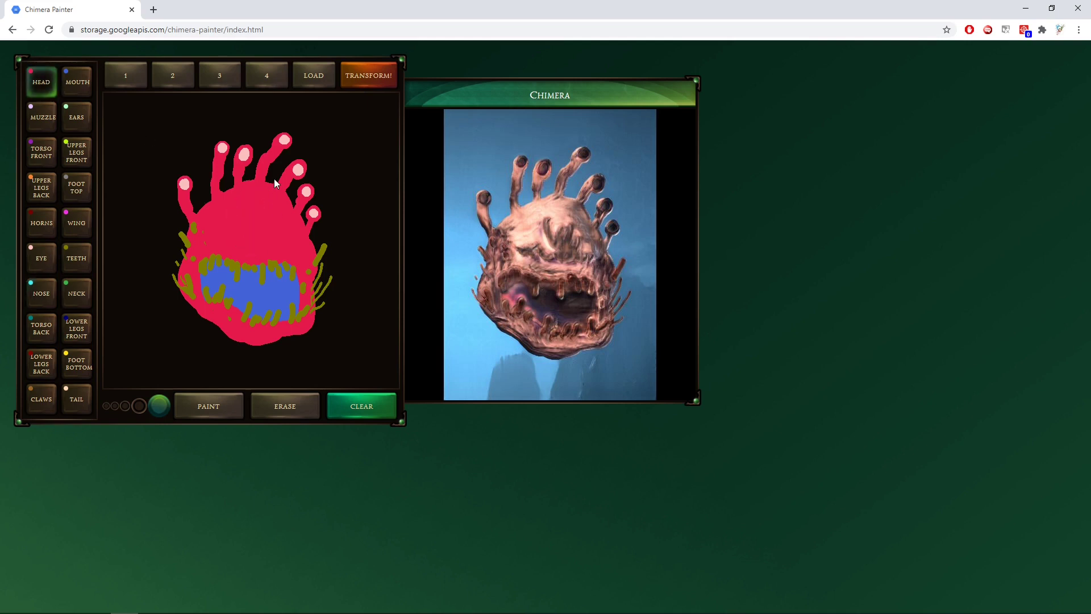
Paint two vertical Nose slits side by side above the mouth with the second-largest brush, and transform the drawing.
left_click(41, 293)
left_click(139, 405)
left_click_drag(245, 204, 243, 246)
left_click_drag(269, 202, 272, 244)
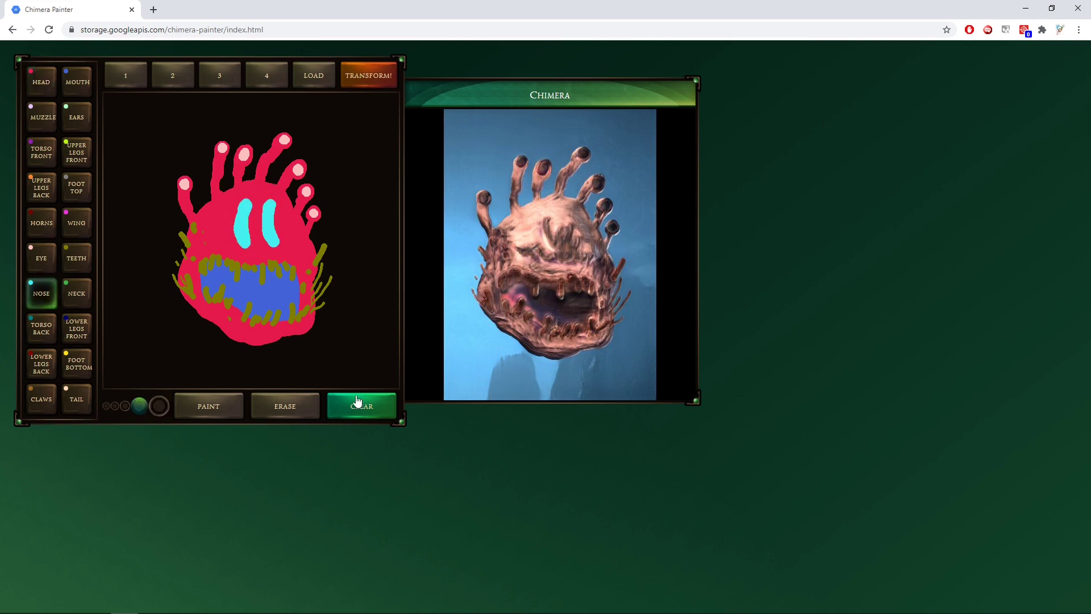
left_click(368, 77)
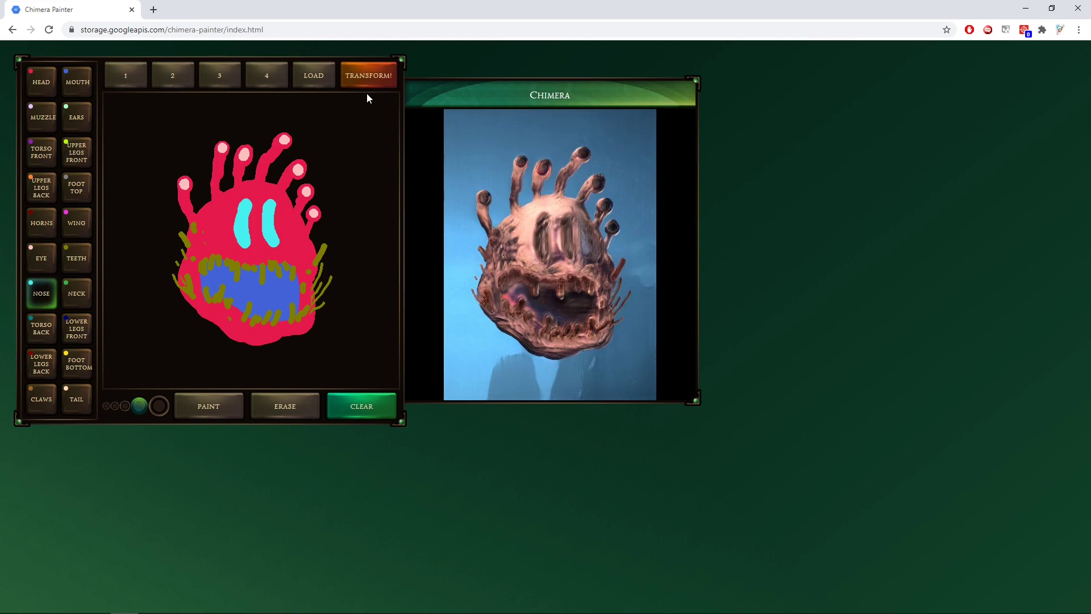
Paint dripping Head strokes below the jaw and tall Mouth strokes at both ends of the mouth, and transform the drawing.
left_click(42, 82)
mouse_move(193, 287)
left_mouse_down()
mouse_move(190, 341)
mouse_move(205, 318)
mouse_move(245, 361)
mouse_move(319, 341)
mouse_move(252, 352)
mouse_move(263, 375)
left_mouse_up()
left_click(78, 82)
mouse_move(195, 287)
left_mouse_down()
mouse_move(189, 312)
mouse_move(205, 246)
left_mouse_up()
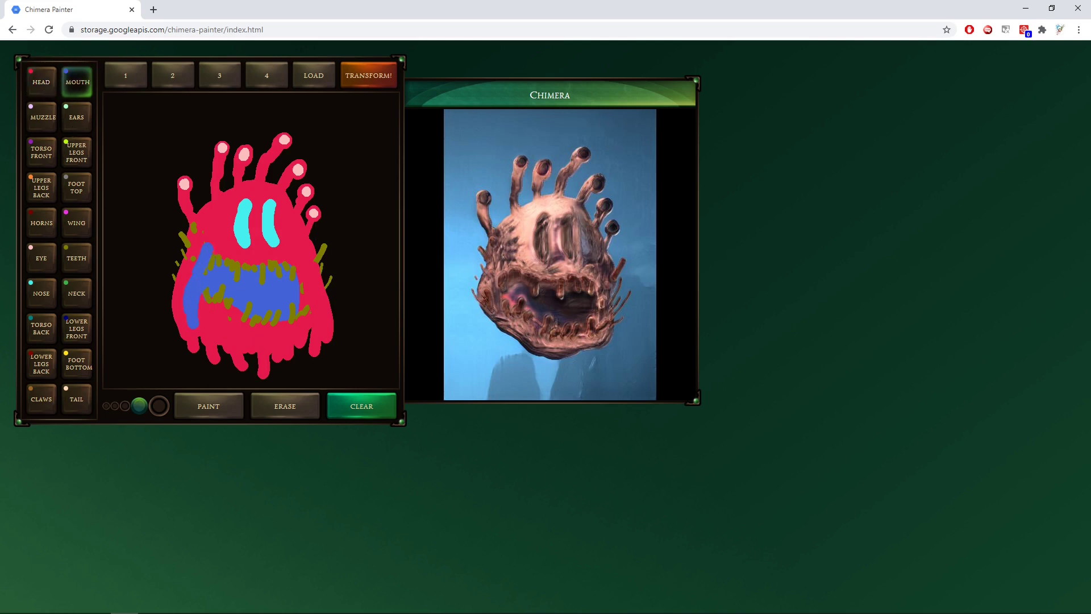
left_click_drag(314, 318, 307, 267)
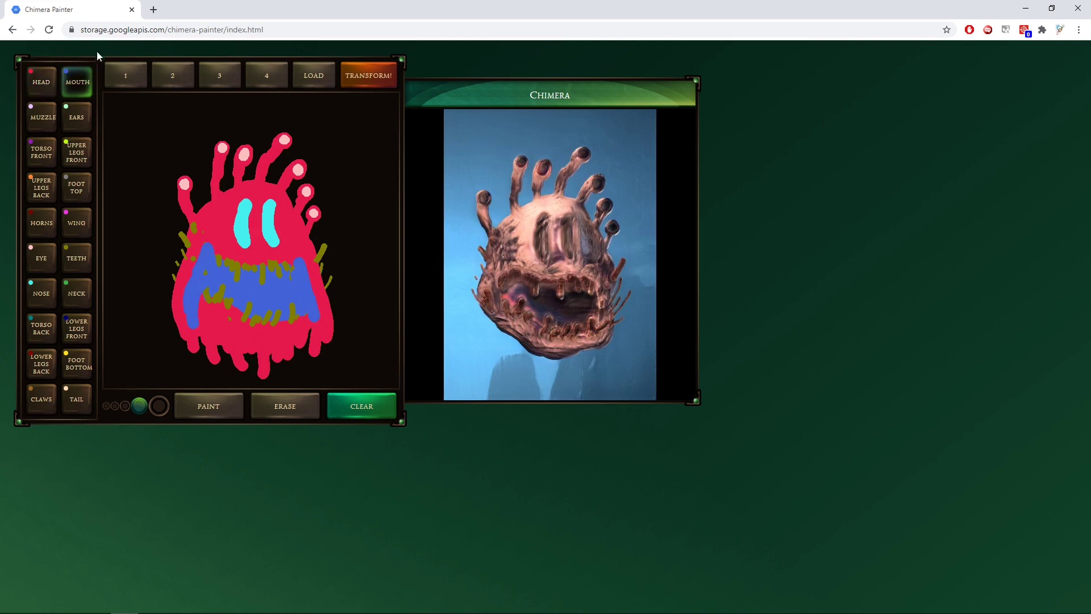
left_click(349, 80)
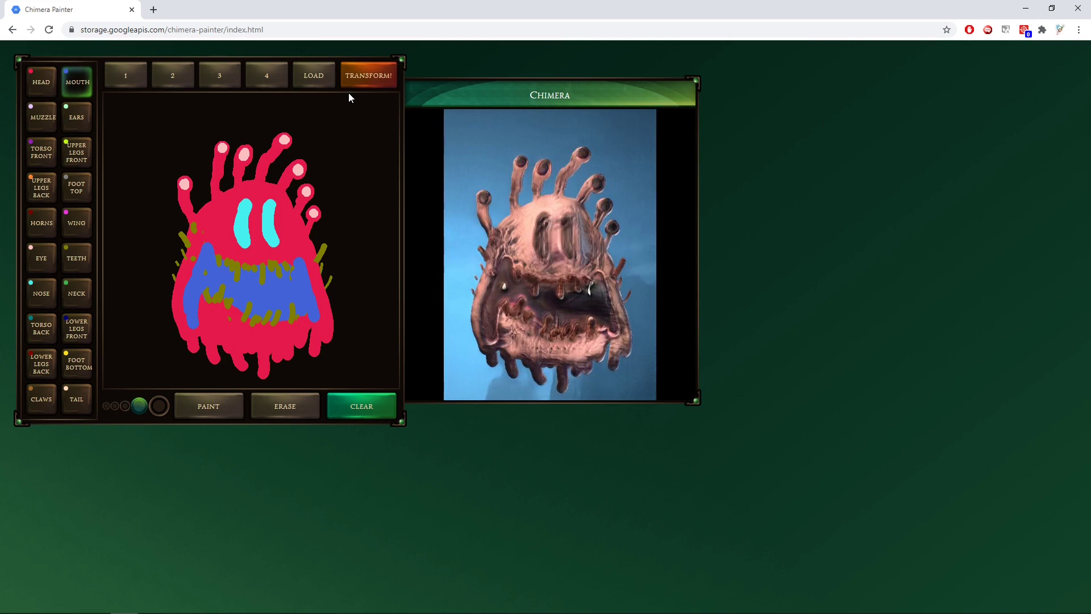
Trim the mouth's edges with Head and paint short Teeth strokes inside the mouth with the second-smallest brush.
left_click(44, 87)
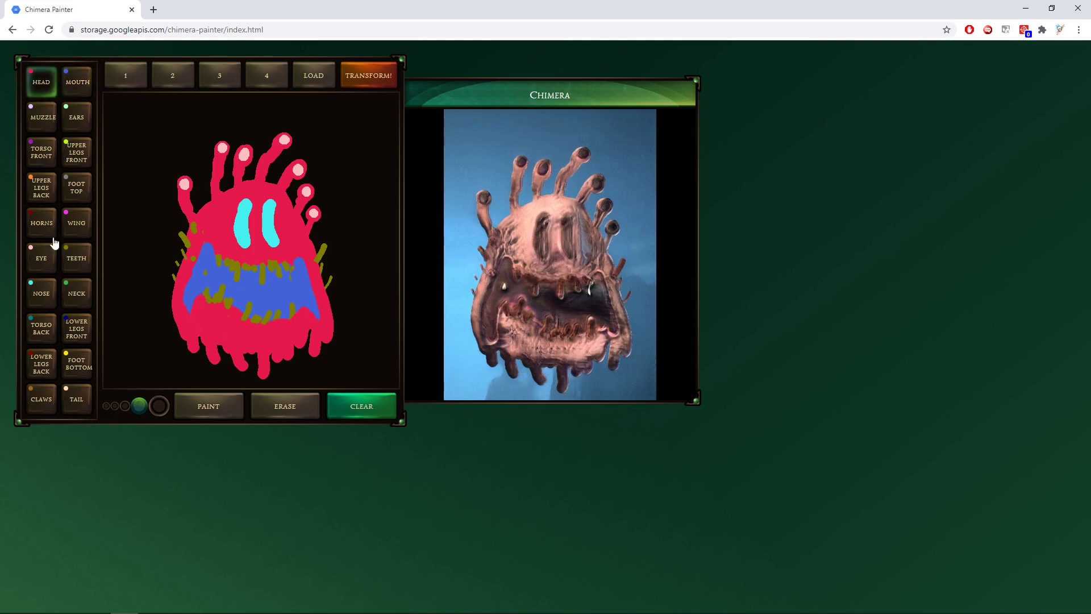
left_click(77, 258)
left_click(115, 405)
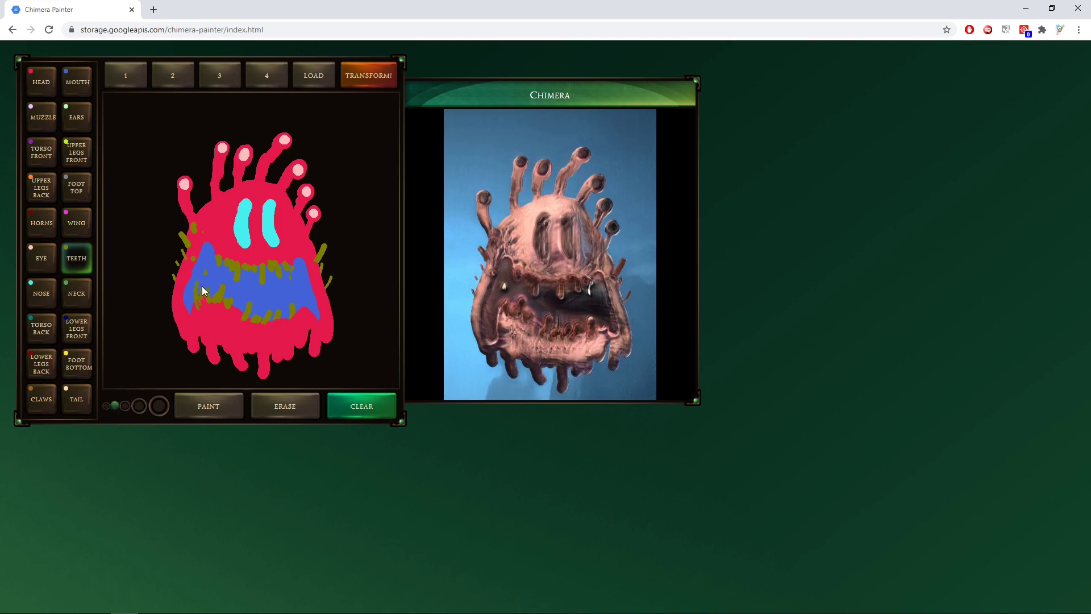
left_click_drag(241, 287, 235, 312)
left_click_drag(275, 291, 277, 300)
Paint short Horns strokes along the sides and crown of the head, and transform the drawing.
left_click(41, 222)
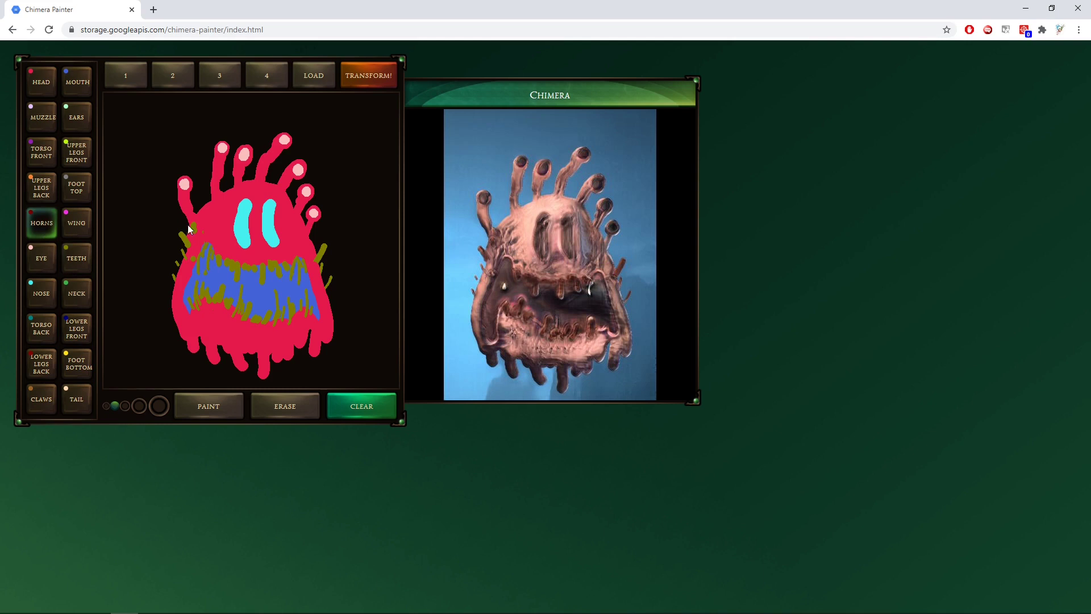
left_click_drag(202, 196, 206, 216)
left_click_drag(188, 253, 179, 218)
mouse_move(182, 266)
left_mouse_down()
mouse_move(171, 248)
mouse_move(173, 273)
left_mouse_up()
mouse_move(310, 248)
left_mouse_down()
mouse_move(319, 230)
mouse_move(330, 245)
left_mouse_up()
left_click_drag(327, 283, 335, 265)
left_click_drag(329, 310, 335, 292)
left_click_drag(274, 191, 271, 174)
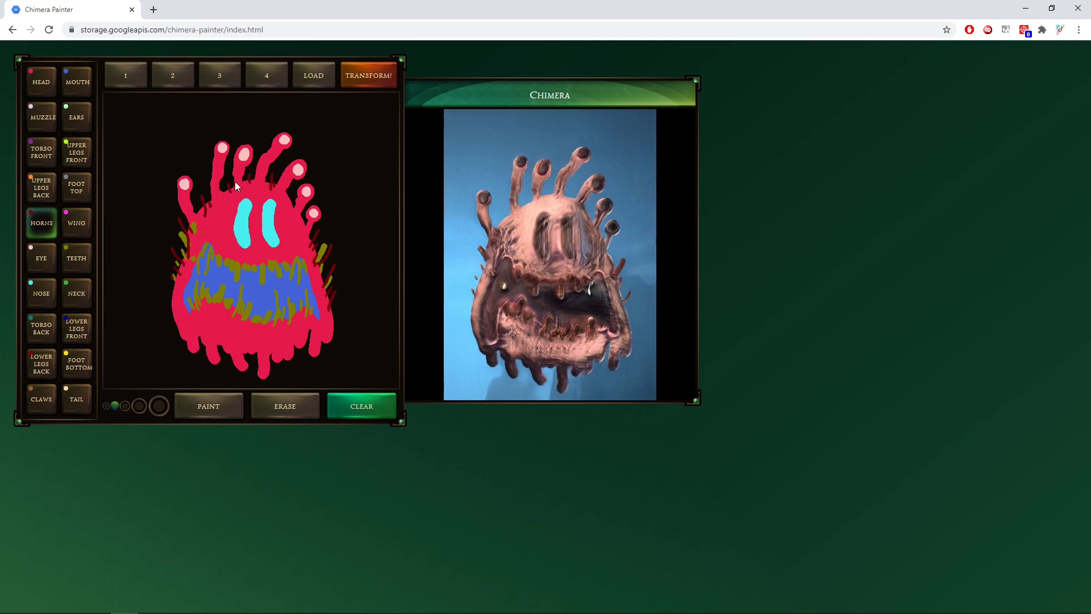
left_click(373, 76)
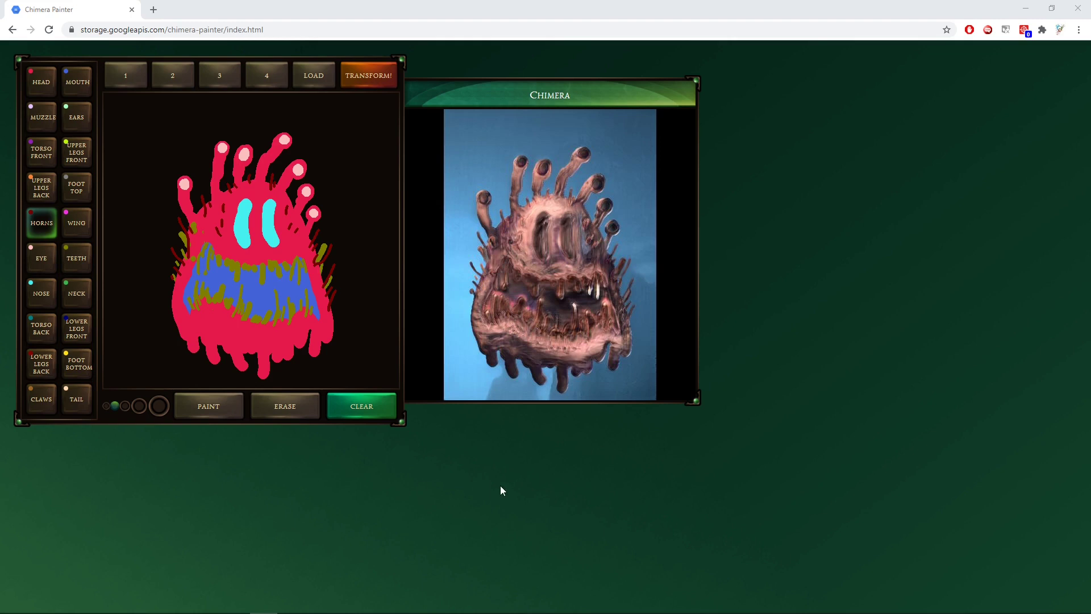
Save the rendered chimera image as a JPEG named chimera-looker in the Art Reference folder.
right_click(575, 212)
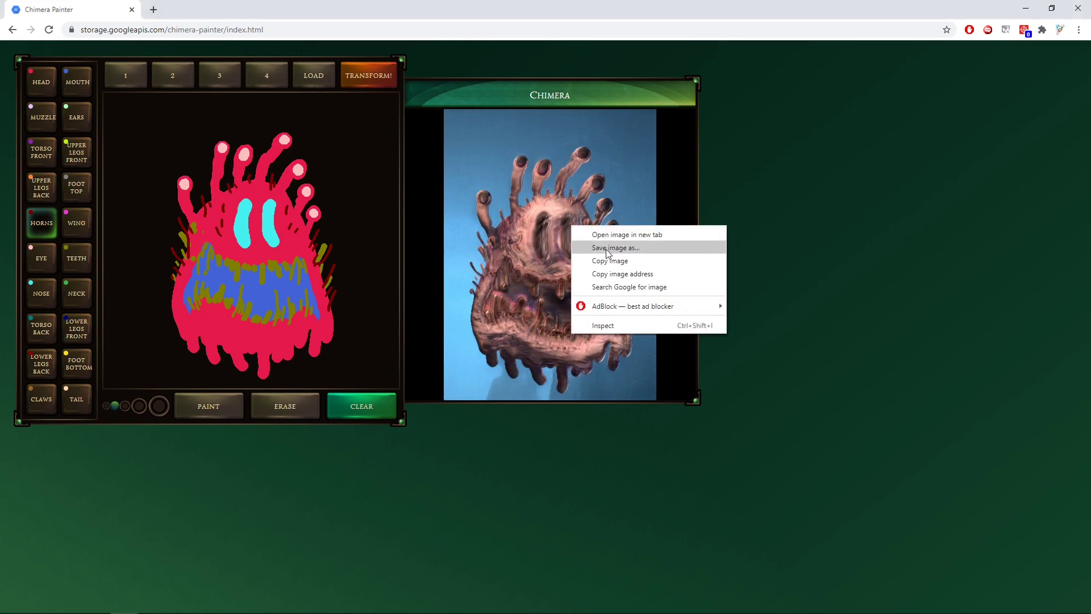
left_click(591, 265)
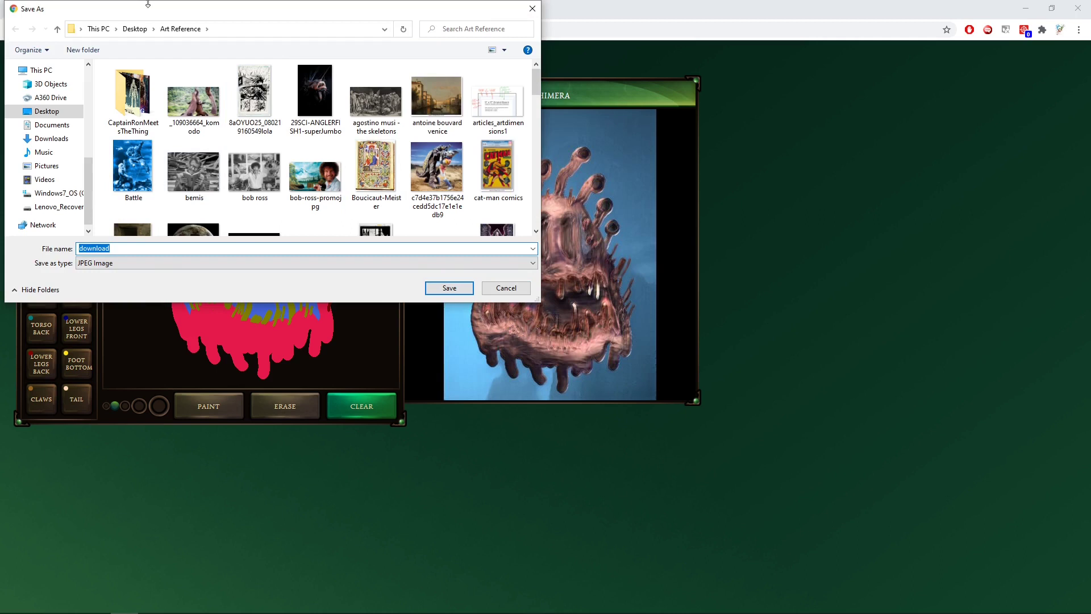
type("chimera-looker")
left_click(454, 286)
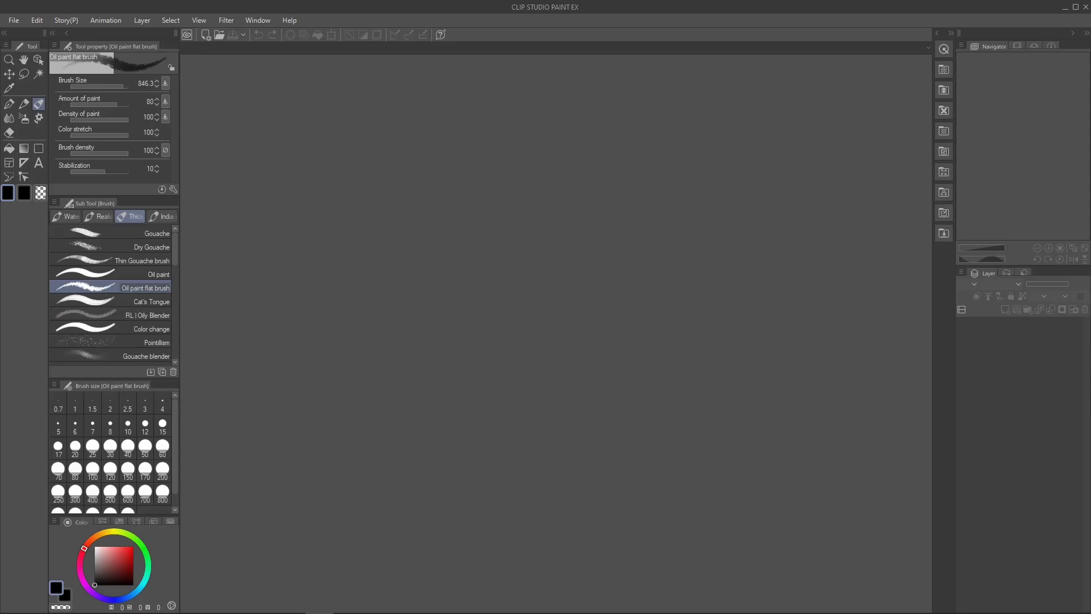
In Clip Studio Paint, create a 2000 x 3000 px illustration at 600 dpi and import chimera-looker from the Art Reference folder.
left_click(21, 20)
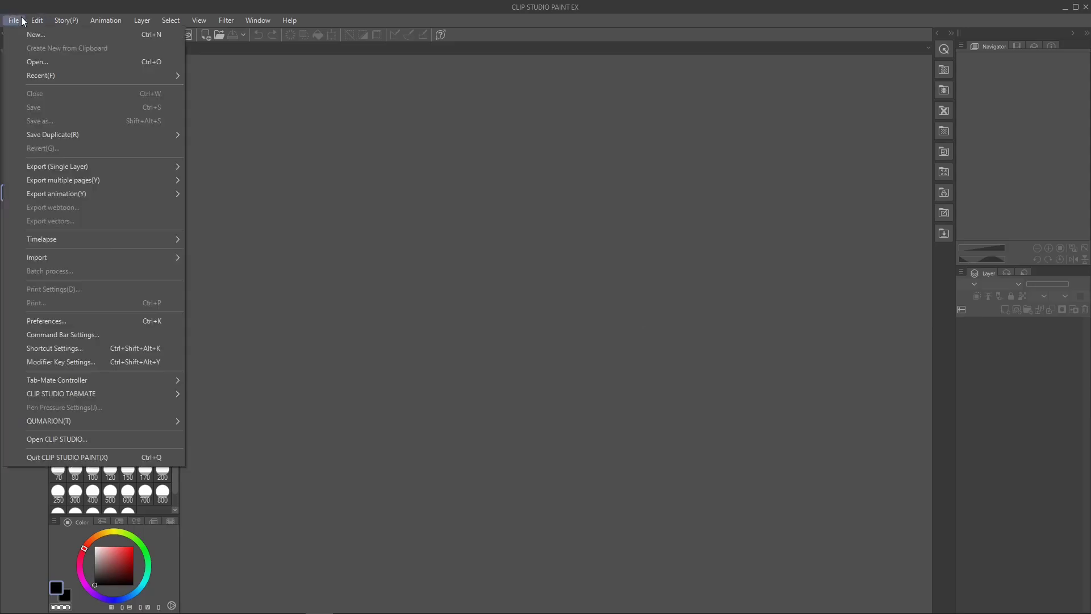
left_click(34, 35)
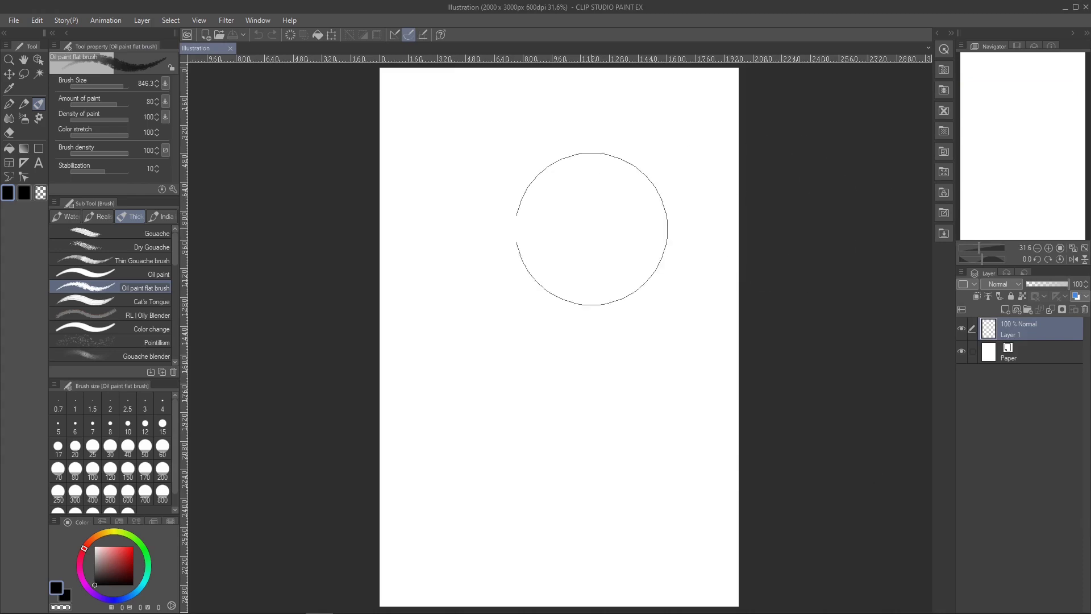
left_click(14, 20)
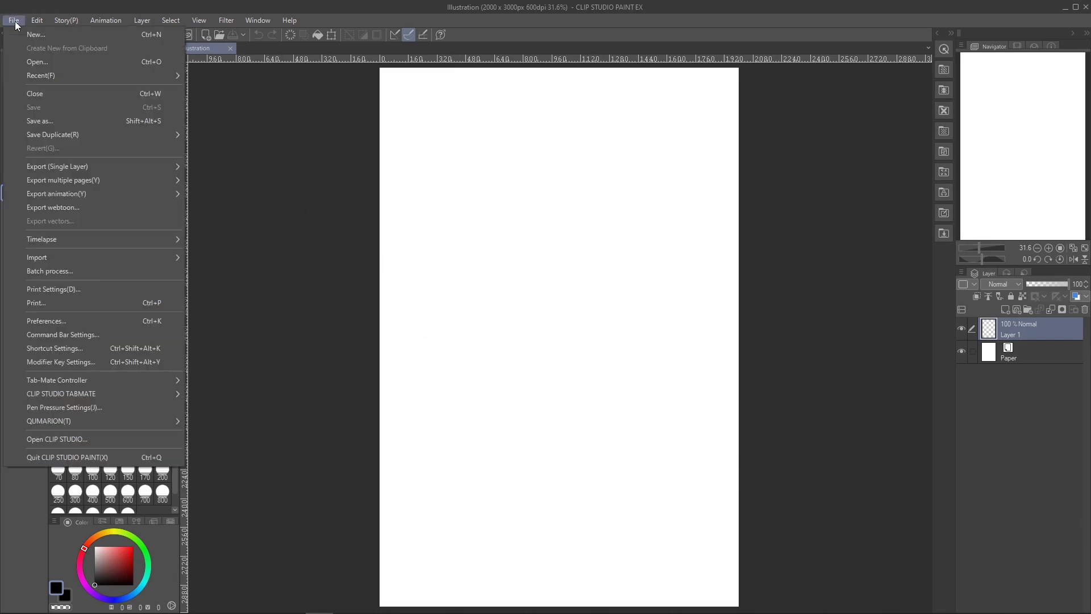
left_click(76, 253)
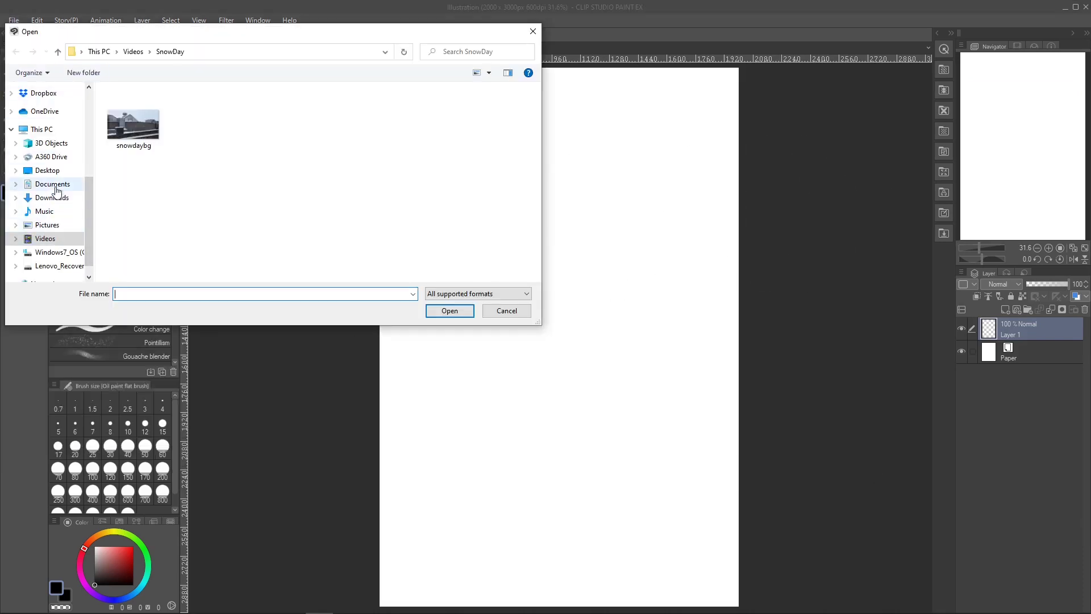
left_click(64, 170)
left_click(179, 125)
double_click(179, 127)
scroll(382, 117, "down", 1)
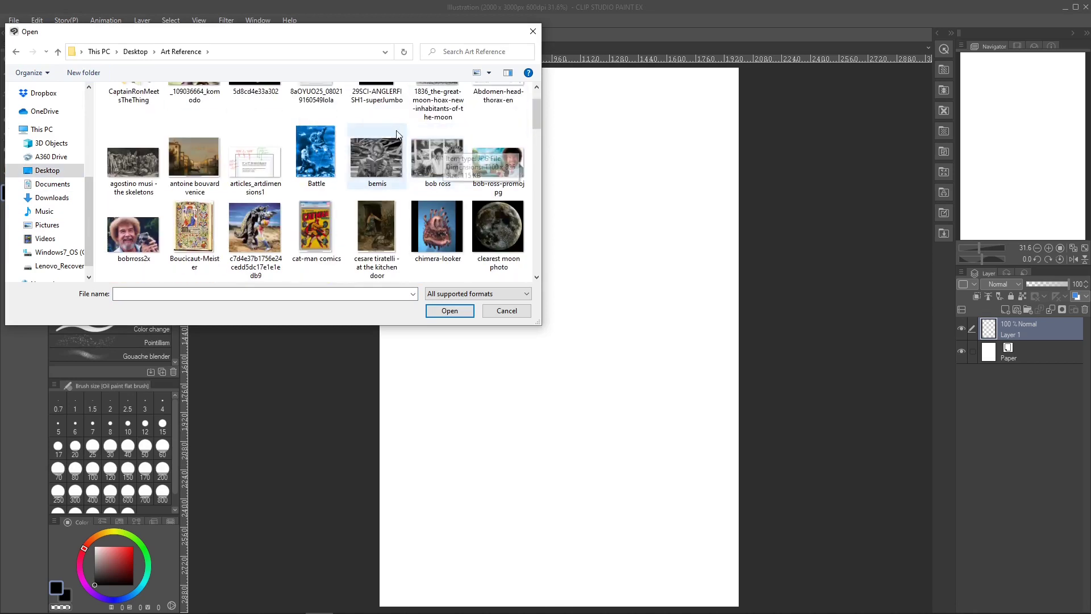
double_click(336, 274)
Scale the imported chimera-looker image to a ratio of 424, tilt it clockwise and position it over the canvas.
left_click_drag(513, 292, 402, 127)
left_click_drag(605, 383, 772, 547)
left_click_drag(774, 278, 783, 335)
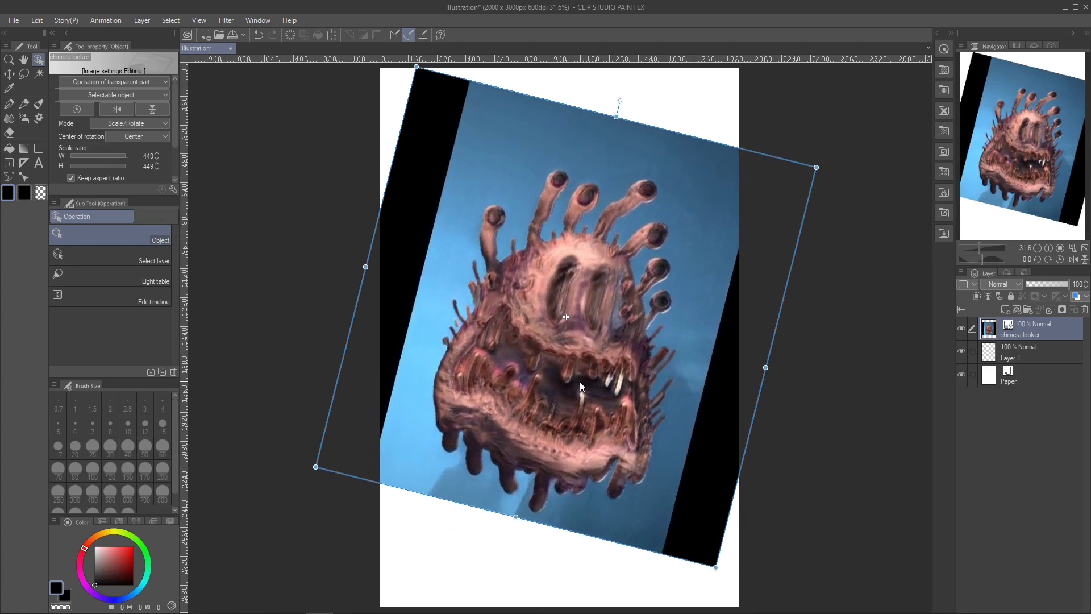
scroll(799, 340, "down", 1)
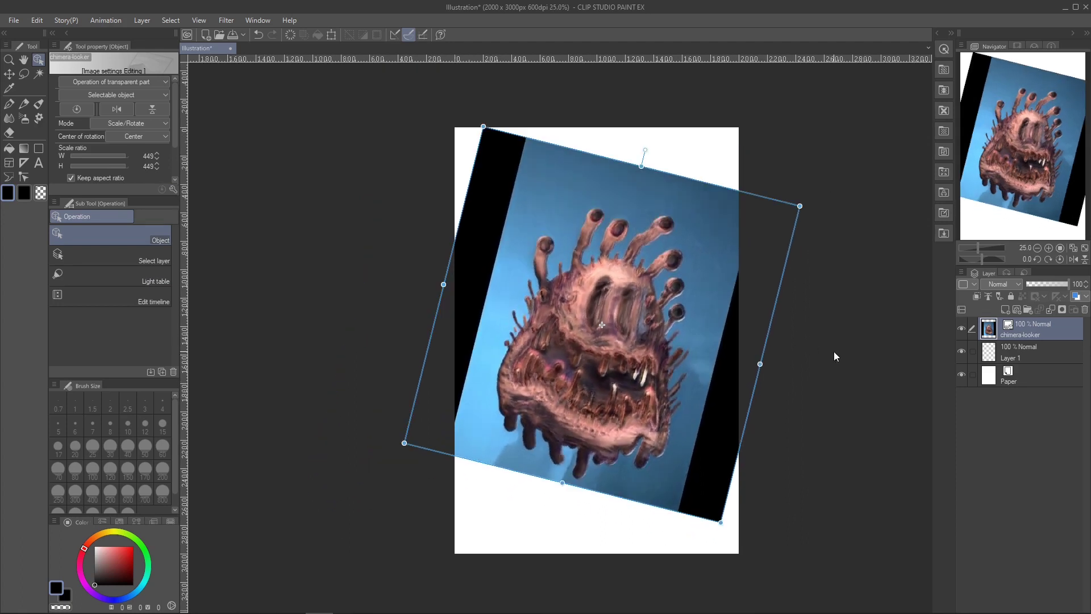
left_click_drag(672, 487, 650, 414)
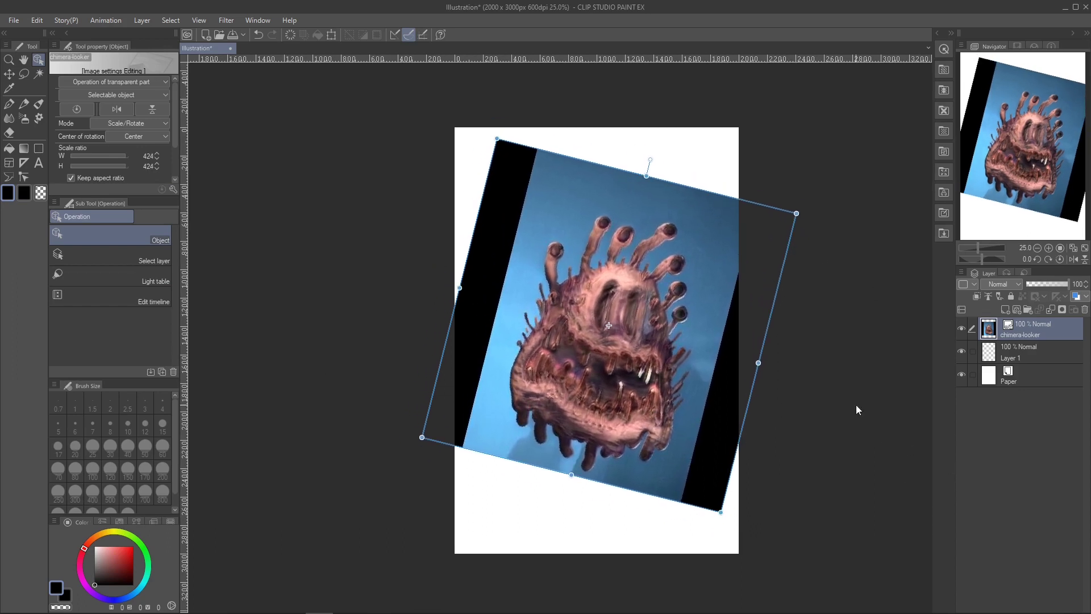
Place the chimera-looker layer beneath Layer 1 and rasterize it.
left_click_drag(1032, 331, 1036, 350)
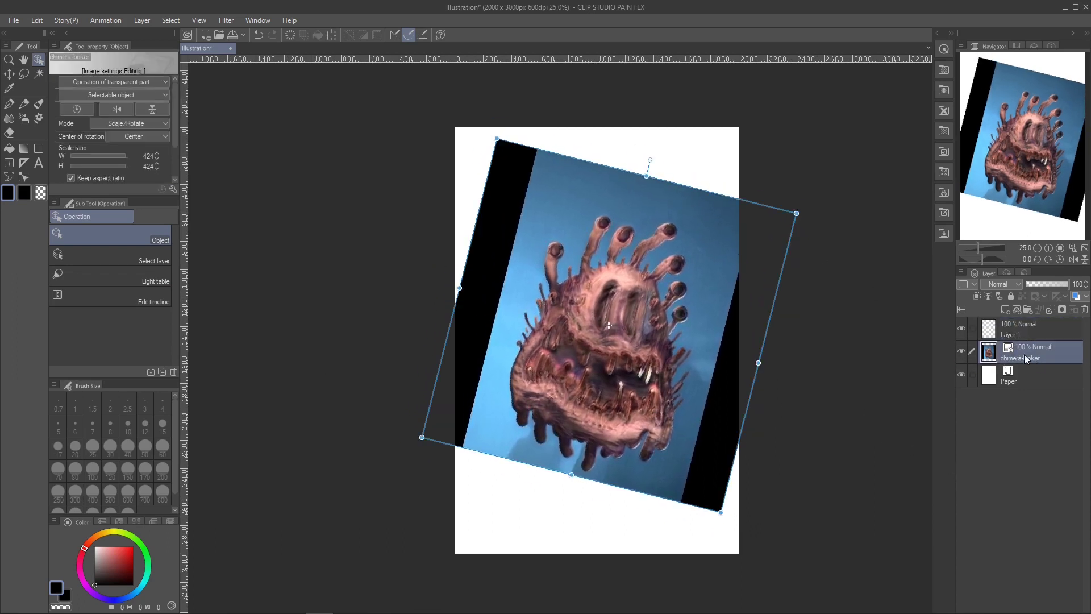
right_click(1022, 354)
left_click(1042, 245)
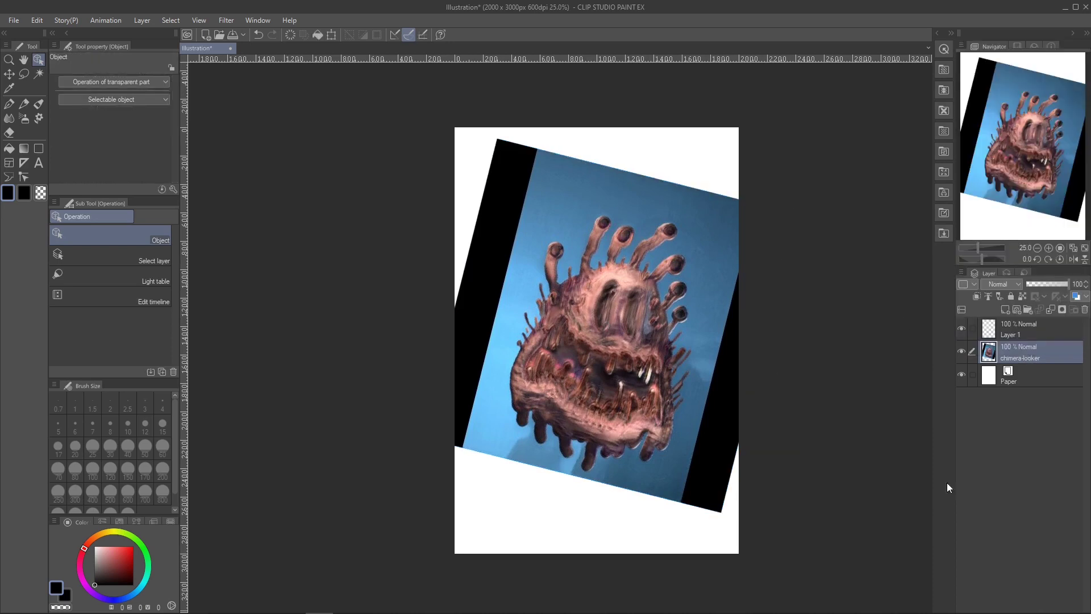
Lasso loosely around the creature, including its eye stalks, and cut and paste it onto its own layer.
key("alt+space")
left_click_drag(669, 352, 749, 396)
key("m")
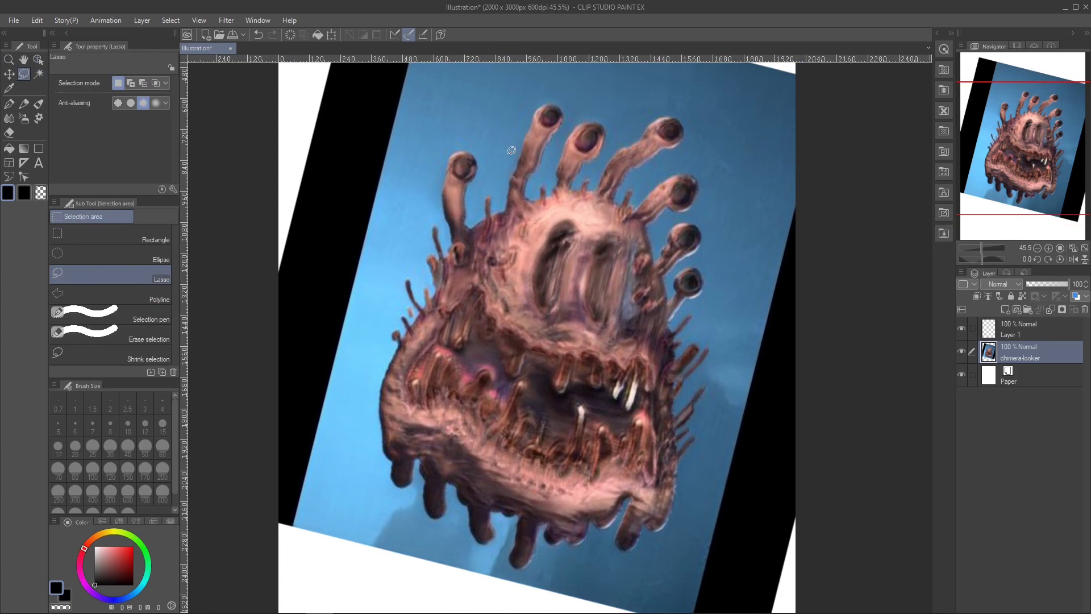
mouse_move(497, 191)
left_mouse_down()
mouse_move(410, 237)
mouse_move(371, 352)
mouse_move(398, 493)
mouse_move(440, 527)
mouse_move(481, 545)
mouse_move(513, 524)
mouse_move(513, 569)
mouse_move(670, 530)
mouse_move(702, 436)
mouse_move(703, 317)
left_mouse_up()
left_click_drag(537, 87, 500, 198)
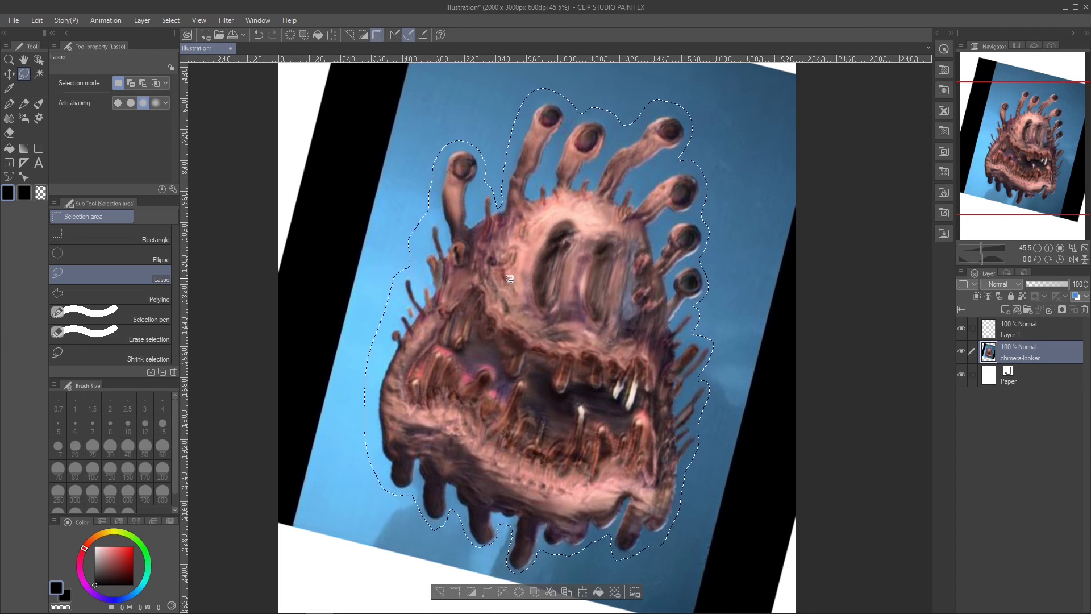
key("ctrl+c")
key("ctrl+v")
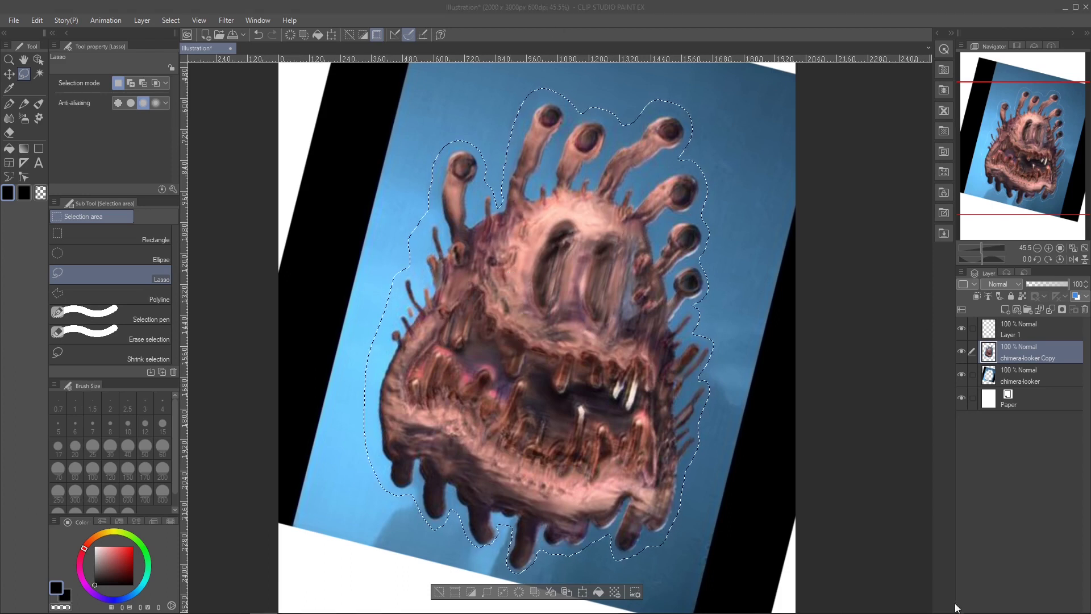
Hide the chimera-looker Copy layer, clear the selection and make the chimera-looker background layer active.
scroll(798, 403, "down", 2)
left_click(961, 351)
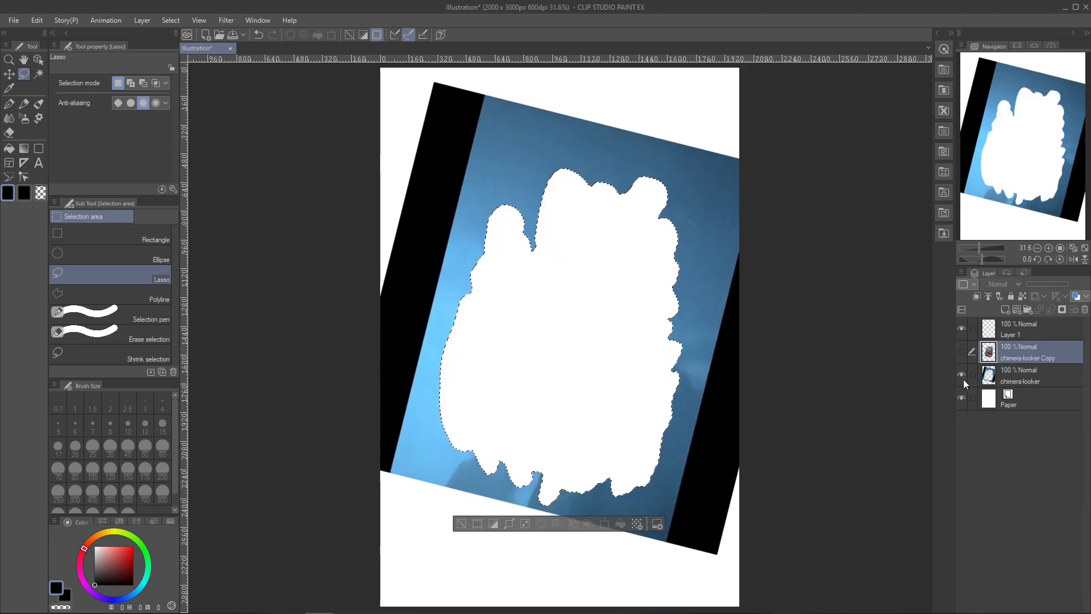
key("ctrl+d")
left_click(1019, 382)
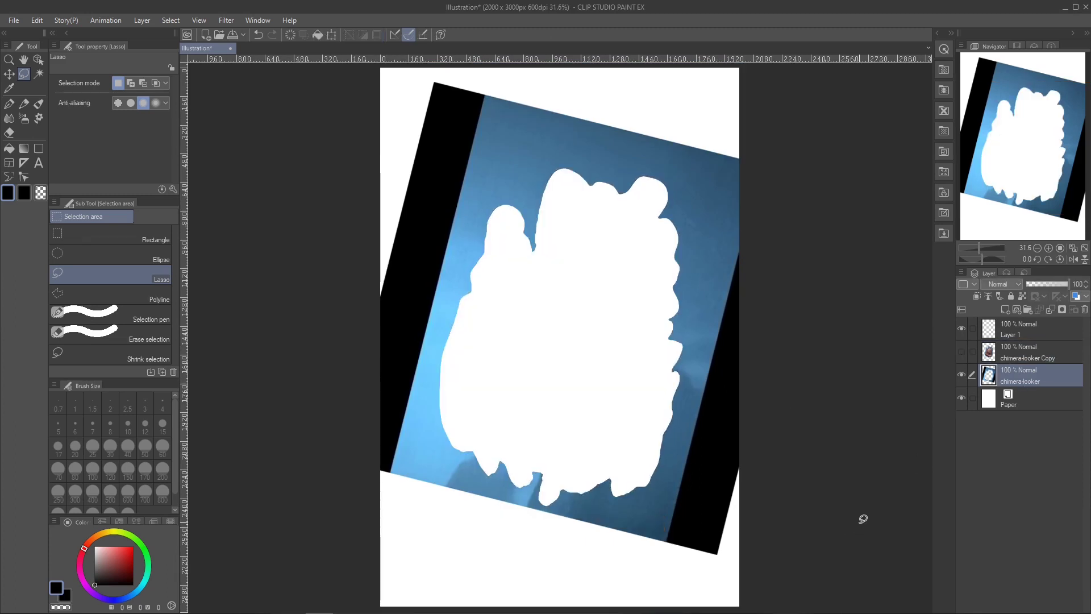
Sample the mid-blue background and paint over the creature-shaped hole, black bars and upper canvas with the Oil paint flat brush.
key("i")
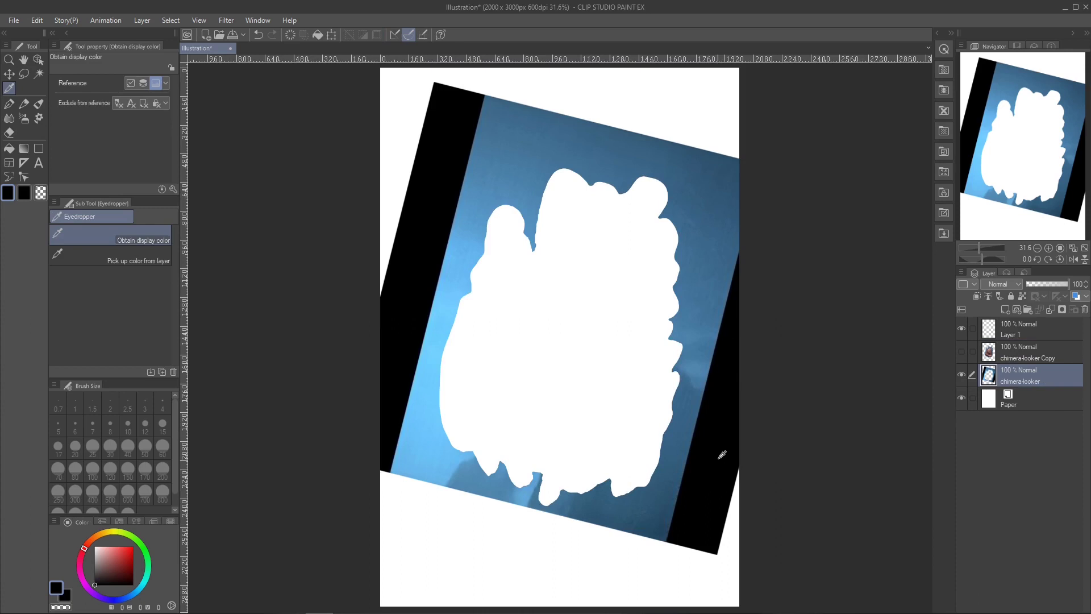
left_click(697, 293)
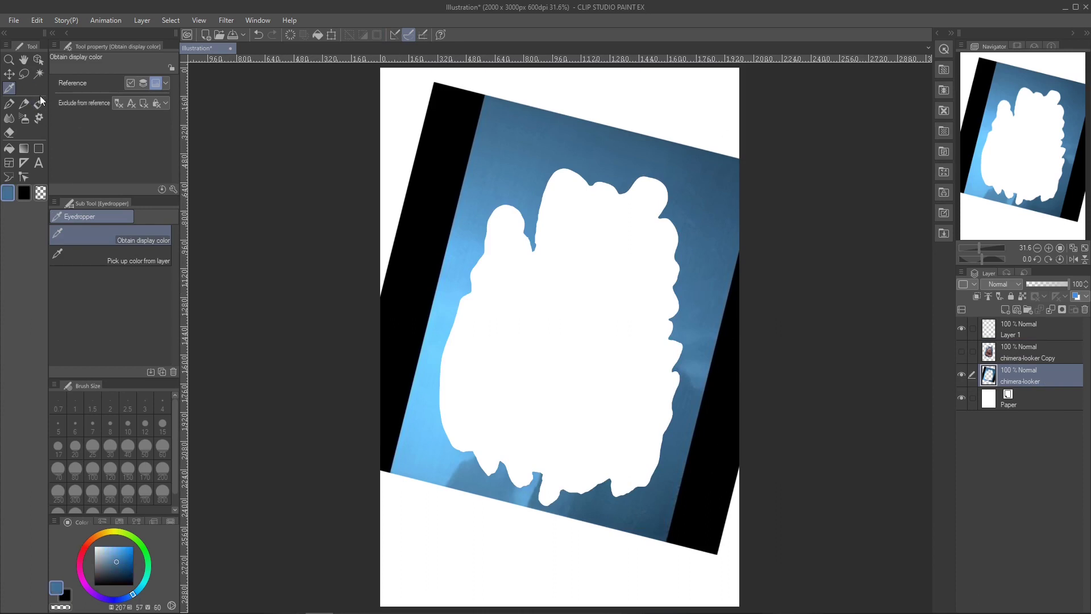
key("b")
mouse_move(635, 244)
left_mouse_down("ctrl+alt")
mouse_move(635, 272)
mouse_move(647, 276)
left_mouse_up("ctrl+alt")
mouse_move(681, 236)
left_mouse_down()
mouse_move(659, 297)
mouse_move(602, 359)
left_mouse_up()
mouse_move(675, 318)
left_mouse_down()
mouse_move(652, 428)
mouse_move(689, 187)
mouse_move(710, 156)
mouse_move(730, 183)
mouse_move(498, 97)
mouse_move(499, 189)
mouse_move(518, 243)
mouse_move(450, 333)
mouse_move(706, 78)
mouse_move(719, 94)
left_mouse_up()
key("bracketright")
key("bracketright")
key("bracketright")
mouse_move(415, 232)
left_mouse_down()
mouse_move(438, 97)
mouse_move(475, 74)
mouse_move(645, 414)
mouse_move(677, 543)
mouse_move(738, 272)
mouse_move(608, 468)
mouse_move(560, 445)
mouse_move(540, 420)
left_mouse_up()
Paint sampled light-blue clouds across the middle and upper-left background, and sampled dark strokes over the empty lower canvas.
key("i")
left_click(444, 401)
key("b")
mouse_move(451, 402)
left_mouse_down()
mouse_move(499, 316)
mouse_move(518, 470)
mouse_move(602, 337)
mouse_move(682, 307)
mouse_move(750, 256)
left_mouse_up()
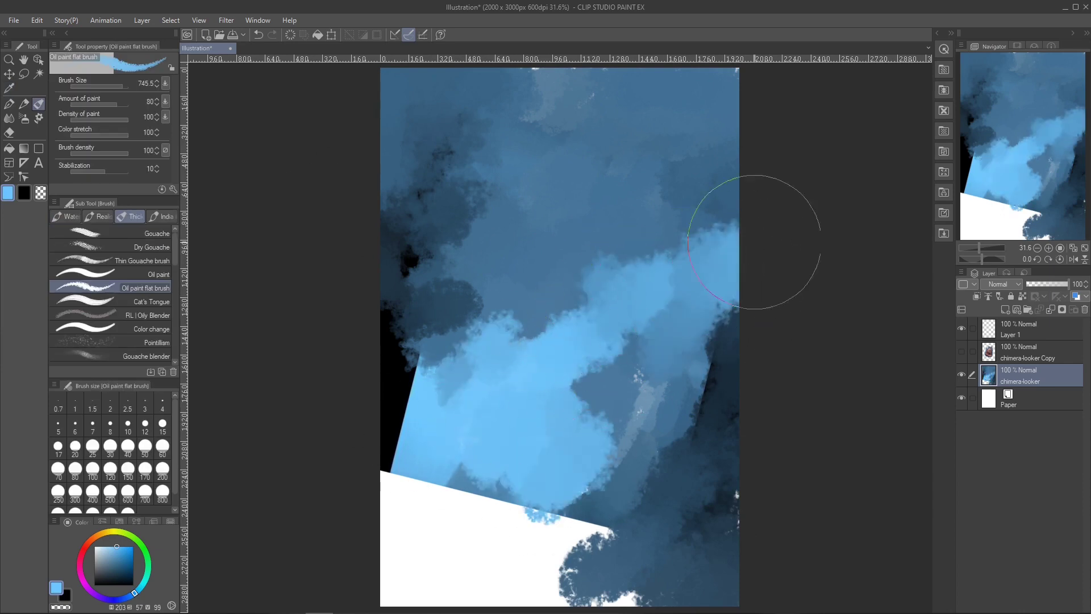
mouse_move(466, 318)
left_mouse_down()
mouse_move(450, 256)
mouse_move(378, 135)
mouse_move(493, 157)
mouse_move(482, 134)
left_mouse_up()
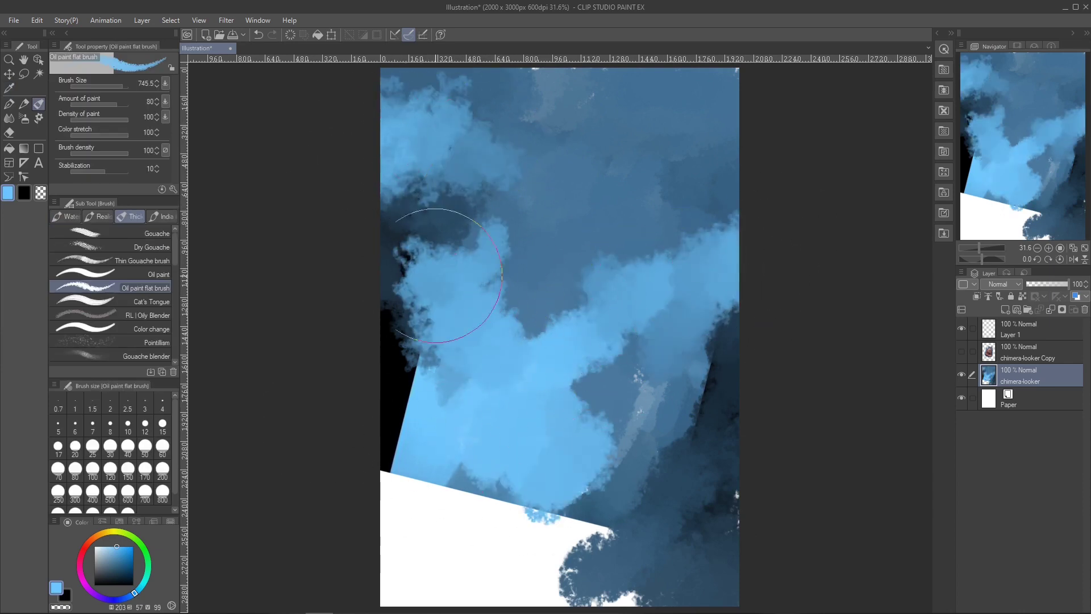
left_click(393, 398, "alt")
mouse_move(409, 570)
left_mouse_down()
mouse_move(433, 487)
mouse_move(487, 523)
mouse_move(638, 523)
mouse_move(568, 557)
mouse_move(629, 602)
mouse_move(693, 540)
mouse_move(446, 577)
mouse_move(398, 568)
left_mouse_up()
Sample a mid-blue and paint over the pale patch and hard dark edge right of the canvas centre with the Cat's Tongue brush.
left_click(9, 88)
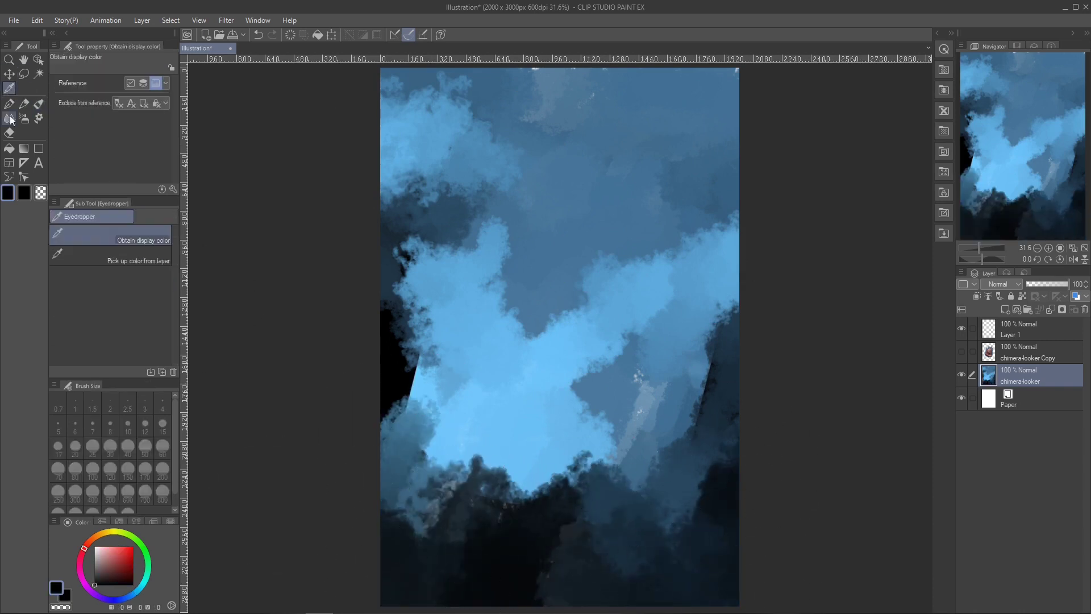
left_click(677, 414)
left_click(38, 104)
left_click(113, 301)
mouse_move(667, 416)
left_mouse_down()
mouse_move(673, 386)
mouse_move(687, 429)
left_mouse_up()
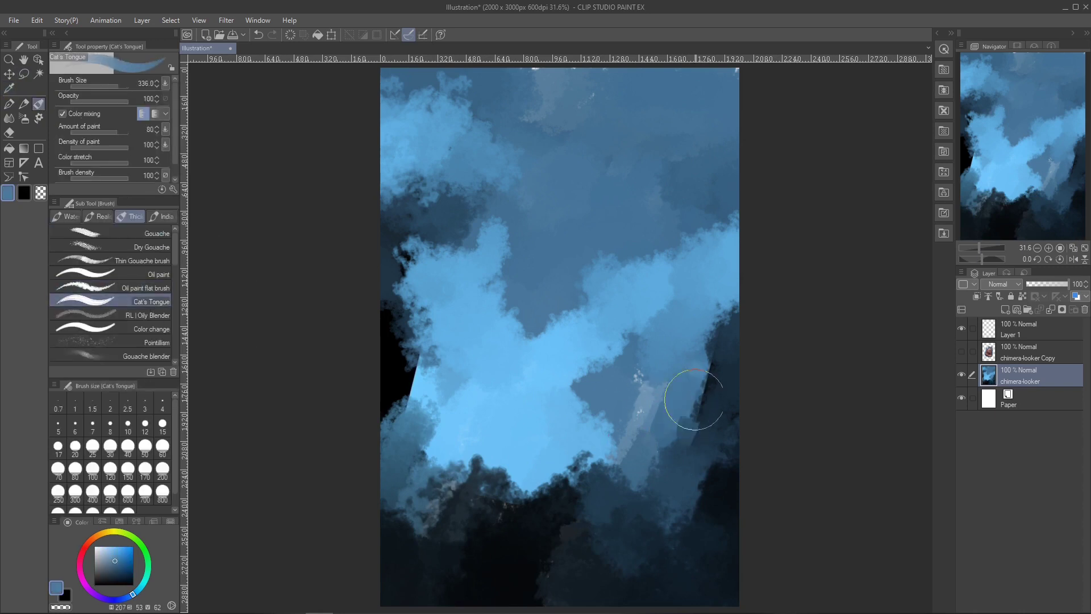
left_click_drag(638, 401, 670, 402)
left_click_drag(600, 480, 608, 423)
left_click_drag(611, 418, 641, 418)
mouse_move(642, 446)
left_mouse_down()
mouse_move(656, 467)
mouse_move(732, 405)
mouse_move(712, 367)
mouse_move(738, 423)
mouse_move(706, 462)
mouse_move(713, 511)
mouse_move(701, 385)
left_mouse_up()
Paint the diagonal cloud band with the Oil paint flat brush, highlighting it in pale blue at hue 203, saturation 28, value 100.
left_click(85, 288)
mouse_move(426, 401)
left_mouse_down()
mouse_move(438, 438)
mouse_move(390, 462)
mouse_move(499, 392)
mouse_move(435, 413)
mouse_move(701, 236)
mouse_move(731, 134)
mouse_move(747, 297)
mouse_move(725, 347)
mouse_move(863, 281)
left_mouse_up()
left_click(558, 462, "alt")
left_click(105, 546)
left_click_drag(529, 509, 750, 305)
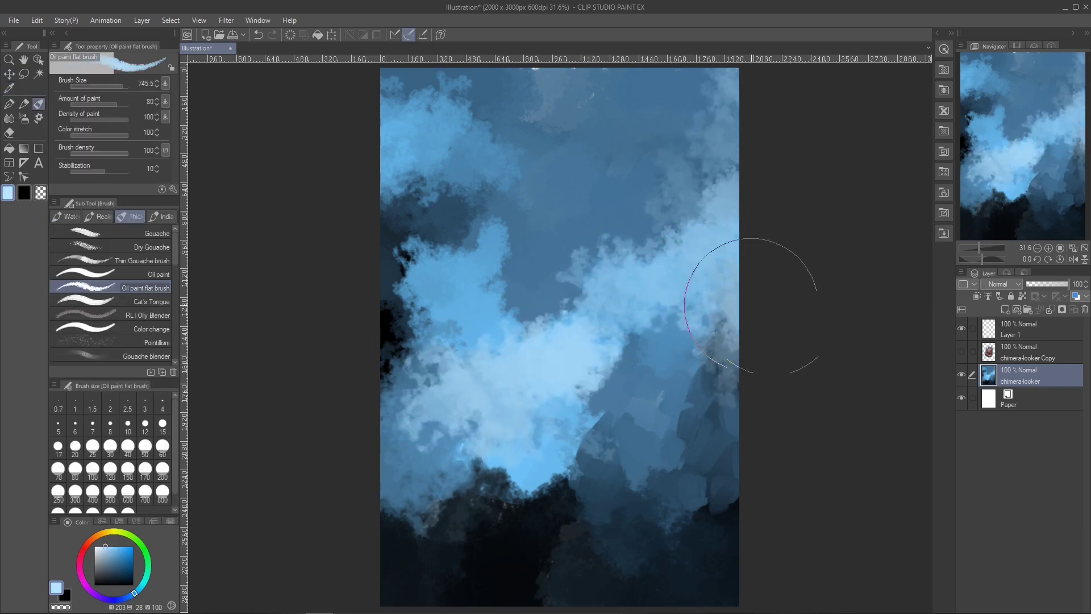
Soften the painted clouds and dark areas across the background with the Blend tool at brush size 297.9.
left_click_drag(756, 347, 794, 396, "ctrl+alt")
left_click(9, 119)
left_click_drag(604, 243, 621, 224, "ctrl+alt")
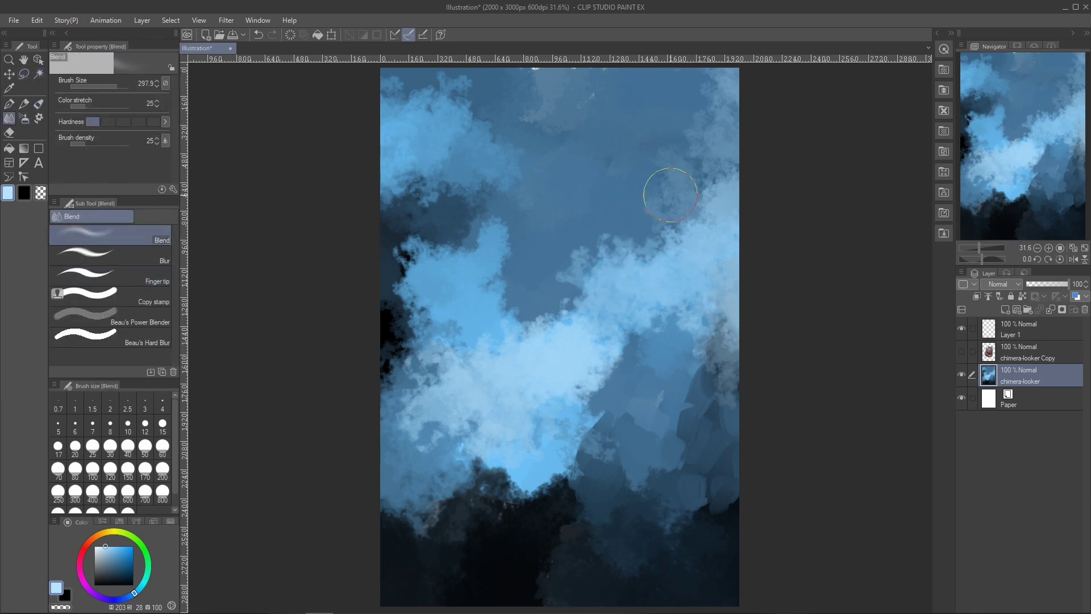
left_click_drag(671, 192, 670, 241)
key("b")
key("j")
mouse_move(541, 128)
left_mouse_down()
mouse_move(606, 134)
mouse_move(538, 166)
mouse_move(651, 268)
mouse_move(730, 165)
mouse_move(723, 312)
mouse_move(417, 233)
mouse_move(409, 304)
mouse_move(519, 319)
mouse_move(370, 110)
mouse_move(488, 186)
mouse_move(701, 499)
mouse_move(606, 480)
mouse_move(680, 562)
mouse_move(454, 546)
mouse_move(567, 575)
mouse_move(579, 423)
mouse_move(732, 514)
left_mouse_up()
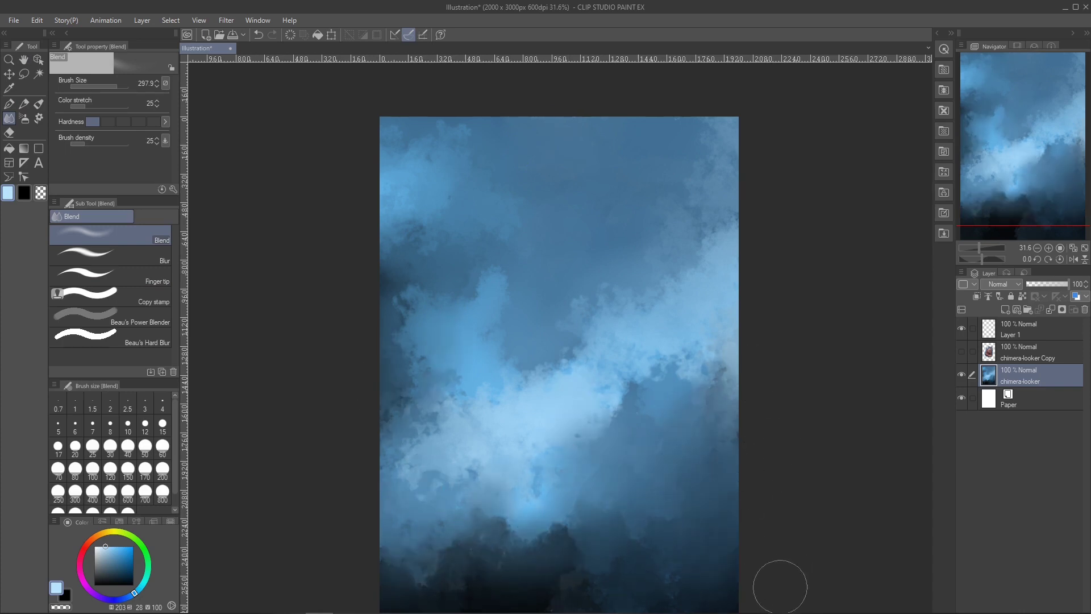
Check the painted background with the chimera-looker Copy monster layer shown over it, and hide that layer again.
scroll(781, 454, "down", 2)
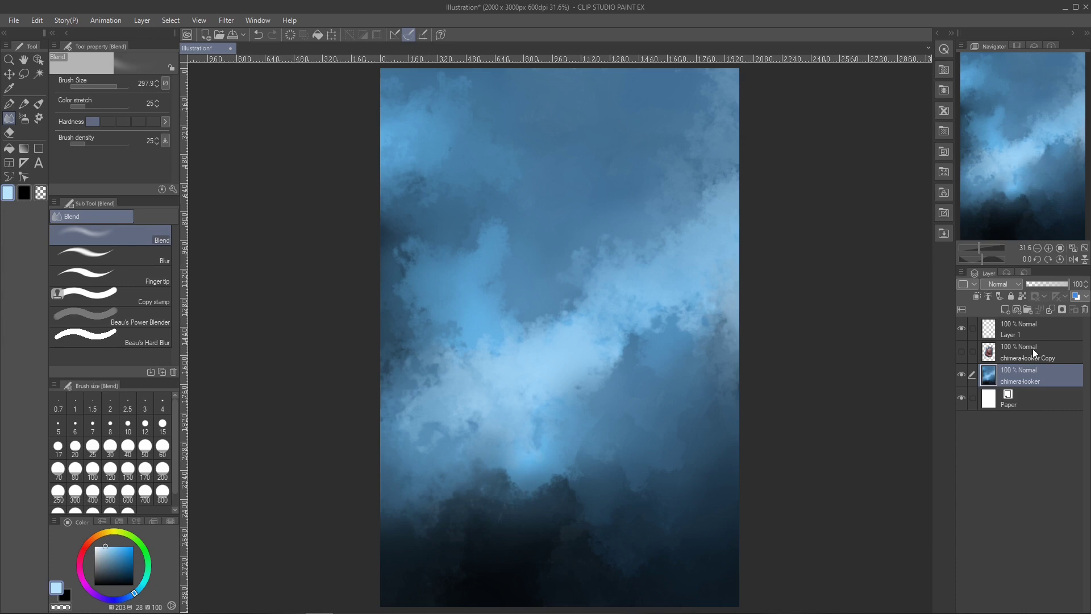
left_click(961, 351)
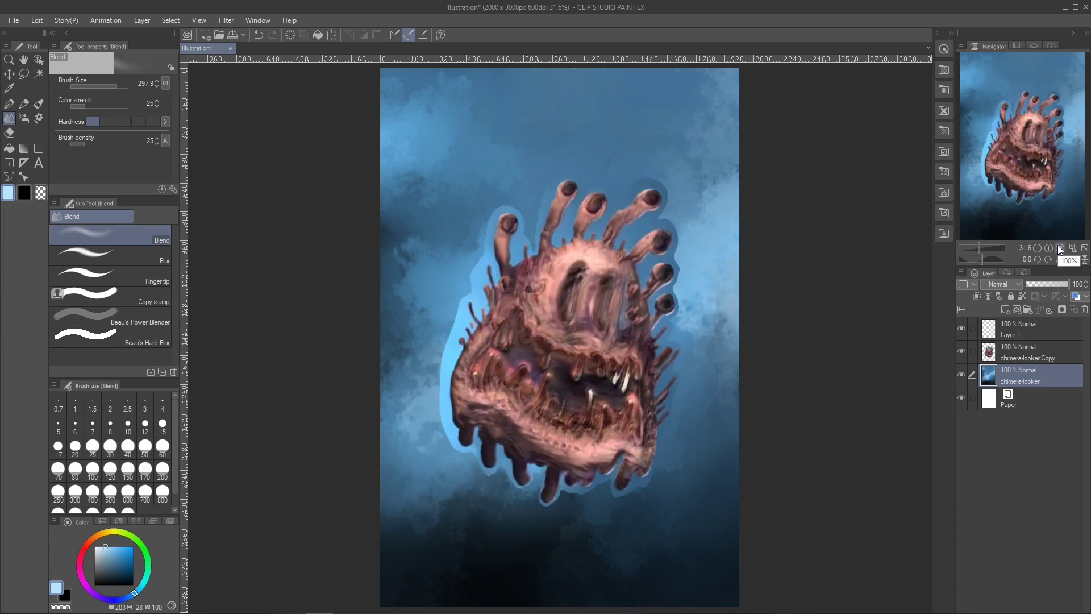
key("alt+]")
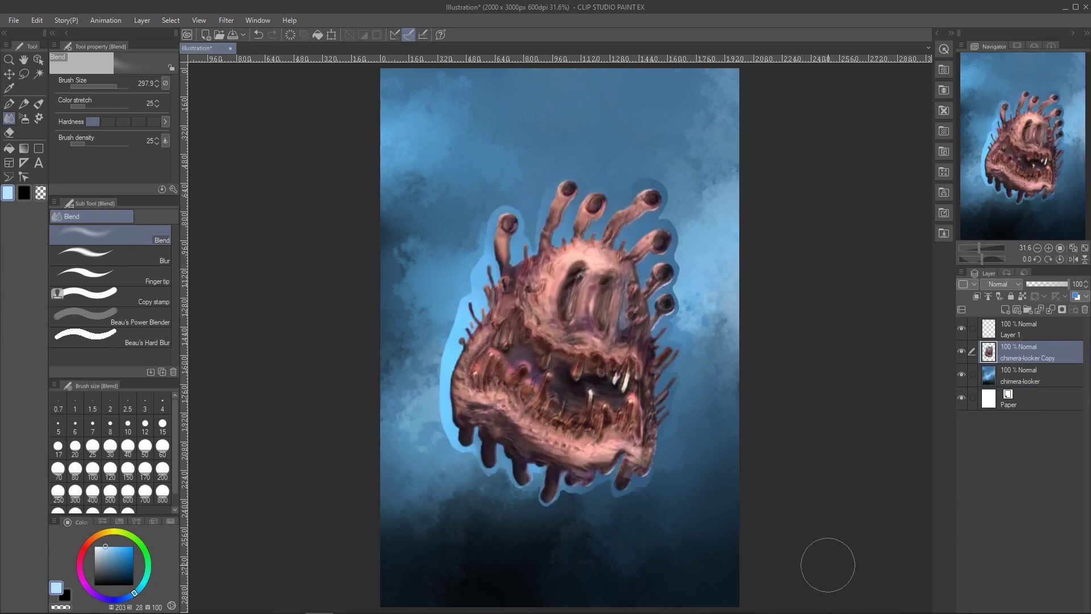
left_click(961, 351)
Paint white clouds down the background's right side with the Oil paint flat brush at size 496.5, and soften them with Blend.
left_click(39, 104)
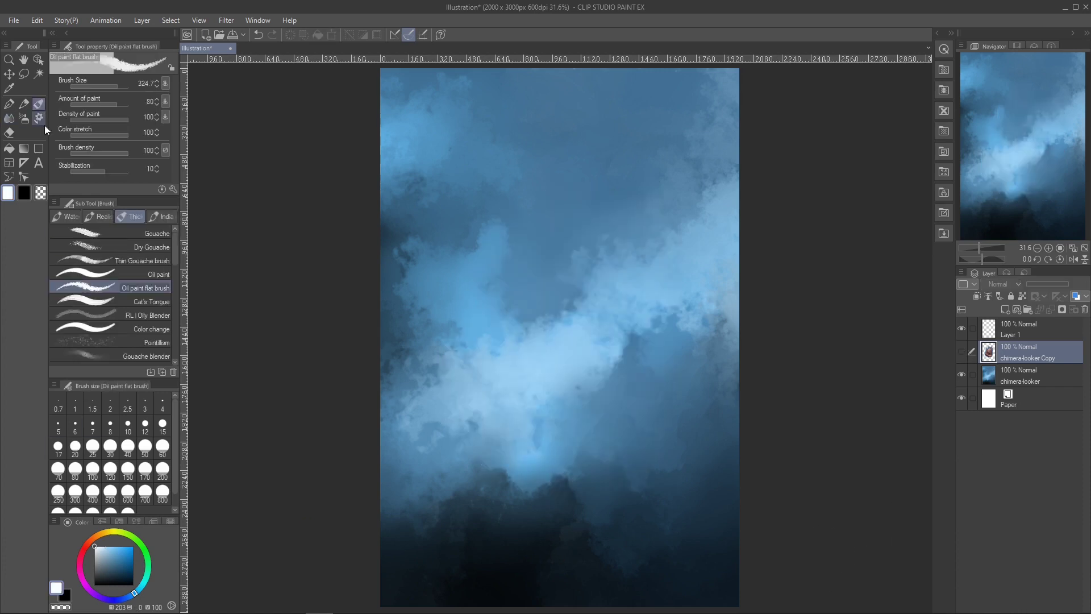
key("alt+[")
mouse_move(718, 270)
left_mouse_down()
mouse_move(742, 288)
mouse_move(699, 284)
mouse_move(724, 233)
mouse_move(727, 124)
mouse_move(744, 339)
mouse_move(713, 365)
mouse_move(746, 379)
mouse_move(742, 120)
mouse_move(731, 96)
mouse_move(634, 274)
mouse_move(702, 314)
mouse_move(728, 432)
mouse_move(752, 468)
mouse_move(645, 337)
mouse_move(627, 350)
mouse_move(675, 299)
mouse_move(707, 193)
mouse_move(705, 105)
mouse_move(643, 77)
mouse_move(736, 101)
mouse_move(743, 447)
mouse_move(751, 277)
mouse_move(749, 482)
mouse_move(681, 366)
mouse_move(687, 340)
mouse_move(716, 348)
mouse_move(726, 511)
left_mouse_up()
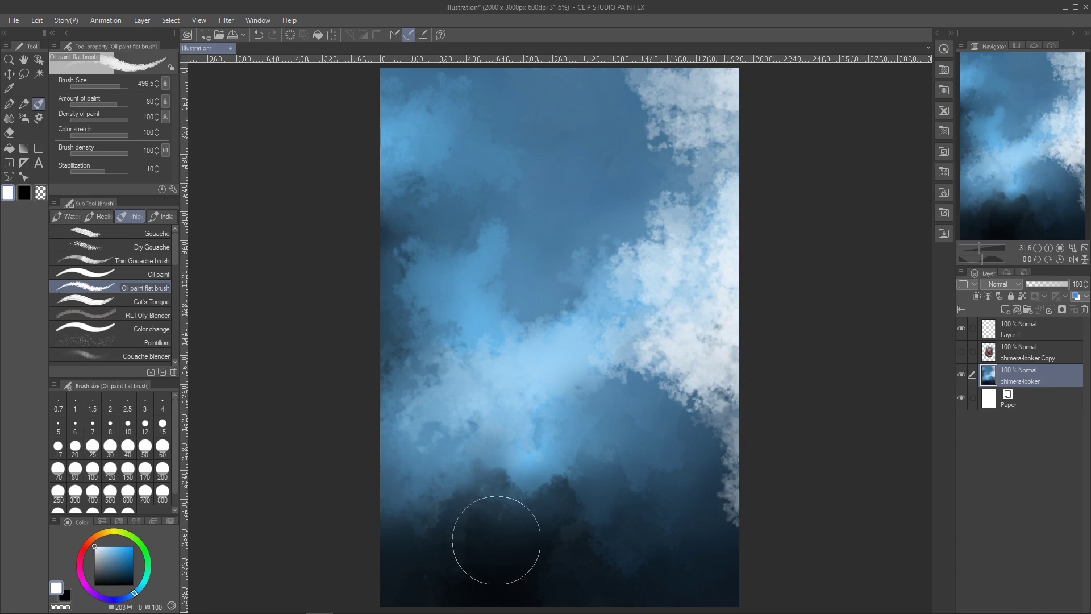
key("j")
mouse_move(645, 470)
left_mouse_down()
mouse_move(724, 438)
mouse_move(638, 351)
mouse_move(706, 329)
mouse_move(676, 227)
mouse_move(705, 165)
mouse_move(696, 512)
left_mouse_up()
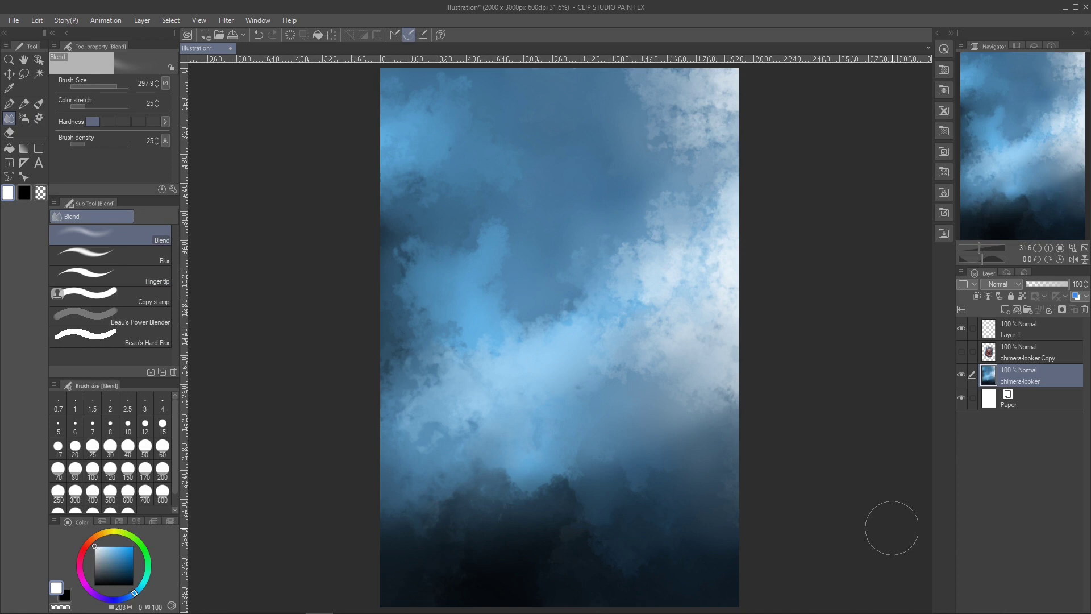
Show the monster layer and delete its light-blue halo section by section using Auto select on the editing layer.
left_click(960, 351)
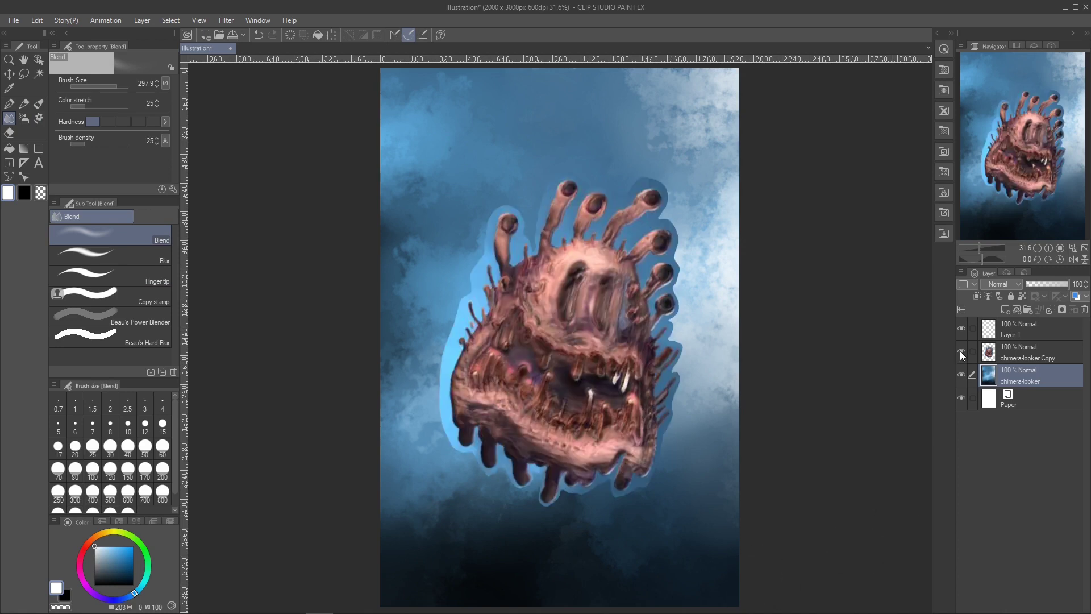
key("w")
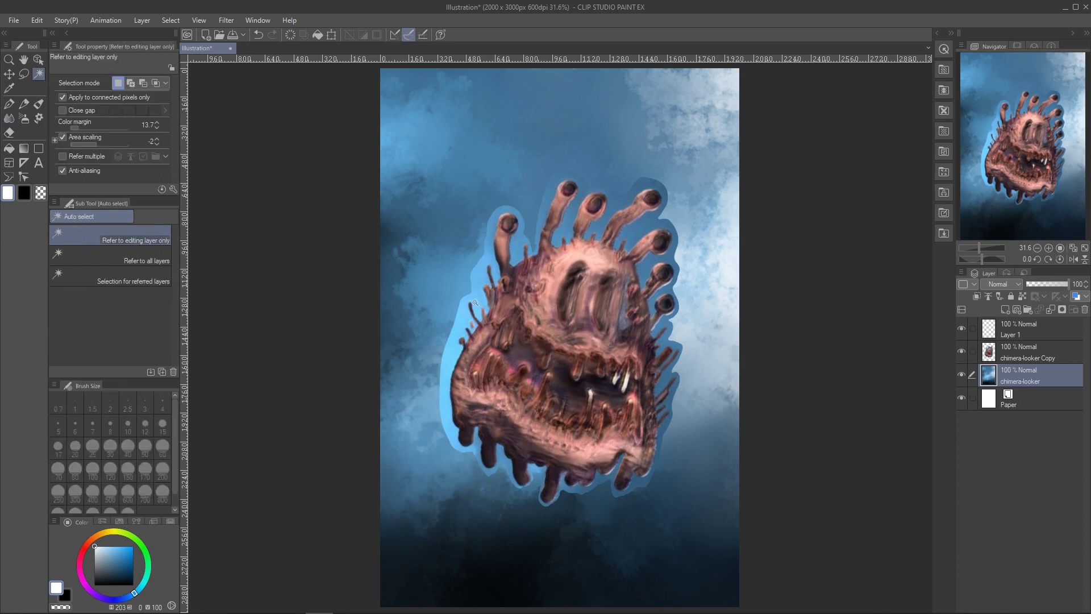
left_click(1009, 351)
left_click(454, 341)
key("Delete")
left_click(534, 230)
key("Delete")
left_click(670, 258)
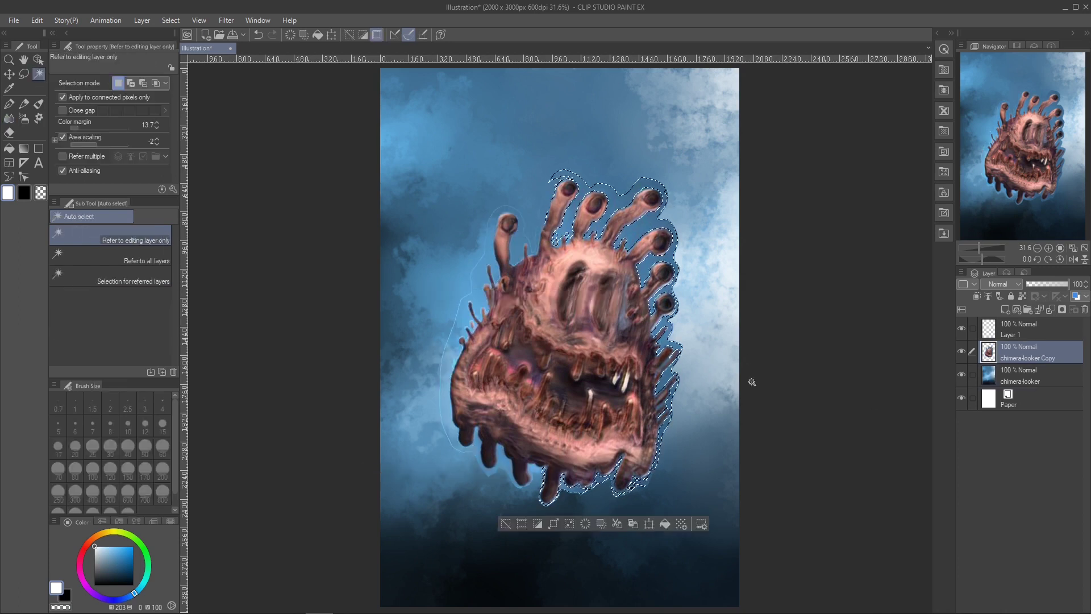
key("Delete")
left_click(501, 471)
key("Delete")
Select the empty area around the monster, expand the selection by 10 px, clear the remaining outline and deselect.
left_click(702, 425)
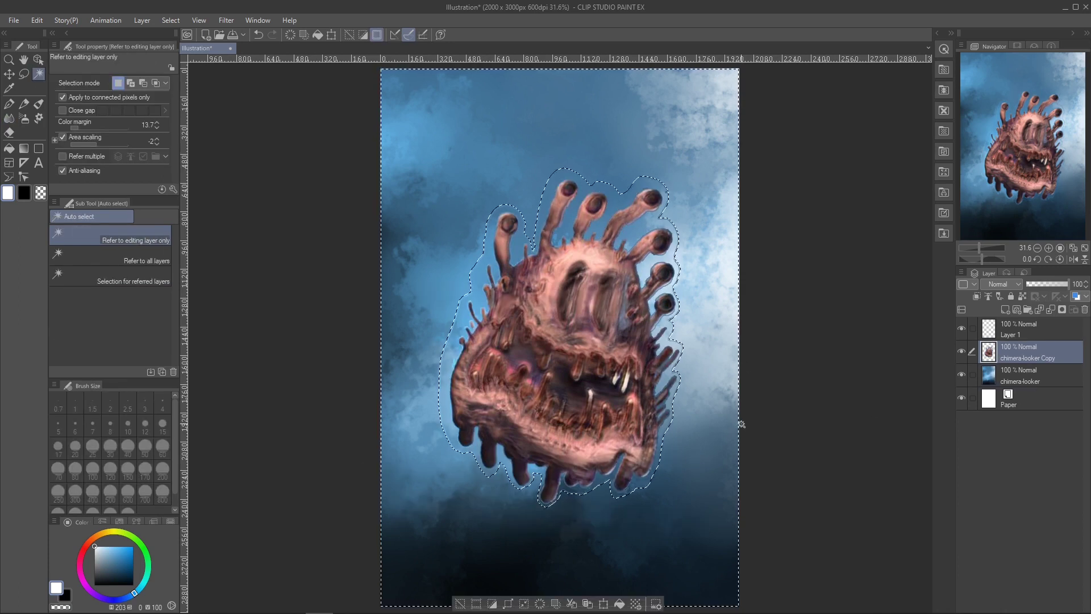
left_click(172, 20)
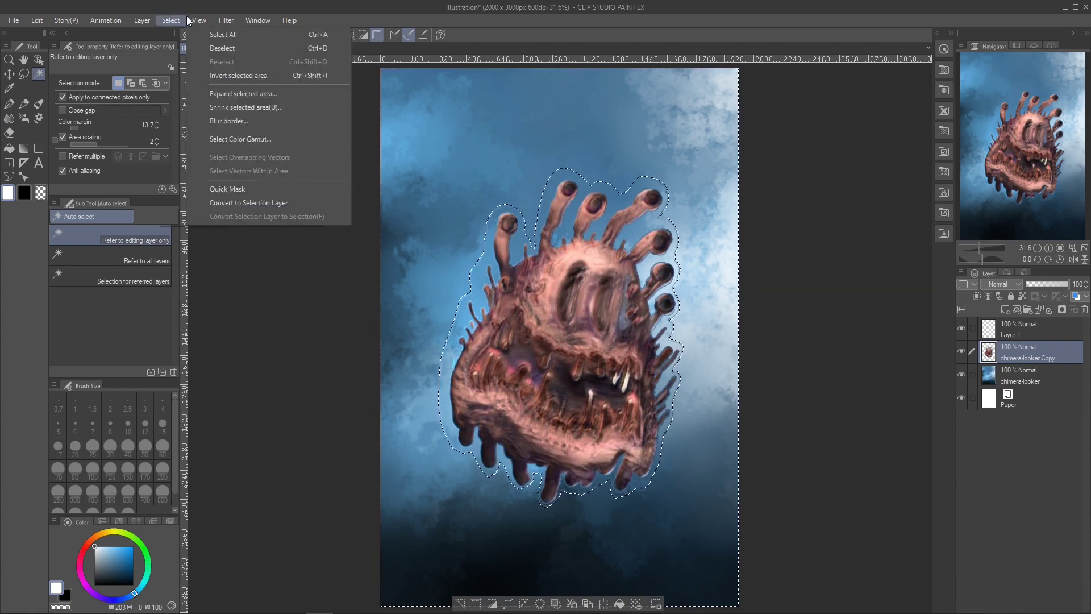
left_click(227, 94)
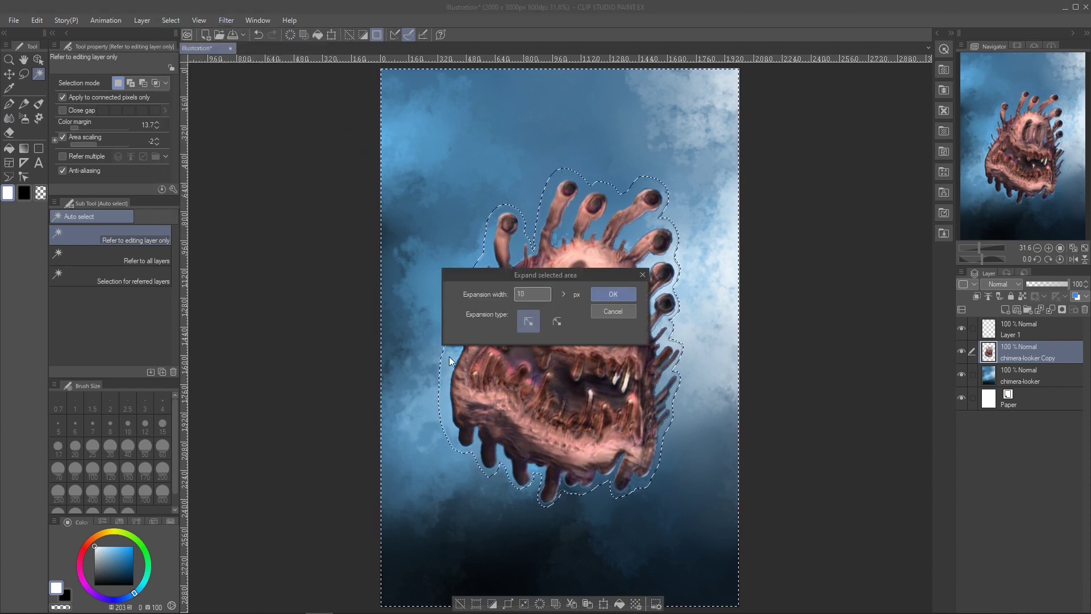
left_click(613, 294)
key("ctrl+d")
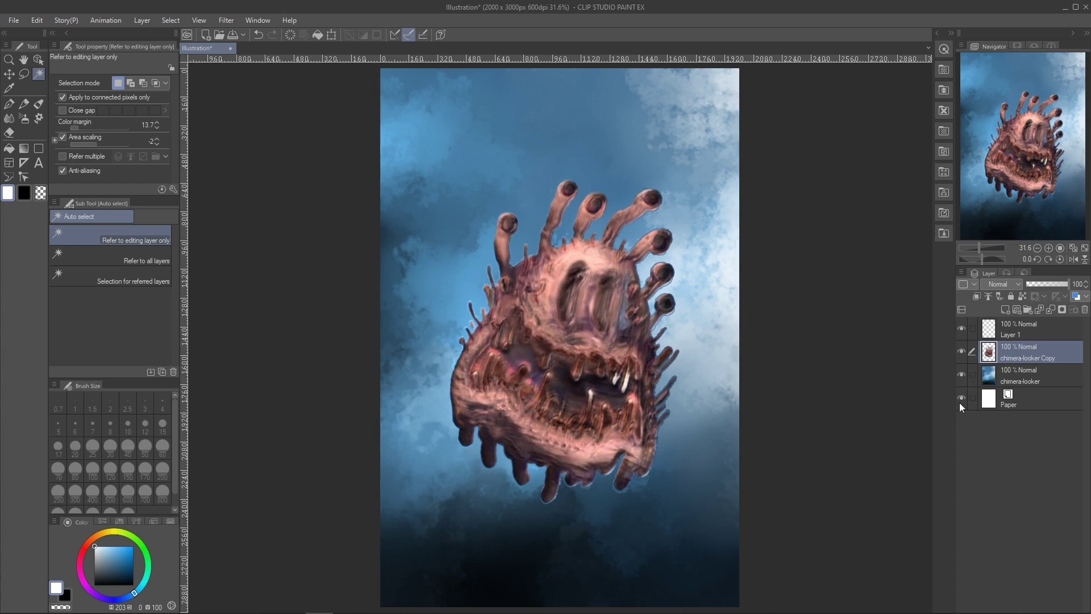
Hide the background layer, erase the stray blue remnants around the monster's eye stalks, and show the background again.
left_click(960, 376)
key("alt+space")
mouse_move(586, 172)
left_mouse_down()
mouse_move(632, 172)
mouse_move(503, 167)
mouse_move(502, 193)
left_mouse_up()
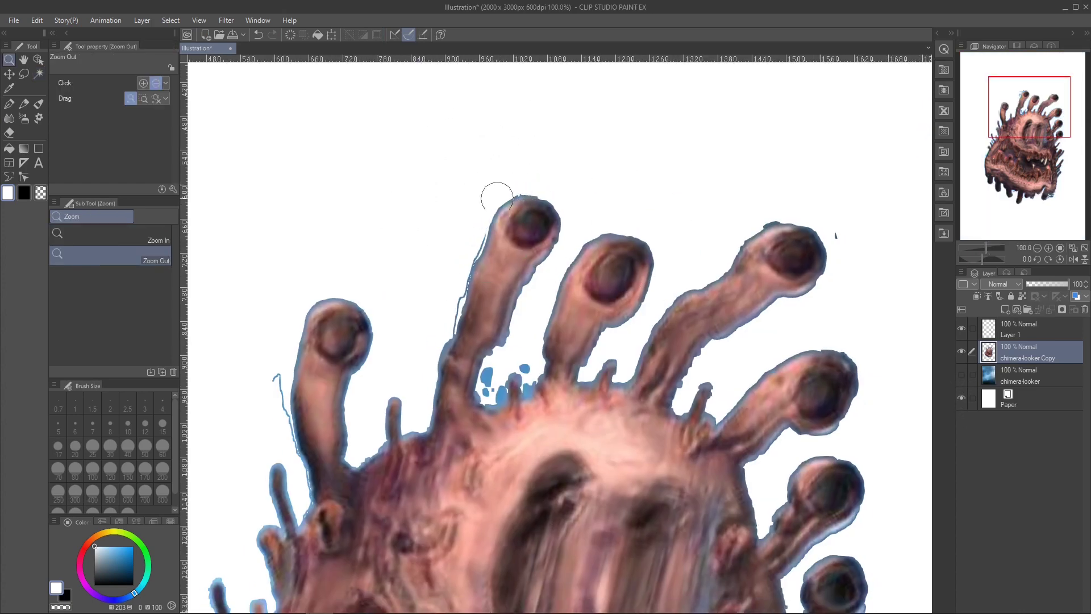
mouse_move(492, 370)
left_mouse_down()
mouse_move(493, 387)
mouse_move(523, 368)
left_mouse_up()
left_click(843, 249)
key("ctrl+0")
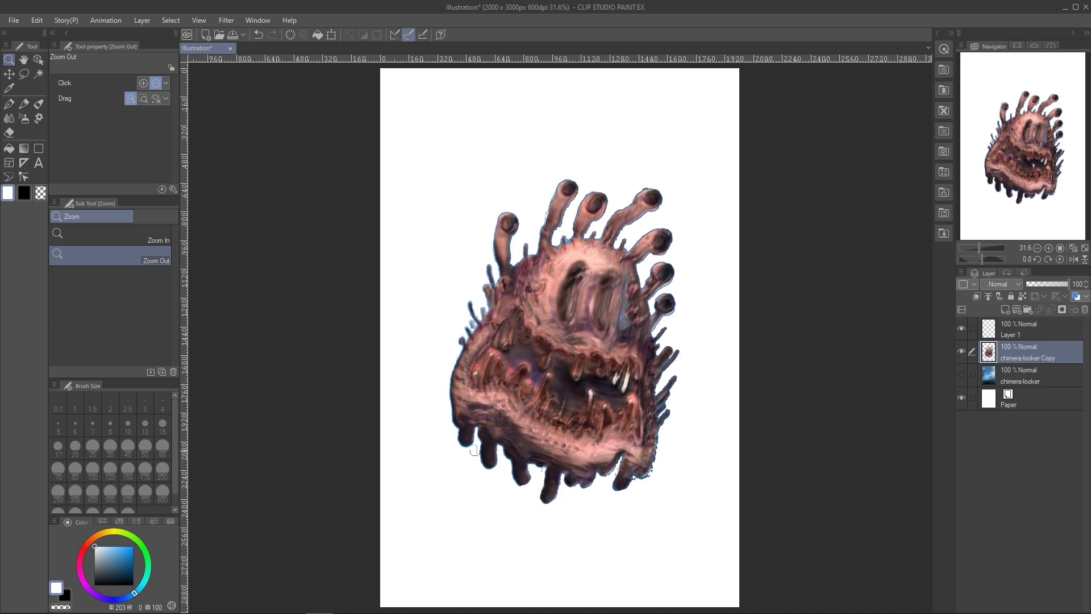
left_click(961, 374)
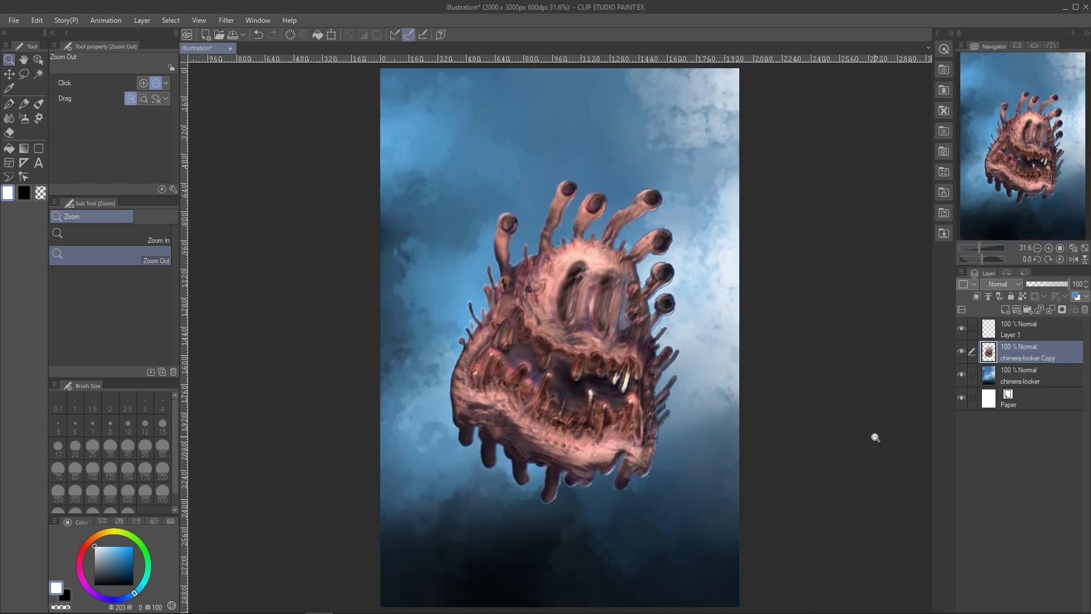
Sample a muted purple from the monster's mouth and set the Cat's Tongue brush opacity to 50.
key("i")
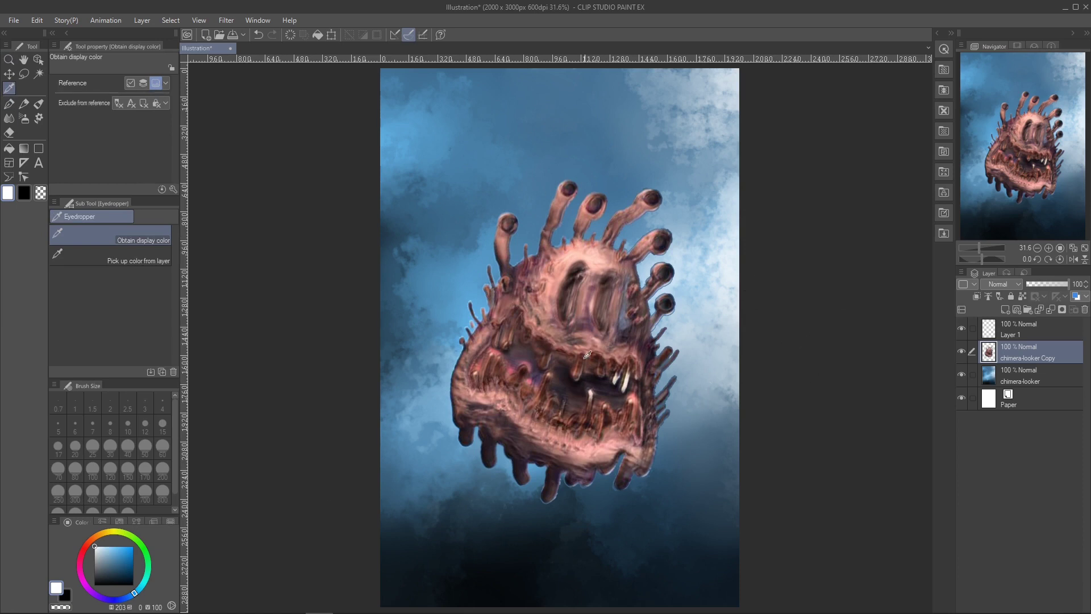
left_click(581, 391)
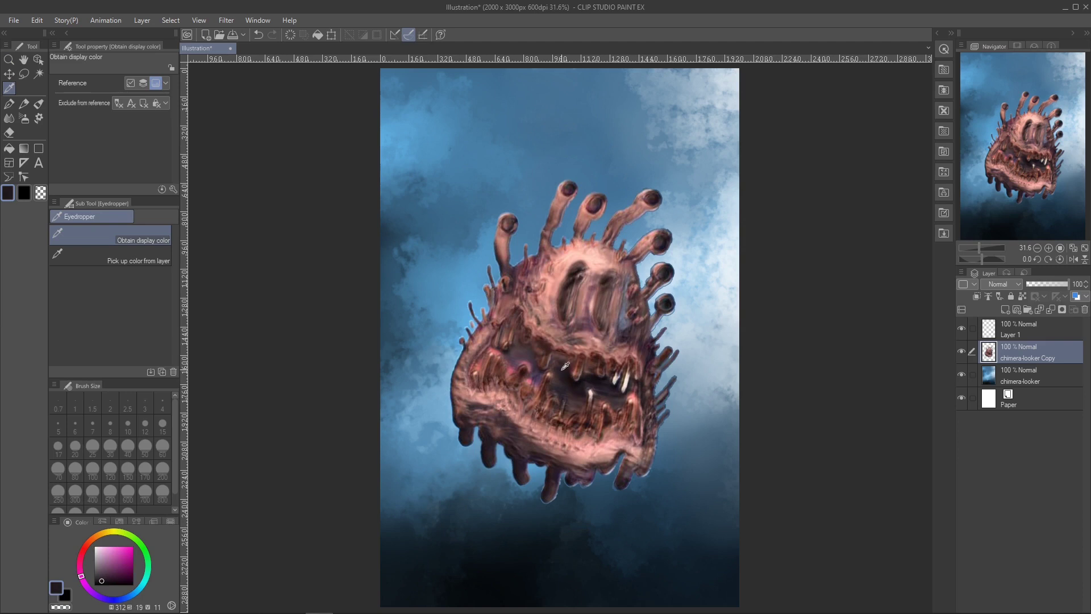
left_click(544, 384)
left_click(38, 106)
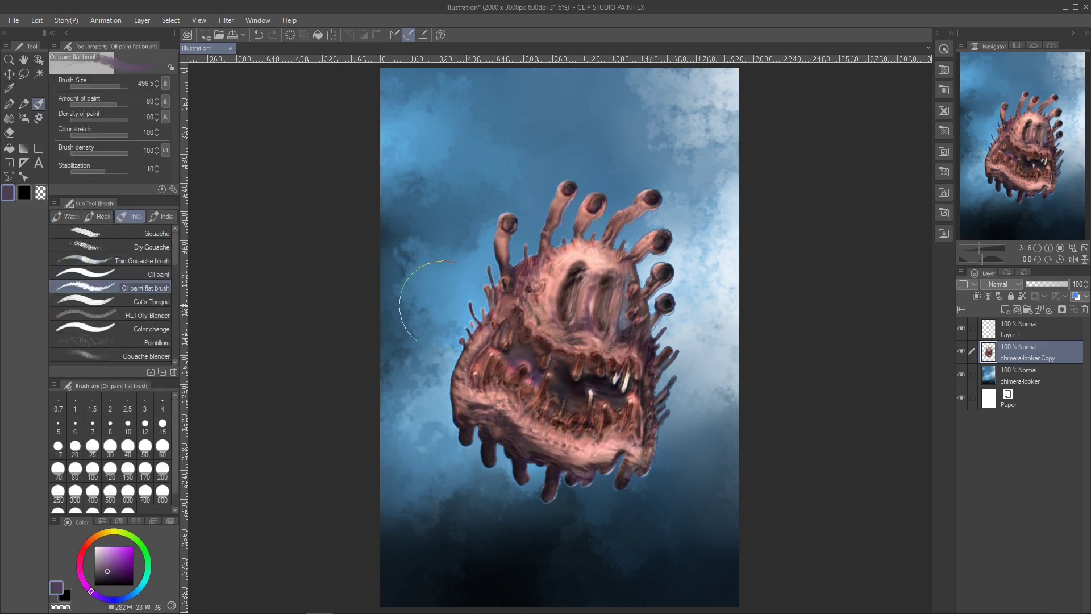
left_click(174, 189)
left_click(122, 231)
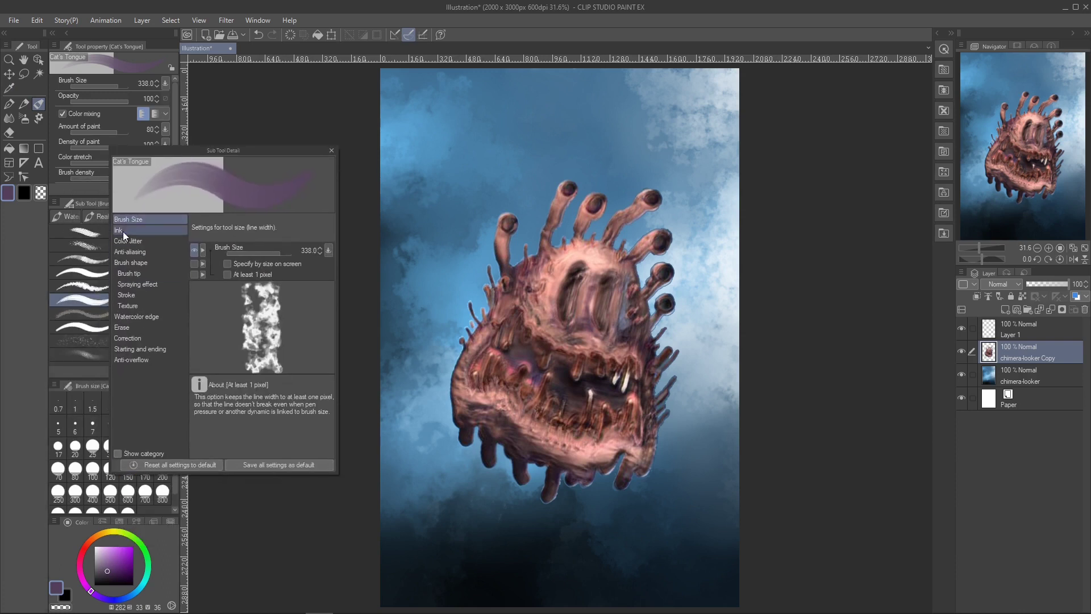
left_click_drag(260, 252, 262, 254)
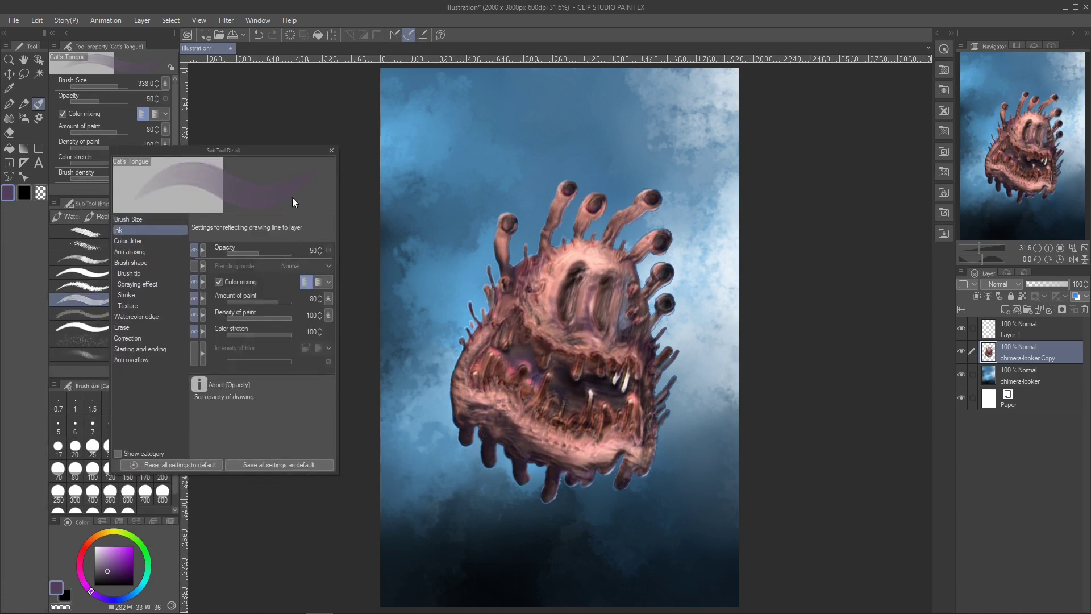
Paint muted purple over the mouth interior with the Cat's Tongue brush at size 183.4, raising the opacity to 75.
key("alt+space")
left_click_drag(584, 371, 609, 371)
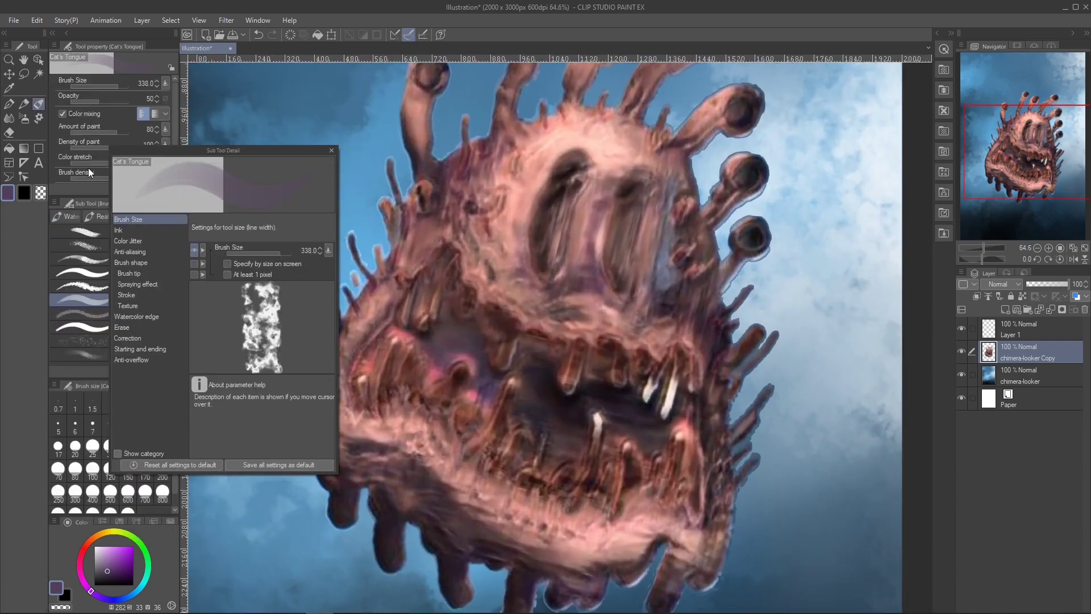
mouse_move(569, 410)
left_mouse_down()
mouse_move(531, 369)
mouse_move(539, 378)
mouse_move(552, 357)
mouse_move(446, 363)
mouse_move(451, 335)
mouse_move(482, 358)
left_mouse_up()
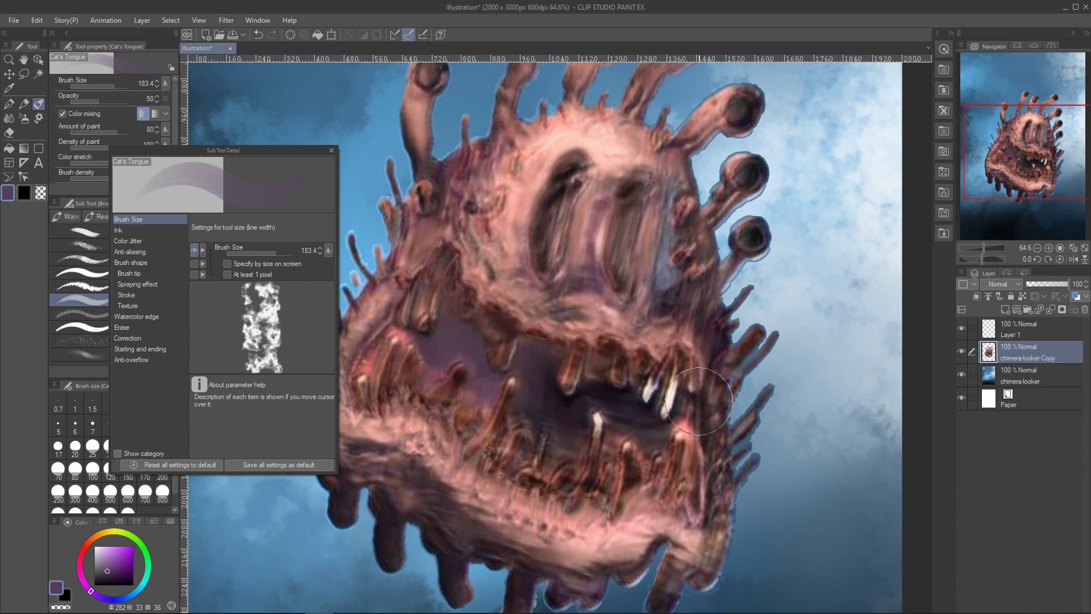
left_click(122, 230)
left_click(275, 253)
mouse_move(559, 397)
left_mouse_down()
mouse_move(536, 426)
mouse_move(568, 434)
mouse_move(591, 378)
mouse_move(617, 429)
mouse_move(651, 413)
mouse_move(660, 391)
mouse_move(683, 419)
left_mouse_up()
Close the brush settings, choose black and darken the centre of the monster's mouth.
left_click(332, 150)
left_click(94, 584)
left_click_drag(563, 421, 556, 445)
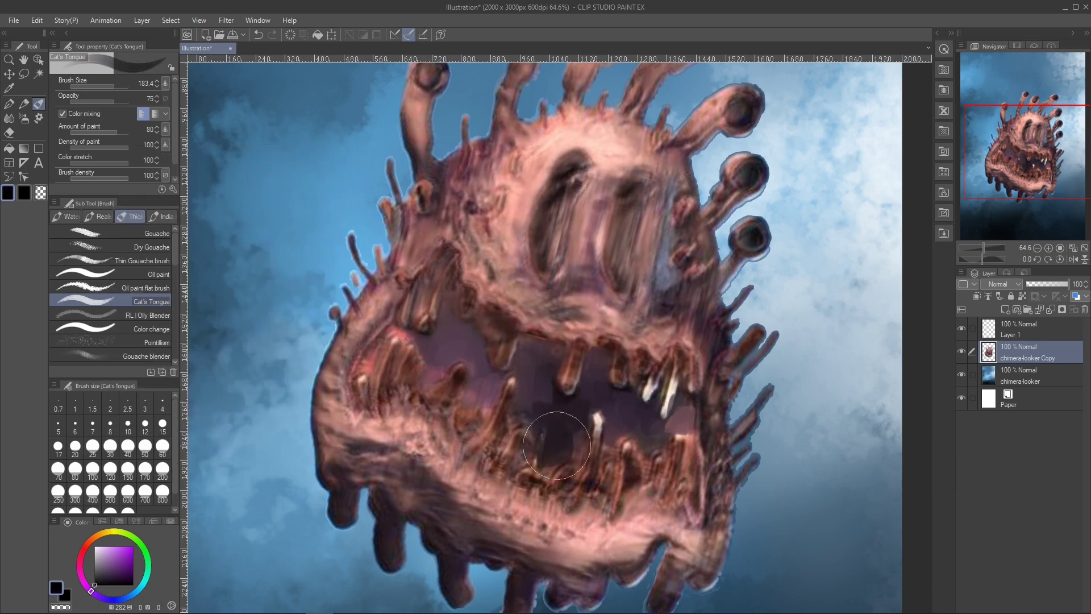
Paint black around and between the teeth throughout the mouth with the Cat's Tongue brush at about size 80.
key("[")
mouse_move(541, 395)
left_mouse_down()
mouse_move(566, 436)
mouse_move(531, 364)
mouse_move(523, 366)
mouse_move(587, 375)
mouse_move(571, 412)
mouse_move(541, 386)
mouse_move(554, 420)
mouse_move(592, 402)
mouse_move(613, 440)
mouse_move(639, 426)
mouse_move(524, 379)
mouse_move(493, 387)
mouse_move(505, 368)
mouse_move(469, 394)
mouse_move(452, 332)
mouse_move(405, 259)
mouse_move(419, 339)
mouse_move(414, 286)
mouse_move(483, 334)
left_mouse_up()
left_click_drag(444, 267, 446, 321)
mouse_move(423, 276)
left_mouse_down()
mouse_move(409, 324)
mouse_move(367, 350)
mouse_move(355, 409)
left_mouse_up()
mouse_move(384, 343)
left_mouse_down()
mouse_move(376, 359)
mouse_move(450, 348)
mouse_move(466, 431)
mouse_move(465, 305)
mouse_move(506, 355)
left_mouse_up()
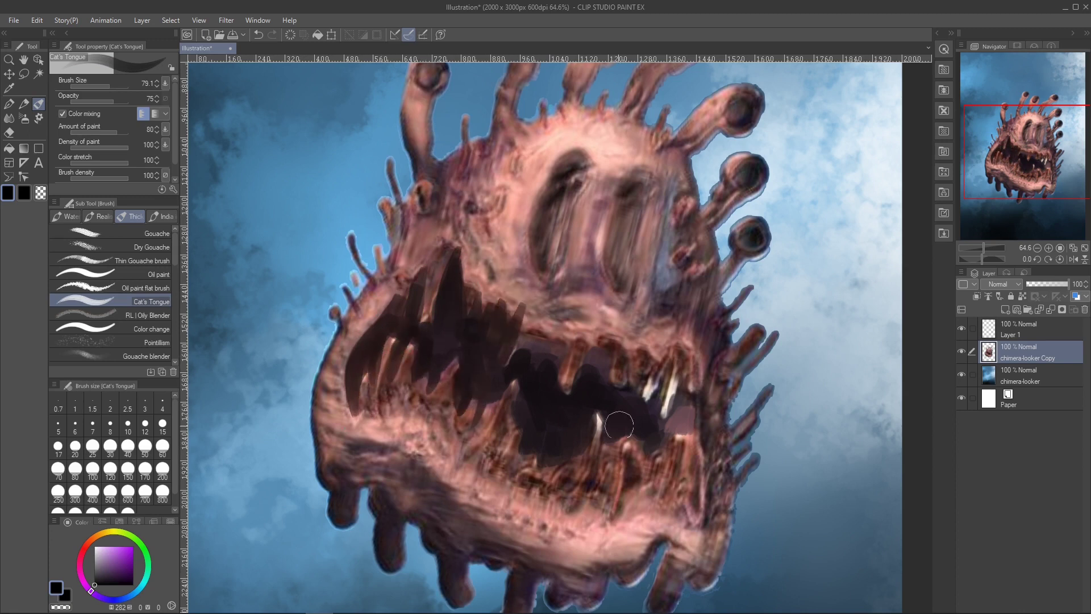
mouse_move(508, 319)
left_mouse_down()
mouse_move(488, 364)
mouse_move(621, 390)
mouse_move(668, 363)
mouse_move(691, 466)
mouse_move(679, 420)
mouse_move(546, 466)
mouse_move(412, 366)
mouse_move(357, 375)
mouse_move(415, 321)
mouse_move(519, 366)
mouse_move(577, 431)
mouse_move(438, 322)
mouse_move(423, 295)
left_mouse_up()
key("bracketleft")
key("bracketleft")
key("bracketleft")
key("bracketright")
Set a vivid purple at hue 282, saturation 100, value 60 and paint along the mouth's left edge and upper-left corner.
left_click_drag(130, 563, 143, 556)
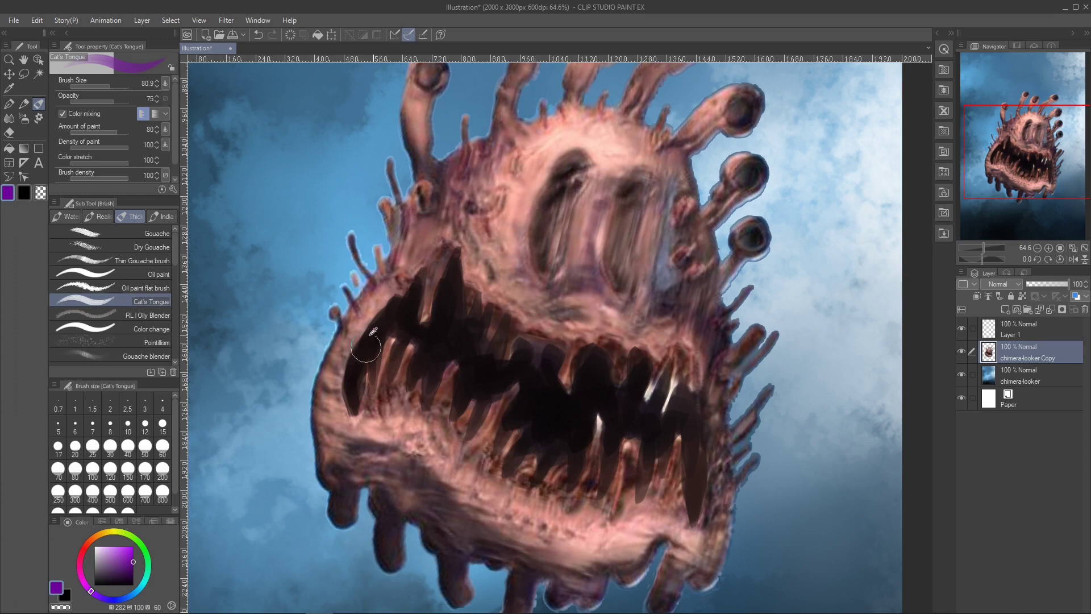
left_click_drag(382, 306, 358, 416)
left_click_drag(458, 252, 478, 316)
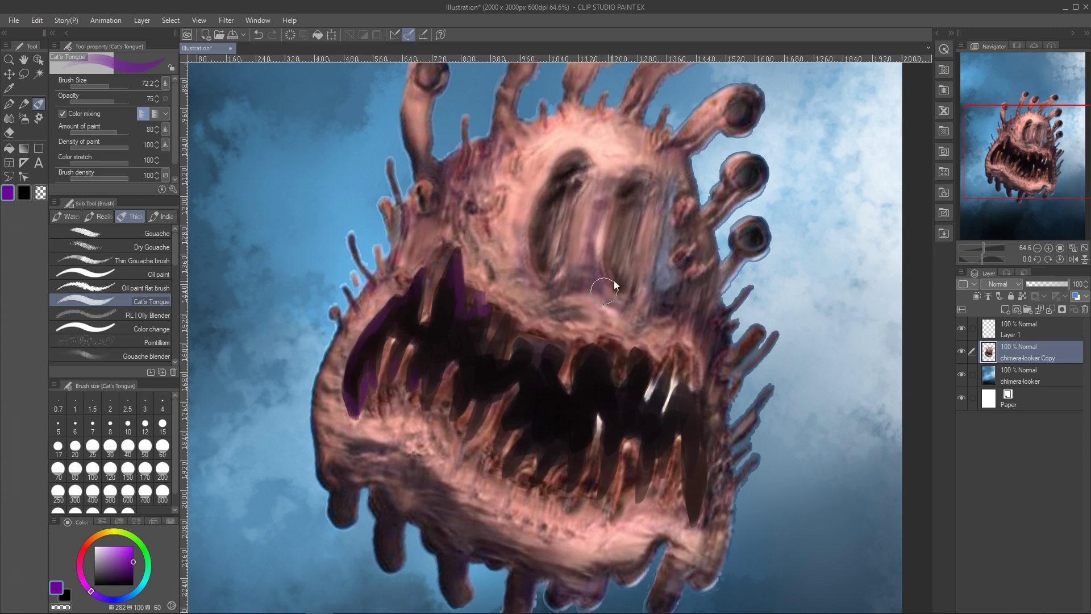
Paint purple strokes beside the two dark eye sockets, along the right mouth corner and between the lower teeth.
left_click_drag(597, 205, 609, 307)
left_click_drag(700, 420, 694, 520)
left_click_drag(659, 464, 653, 492)
left_click_drag(645, 471, 639, 500)
left_click_drag(608, 493, 600, 509)
left_click_drag(586, 454, 574, 494)
left_click_drag(546, 471, 537, 490)
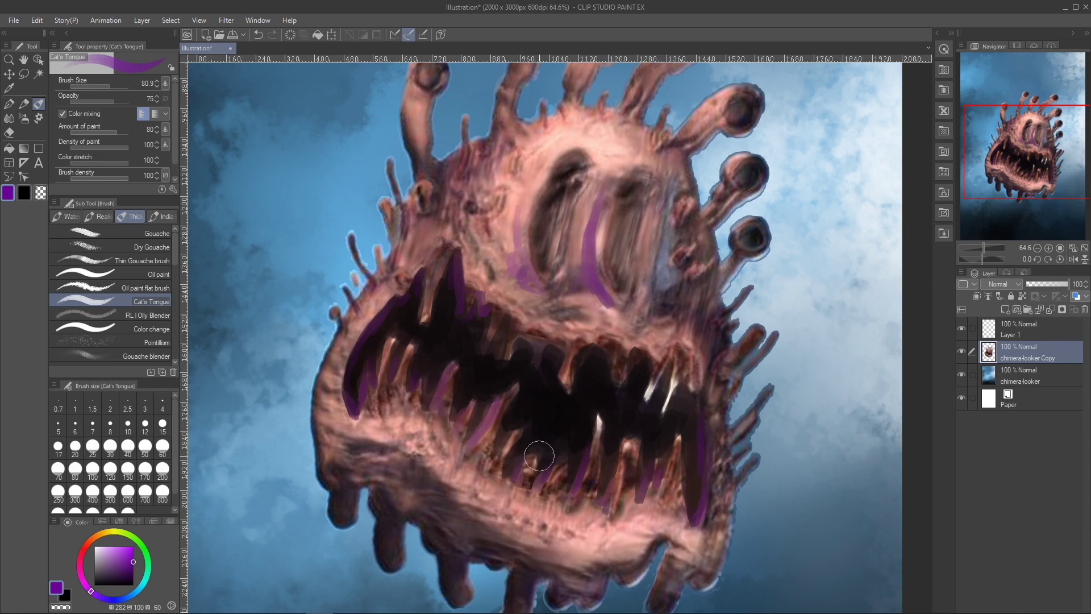
Sample a pinkish red from the lower jaw and paint the lower lip and the skin above the mouth with the Oil paint flat brush.
key("i")
left_click(371, 429)
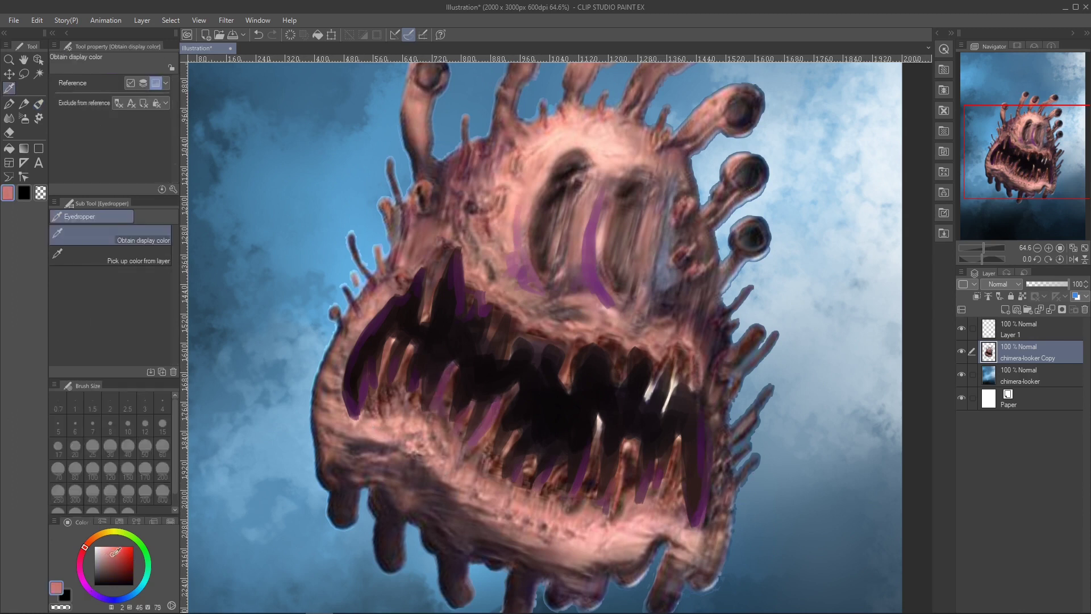
left_click(38, 104)
mouse_move(346, 449)
left_mouse_down()
mouse_move(397, 455)
mouse_move(511, 500)
mouse_move(694, 471)
left_mouse_up()
mouse_move(506, 307)
left_mouse_down()
mouse_move(483, 241)
mouse_move(506, 207)
mouse_move(463, 219)
left_mouse_up()
key("[")
key("[")
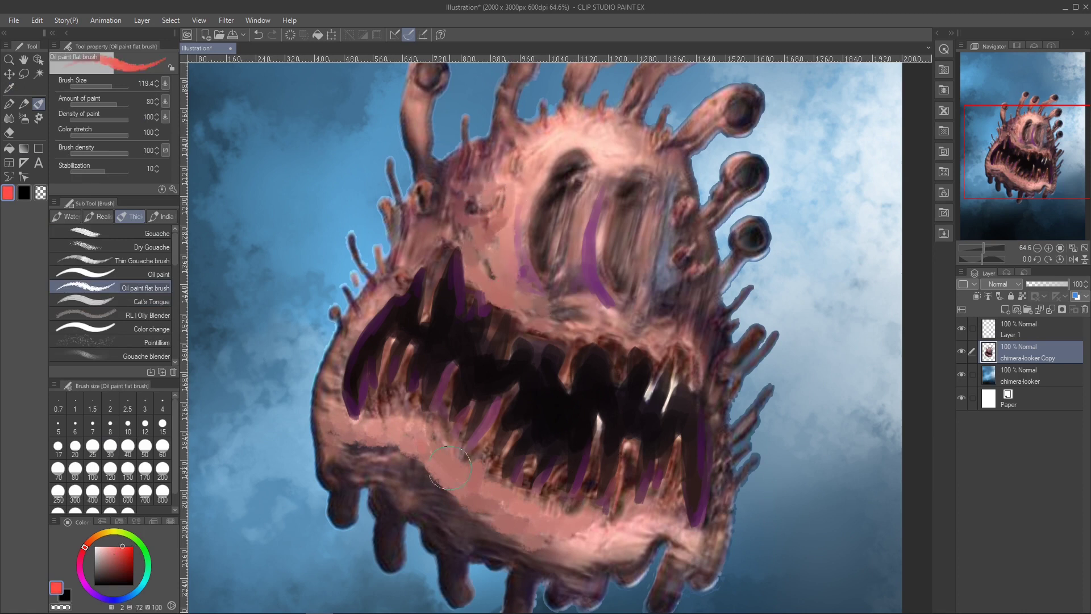
Set a light pink at hue 2, saturation 30, value 100 and paint highlights on the lower lip and around the eye sockets.
key("ctrl+0")
left_click(106, 546)
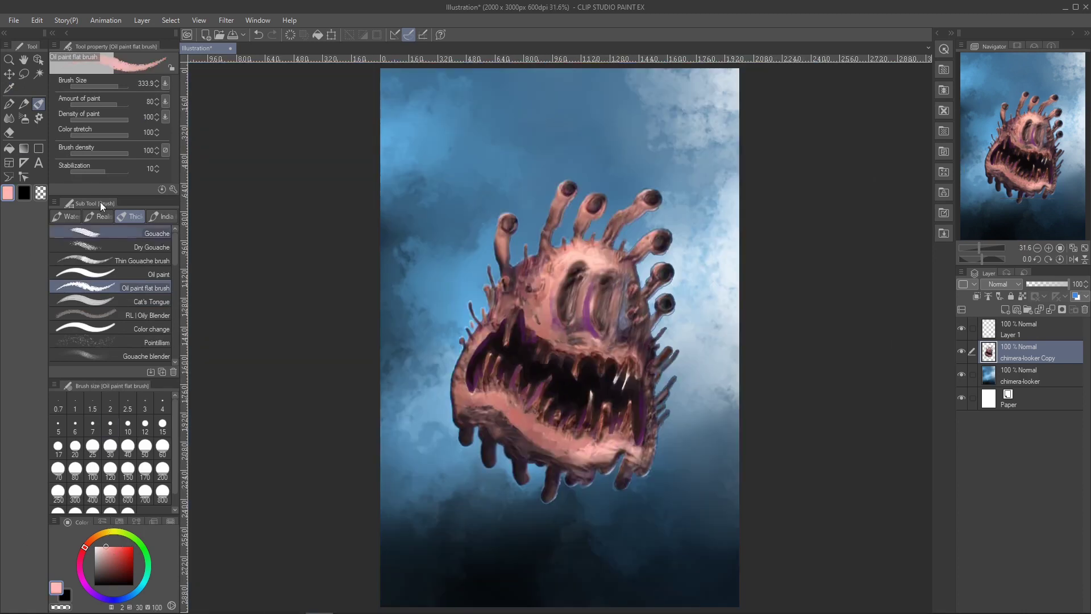
key("[")
key("[")
mouse_move(623, 447)
left_mouse_down()
mouse_move(595, 450)
mouse_move(631, 451)
mouse_move(623, 482)
mouse_move(648, 438)
mouse_move(648, 355)
mouse_move(561, 336)
left_mouse_up()
key("[")
key("[")
key("[")
mouse_move(590, 287)
left_mouse_down()
mouse_move(611, 322)
mouse_move(621, 290)
mouse_move(622, 343)
mouse_move(646, 399)
mouse_move(563, 425)
mouse_move(571, 325)
left_mouse_up()
mouse_move(583, 258)
left_mouse_down()
mouse_move(619, 265)
mouse_move(634, 299)
mouse_move(669, 279)
mouse_move(641, 312)
left_mouse_up()
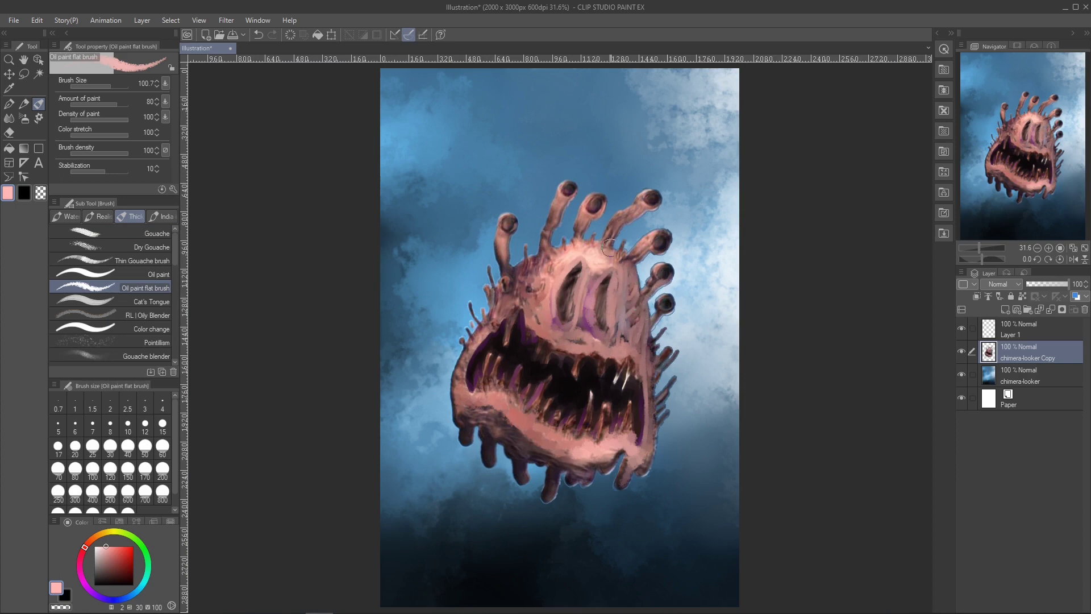
Choose a vivid orange at hue 17, saturation 100, value 100 and tint the sides of the monster's body and face.
left_click(90, 540)
left_click_drag(117, 546, 133, 546)
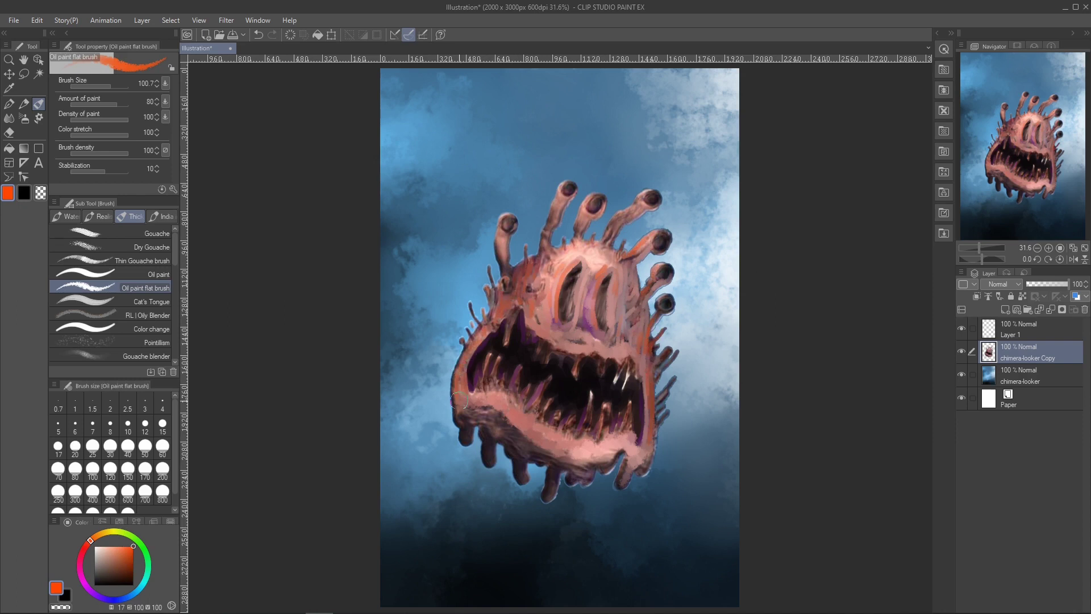
Sample a dark purple and shade the monster's underside, hanging drips and right edge with the Cat's Tongue brush.
left_click(521, 325, "alt")
key("period")
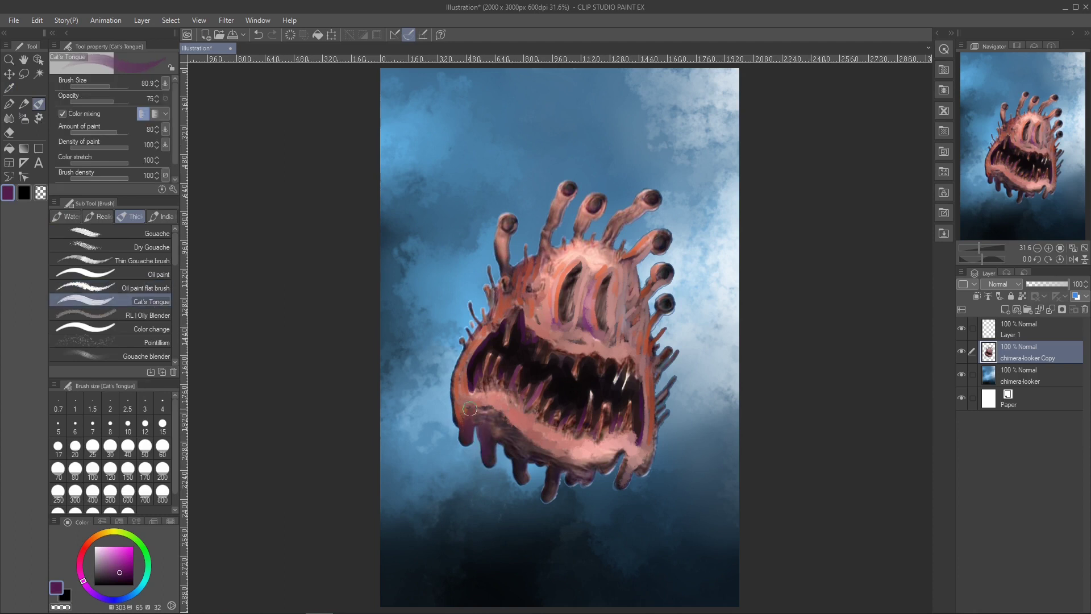
key("bracketright")
mouse_move(510, 467)
left_mouse_down()
mouse_move(479, 414)
mouse_move(548, 451)
mouse_move(547, 481)
mouse_move(603, 449)
mouse_move(596, 455)
mouse_move(630, 472)
mouse_move(647, 454)
mouse_move(655, 364)
left_mouse_up()
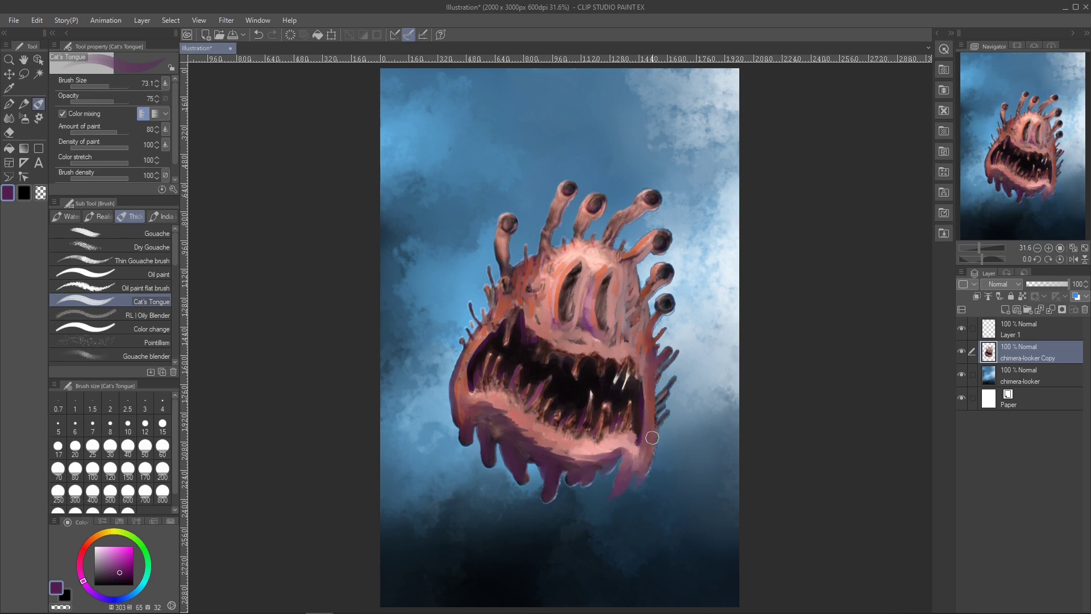
Shade the monster's right spikes, the lower right eyestalks and the skin between the eye sockets with dark purple.
left_click_drag(658, 413, 653, 364)
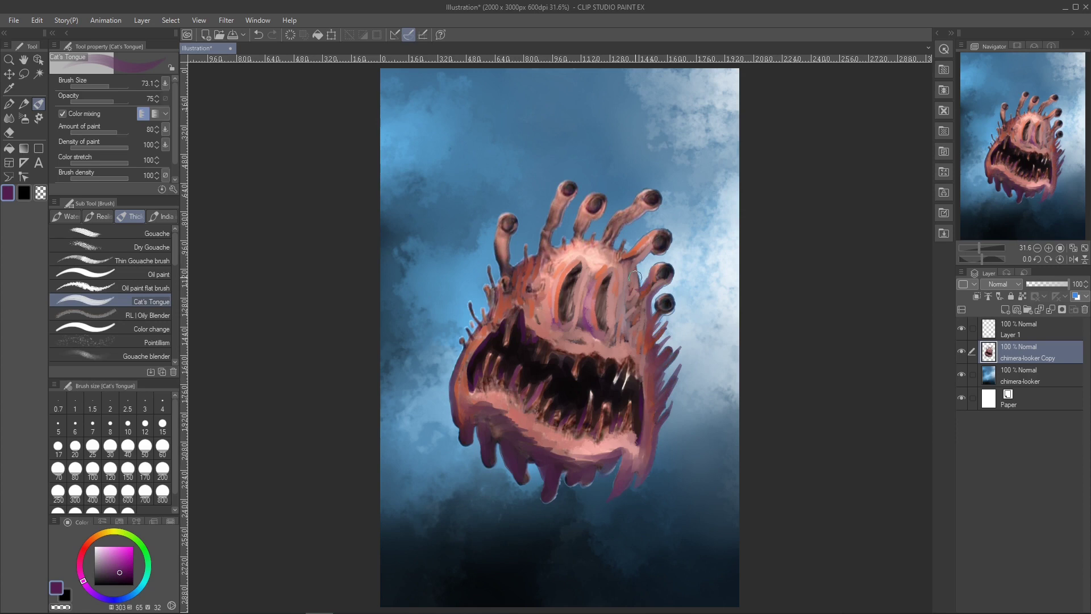
scroll(645, 338, "up", 5)
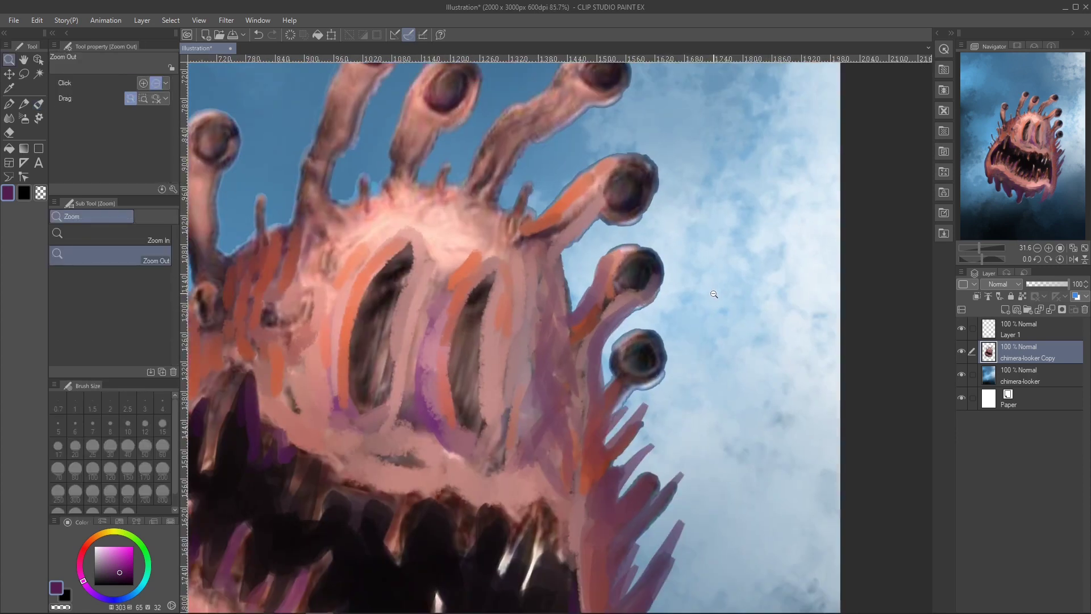
mouse_move(617, 250)
left_mouse_down()
mouse_move(606, 311)
mouse_move(568, 327)
left_mouse_up()
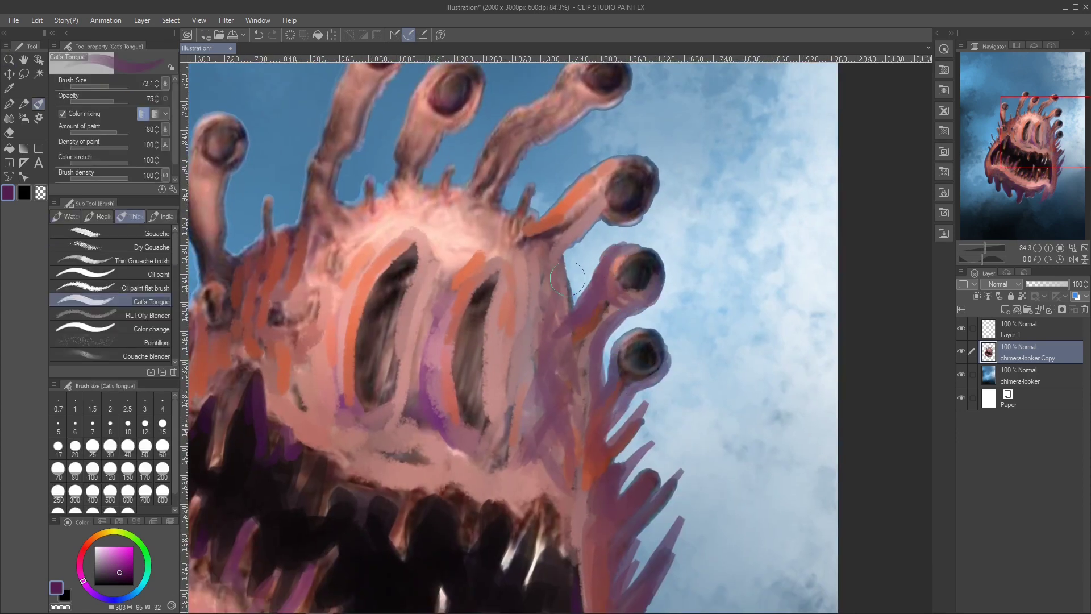
left_click_drag(568, 276, 554, 341)
left_click_drag(455, 255, 418, 461)
scroll(680, 375, "down", 2)
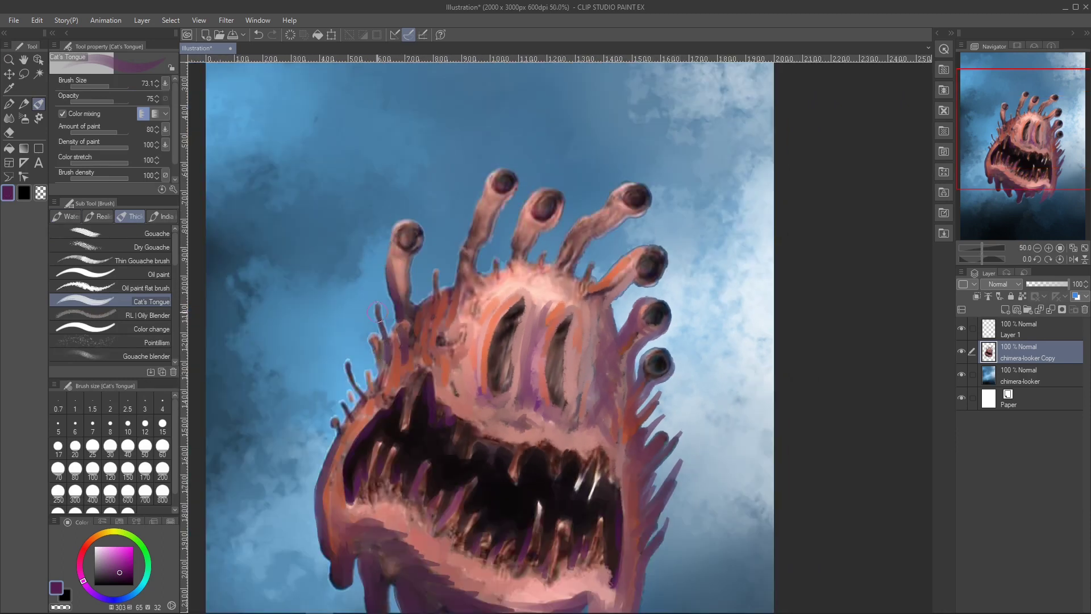
Paint dark purple along the shadow sides of the upper eyestalks and over the spikes on the monster's left side.
left_click_drag(467, 272, 494, 179)
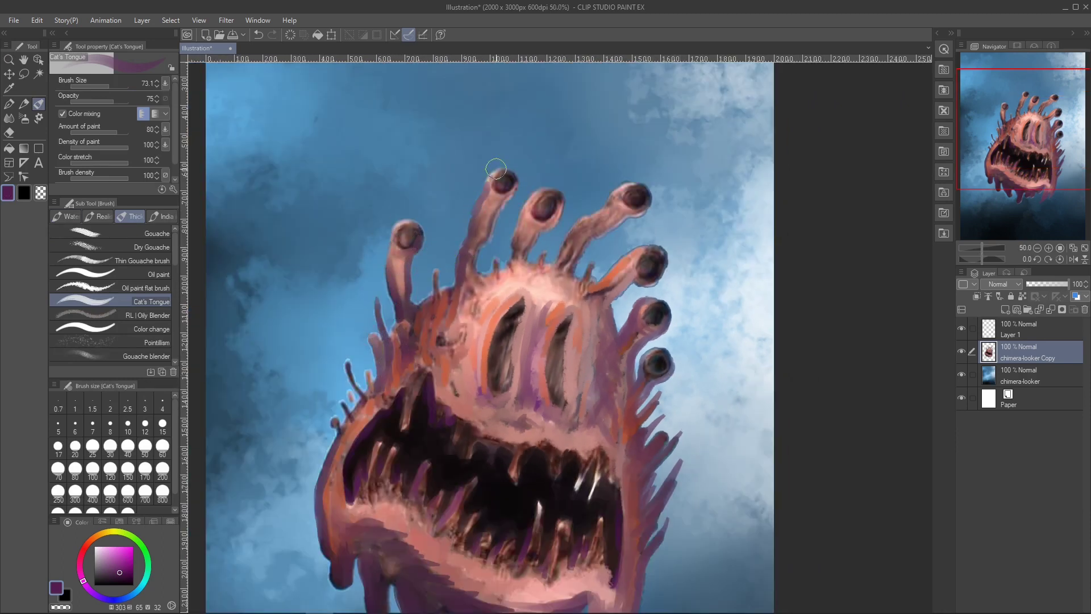
mouse_move(518, 282)
left_mouse_down()
mouse_move(494, 251)
mouse_move(586, 223)
mouse_move(617, 199)
left_mouse_up()
left_click_drag(592, 288, 635, 254)
left_click_drag(594, 258, 577, 276)
Enlarge the Cat's Tongue brush to about 168 and glaze purple over the left jaw, left cheek and forehead.
key("bracketright")
key("bracketright")
key("bracketright")
key("bracketright")
key("bracketright")
mouse_move(385, 402)
left_mouse_down()
mouse_move(354, 475)
mouse_move(383, 518)
mouse_move(418, 483)
left_mouse_up()
mouse_move(449, 346)
left_mouse_down()
mouse_move(463, 278)
mouse_move(443, 386)
left_mouse_up()
left_click_drag(472, 306, 546, 258)
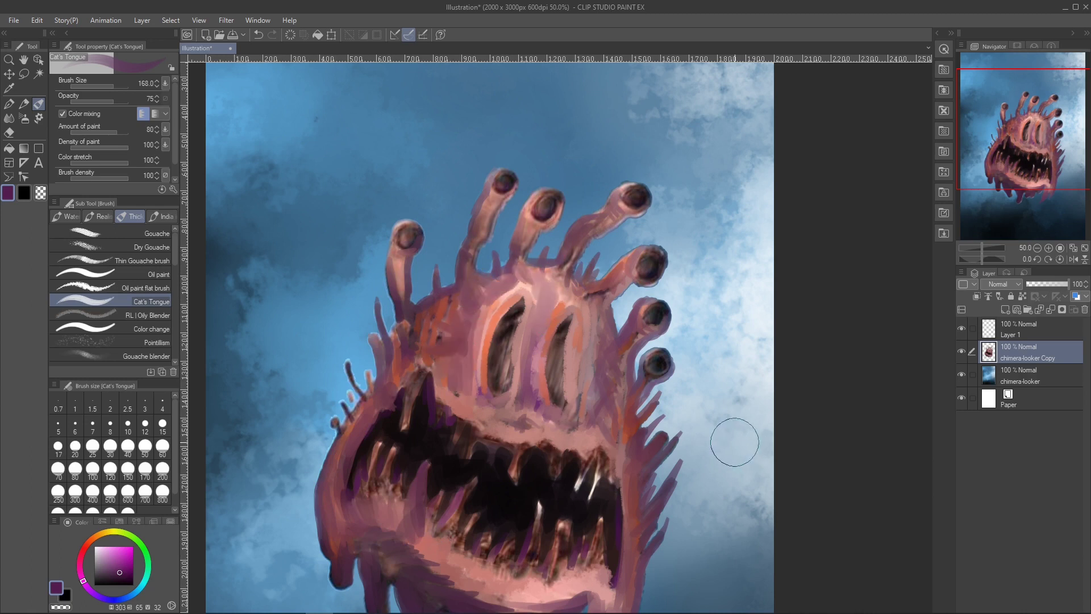
Sample a salmon pink from the leftmost eyestalk and repaint the lit surfaces of all the eyestalks with a brush of about 100.
left_click(405, 264, "alt")
key("bracketleft")
key("bracketleft")
key("bracketleft")
left_click_drag(401, 246, 399, 304)
mouse_move(406, 267)
left_mouse_down()
mouse_move(402, 227)
mouse_move(415, 232)
left_mouse_up()
left_click_drag(496, 177, 478, 267)
left_click_drag(540, 204, 522, 261)
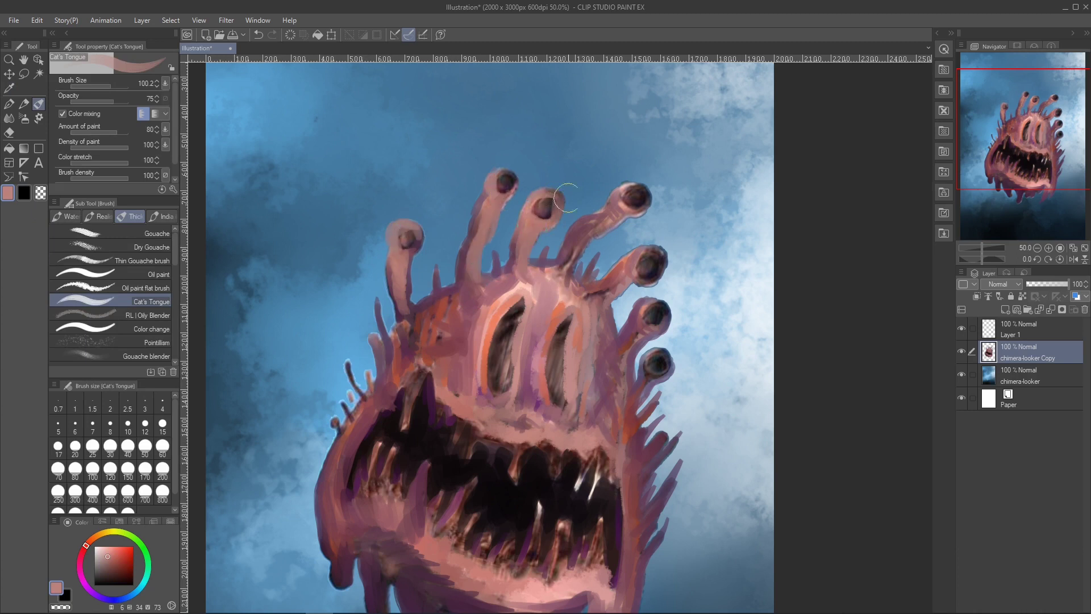
left_click_drag(631, 196, 573, 256)
left_click_drag(622, 284, 636, 274)
left_click_drag(611, 313, 654, 309)
mouse_move(619, 398)
left_mouse_down()
mouse_move(653, 338)
mouse_move(634, 534)
mouse_move(650, 368)
left_mouse_up()
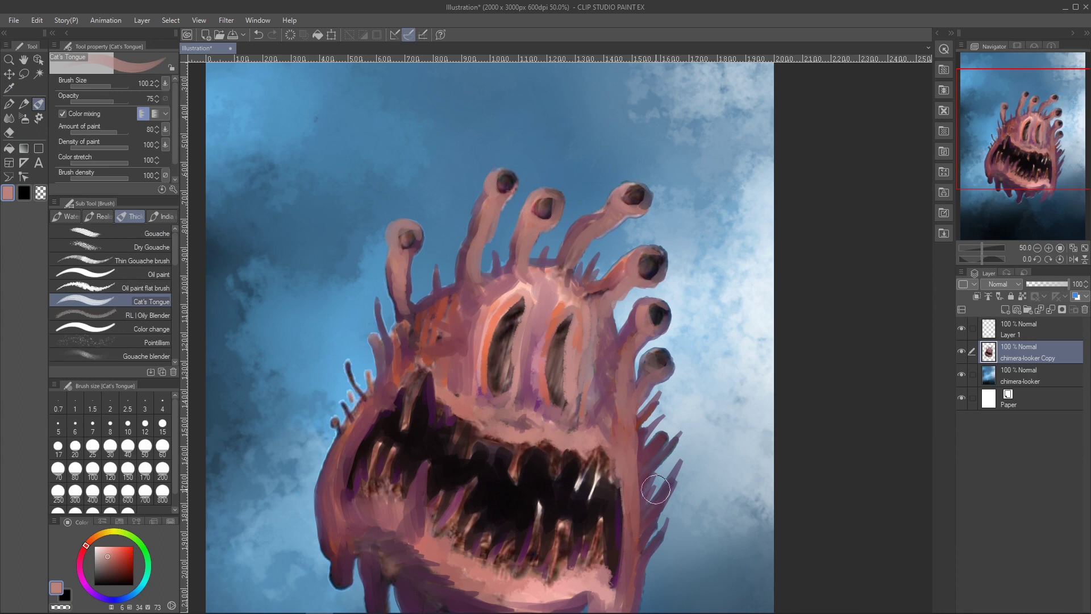
Repaint the upper lip, upper teeth and the skin beside the mouth's right corner with the salmon pink.
mouse_move(417, 361)
left_mouse_down()
mouse_move(440, 403)
mouse_move(483, 437)
mouse_move(546, 455)
mouse_move(590, 452)
mouse_move(595, 483)
left_mouse_up()
left_click_drag(608, 446, 639, 591)
mouse_move(464, 389)
left_mouse_down()
mouse_move(519, 369)
mouse_move(612, 440)
left_mouse_up()
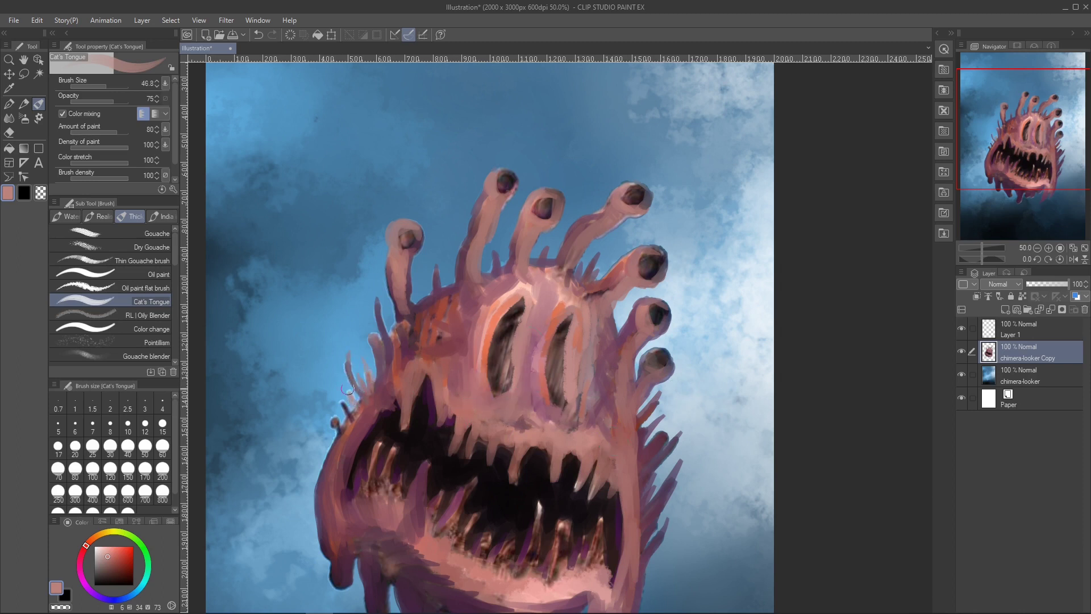
Choose black and darken the insides of both large eye sockets with the Cat's Tongue brush at size 114.3.
left_click(95, 584)
left_click_drag(494, 366, 504, 365)
left_click_drag(510, 324, 496, 384)
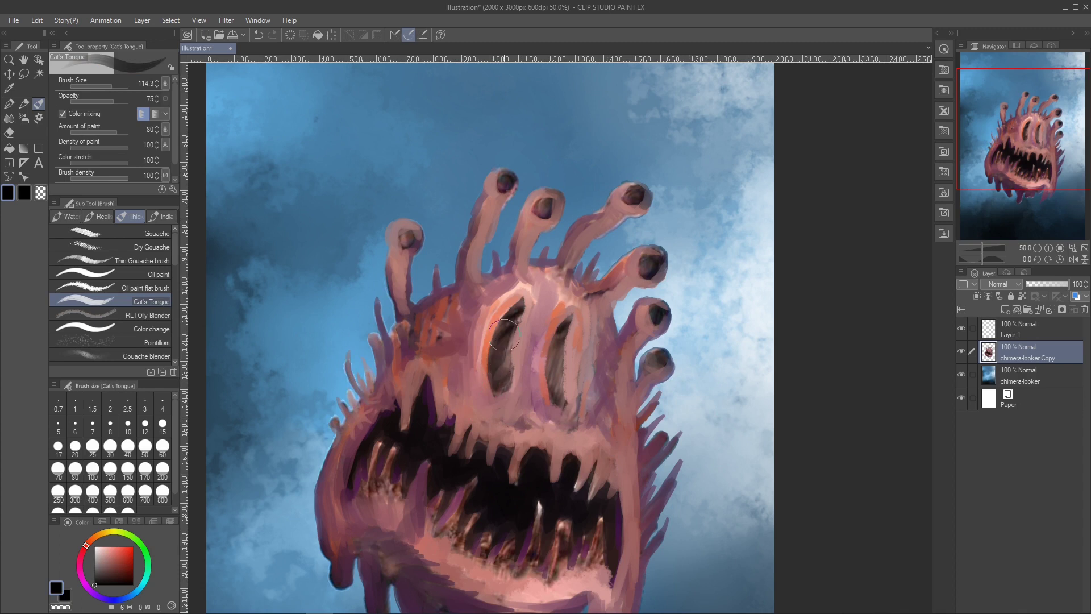
left_click_drag(519, 304, 497, 388)
left_click_drag(500, 324, 492, 385)
mouse_move(563, 321)
left_mouse_down()
mouse_move(559, 400)
mouse_move(554, 351)
mouse_move(503, 355)
left_mouse_up()
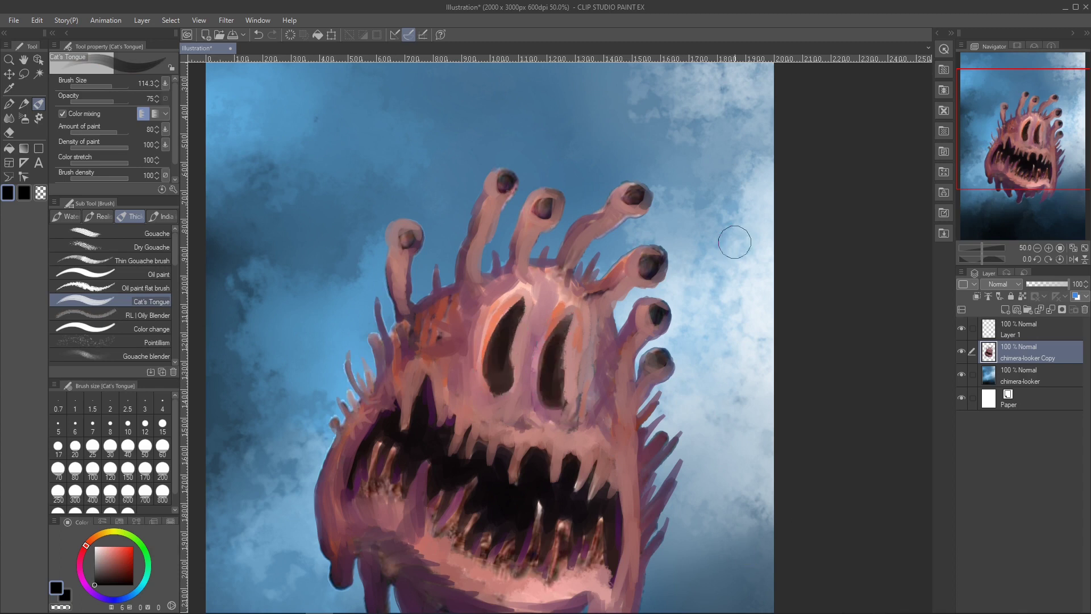
Paint solid round black pupils on the ends of all the eyestalks, using the Oil paint brush.
mouse_move(652, 264)
left_mouse_down()
mouse_move(643, 264)
mouse_move(653, 265)
left_mouse_up()
key("comma")
key("comma")
left_click_drag(653, 313, 657, 318)
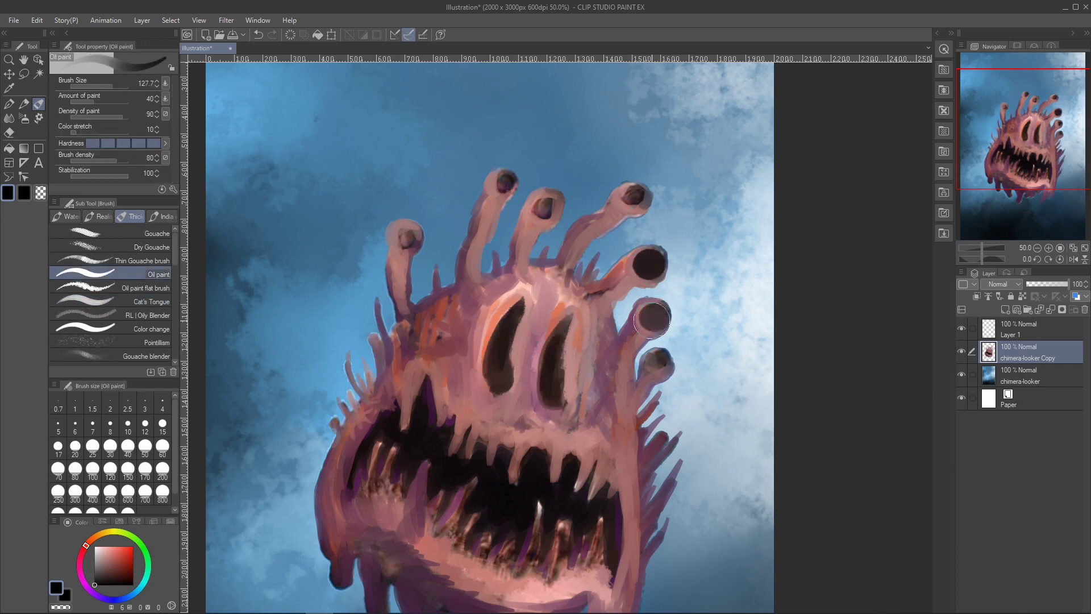
left_click_drag(655, 361, 656, 363)
left_click_drag(631, 194, 634, 198)
left_click_drag(544, 205, 549, 216)
left_click(545, 205)
left_click(504, 182)
left_click(406, 237)
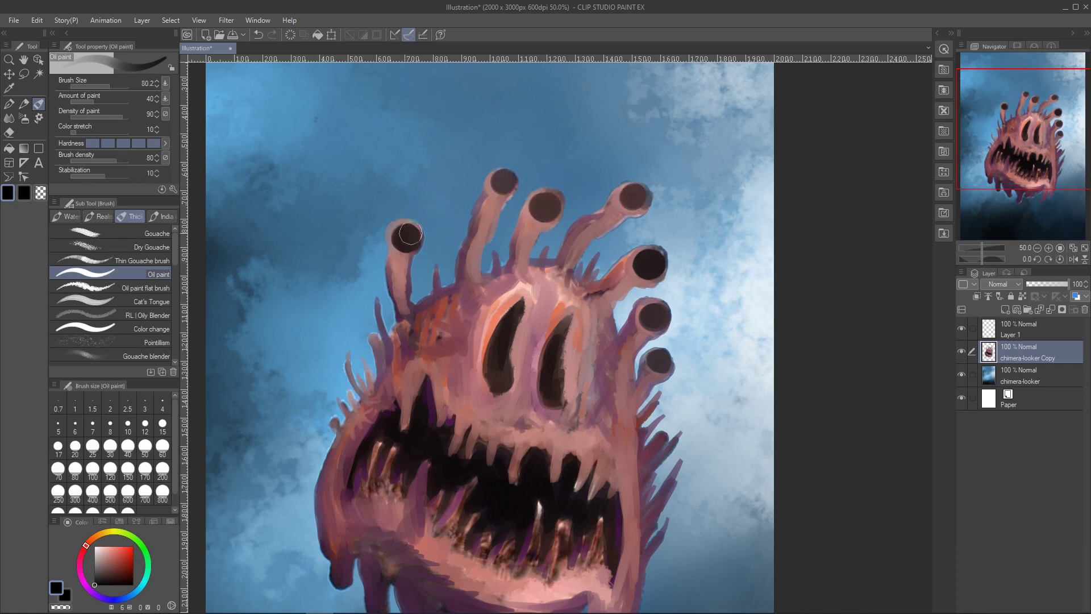
left_click_drag(409, 232, 412, 235)
left_click_drag(503, 176, 506, 178)
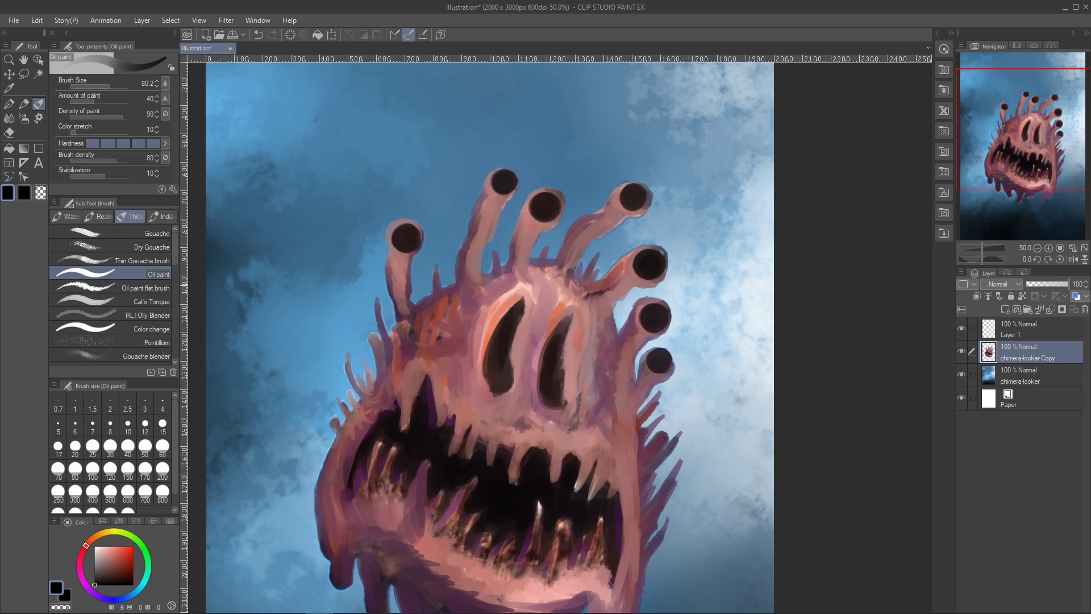
Deepen the shadows around the eye sockets, underside and right side in black with the Cat's Tongue brush at size 55.7.
key("ctrl+0")
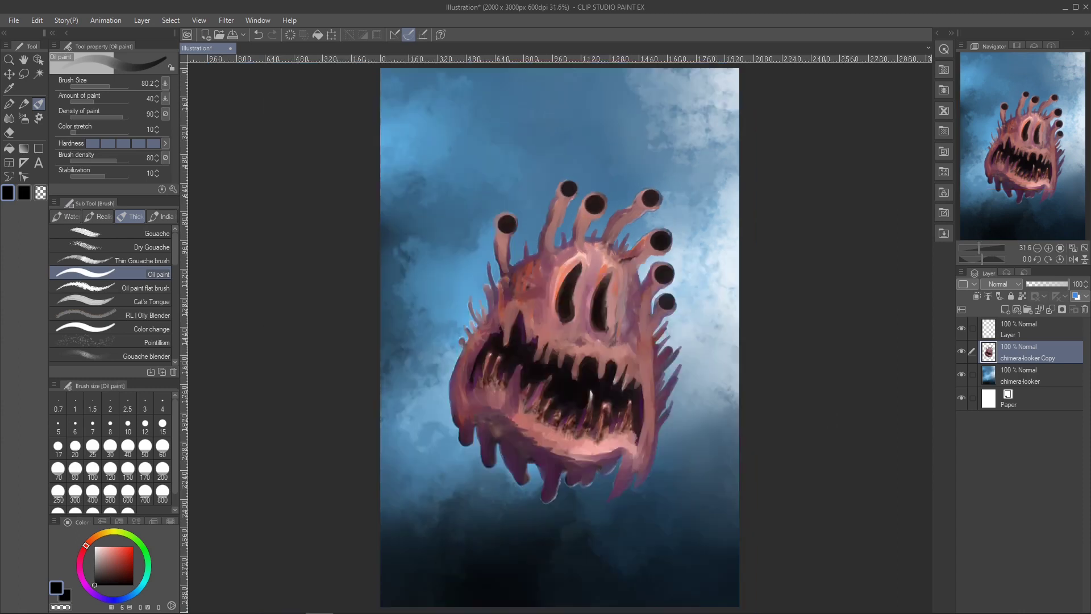
left_click(114, 301)
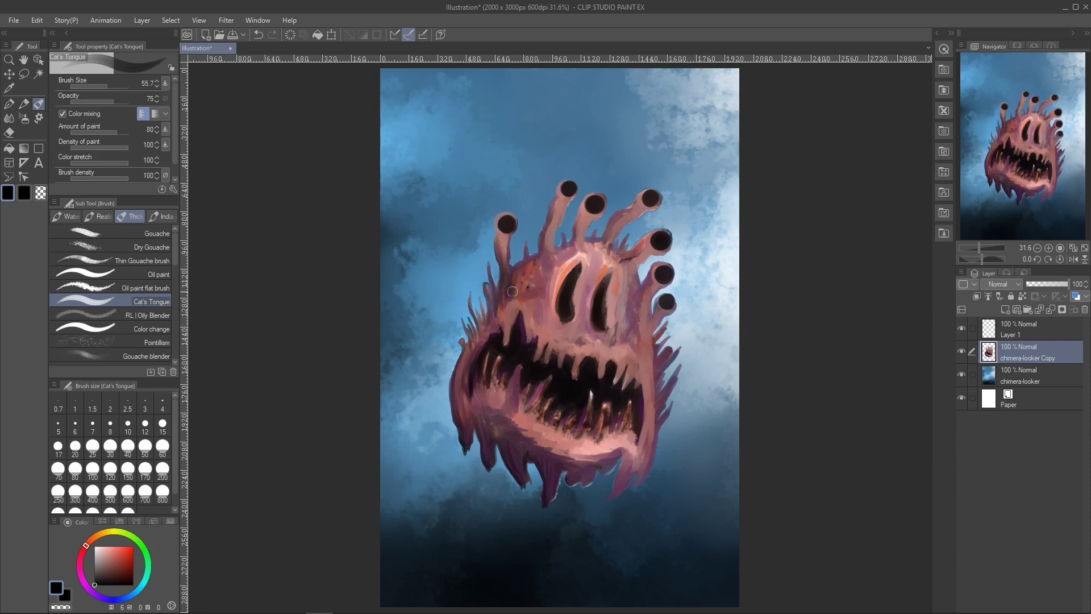
mouse_move(570, 261)
left_mouse_down()
mouse_move(526, 286)
mouse_move(552, 331)
left_mouse_up()
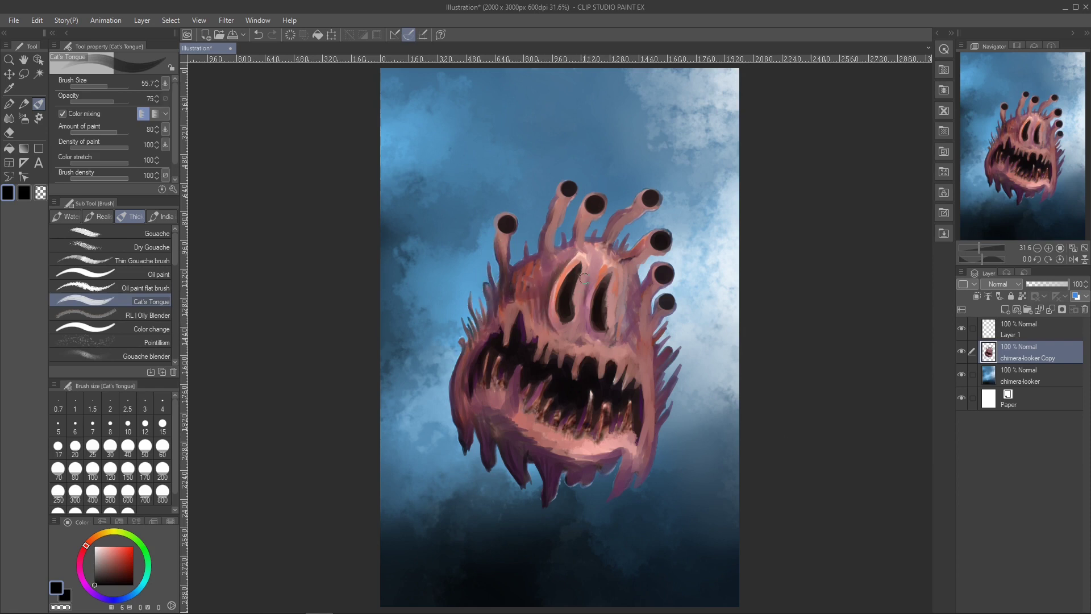
left_click_drag(584, 279, 591, 263)
mouse_move(581, 470)
left_mouse_down()
mouse_move(630, 455)
mouse_move(599, 463)
left_mouse_up()
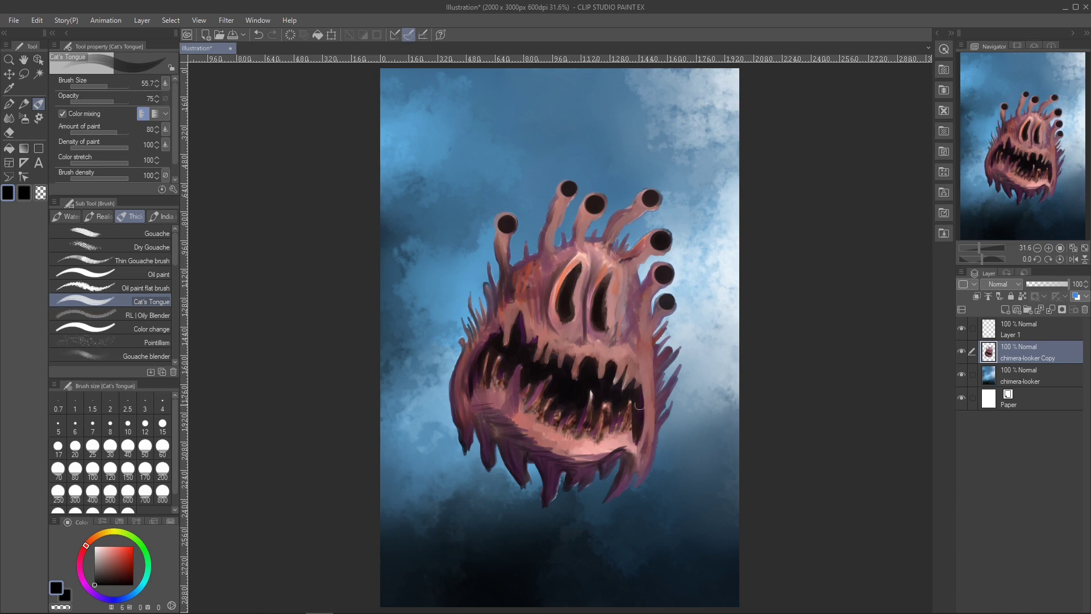
mouse_move(659, 394)
left_mouse_down()
mouse_move(670, 352)
mouse_move(653, 367)
left_mouse_up()
Enlarge the brush to 66.9 and add dark shading along the eyestalks and the monster's upper left side.
key("bracketright")
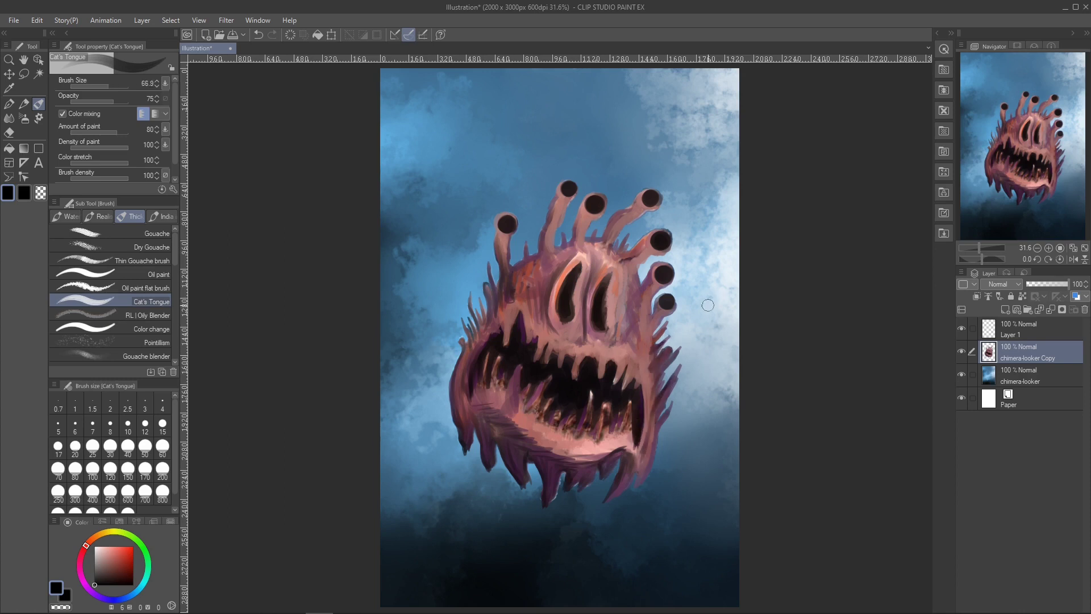
mouse_move(650, 271)
left_mouse_down()
mouse_move(626, 327)
mouse_move(646, 320)
mouse_move(629, 273)
mouse_move(646, 241)
mouse_move(625, 256)
mouse_move(609, 245)
mouse_move(615, 217)
mouse_move(646, 196)
left_mouse_up()
left_click_drag(579, 208, 578, 237)
left_click_drag(552, 204, 544, 248)
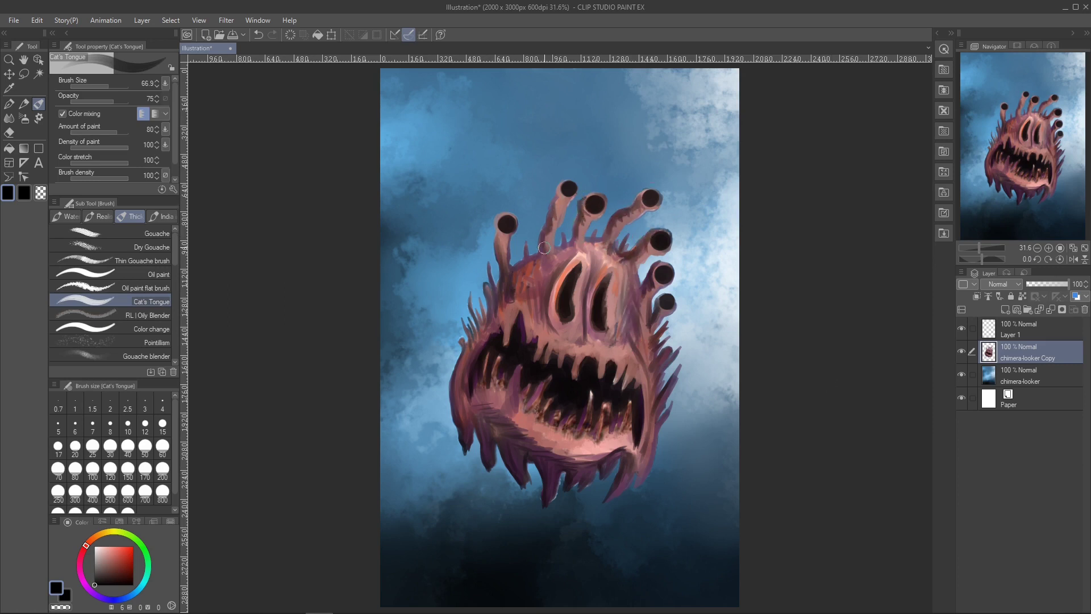
mouse_move(499, 216)
left_mouse_down()
mouse_move(500, 250)
mouse_move(519, 233)
mouse_move(529, 282)
mouse_move(568, 282)
mouse_move(551, 265)
mouse_move(558, 250)
mouse_move(503, 307)
left_mouse_up()
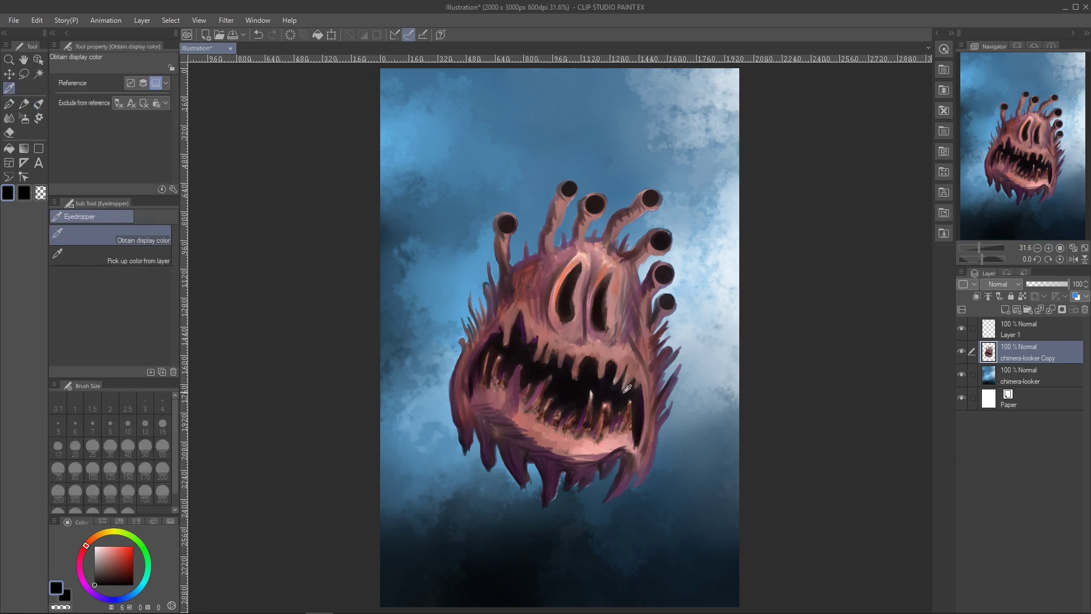
Sample a red from the monster's skin and repaint the lower teeth and the inner edge of the lower lip.
left_click(526, 271, "alt")
mouse_move(589, 405)
left_mouse_down()
mouse_move(603, 429)
mouse_move(608, 410)
mouse_move(629, 415)
mouse_move(576, 426)
mouse_move(602, 442)
mouse_move(630, 381)
mouse_move(557, 425)
mouse_move(536, 403)
mouse_move(535, 421)
mouse_move(492, 388)
left_mouse_up()
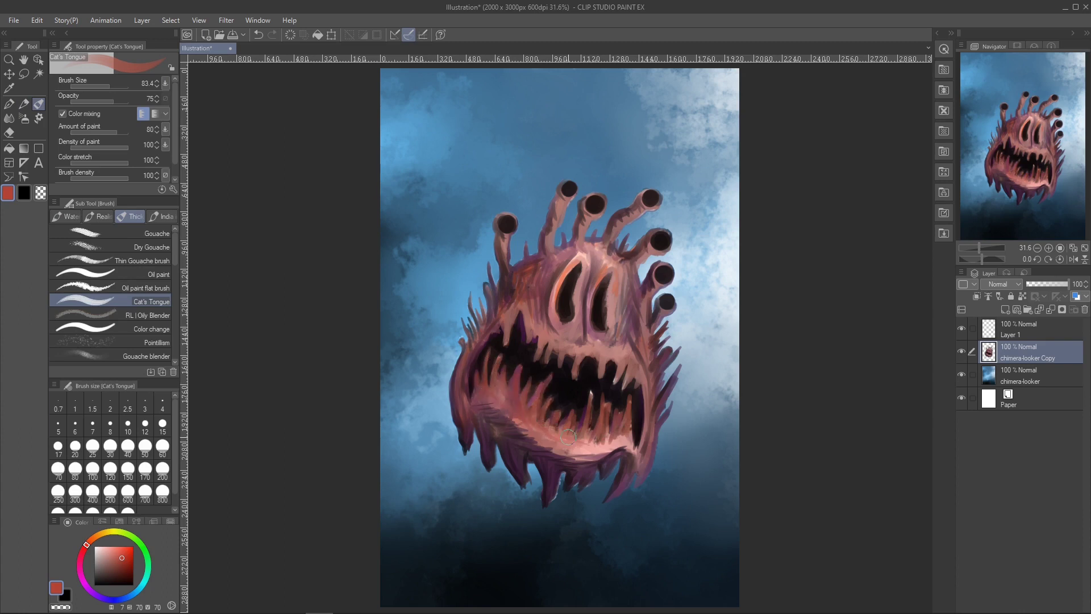
left_click_drag(568, 437, 636, 453)
Set a light pink at saturation 38, value 100 and paint highlights up the right side of the face and around the eye sockets.
left_click_drag(118, 554, 109, 546)
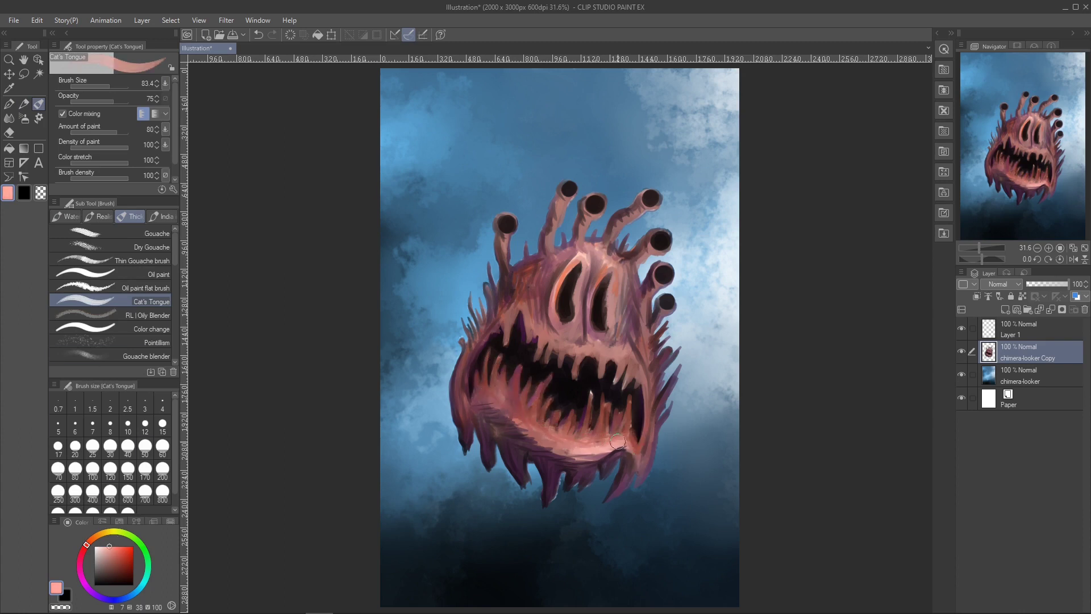
mouse_move(631, 443)
left_mouse_down()
mouse_move(631, 397)
mouse_move(585, 429)
mouse_move(548, 397)
mouse_move(526, 419)
left_mouse_up()
key("ctrl+z")
mouse_move(637, 445)
left_mouse_down()
mouse_move(659, 378)
mouse_move(639, 332)
mouse_move(662, 311)
left_mouse_up()
mouse_move(657, 376)
left_mouse_down()
mouse_move(654, 338)
mouse_move(580, 253)
mouse_move(614, 278)
left_mouse_up()
Choose white and paint thin highlights on the right-hand teeth and rim light along the hanging drips with a size 29 brush.
left_click(95, 545)
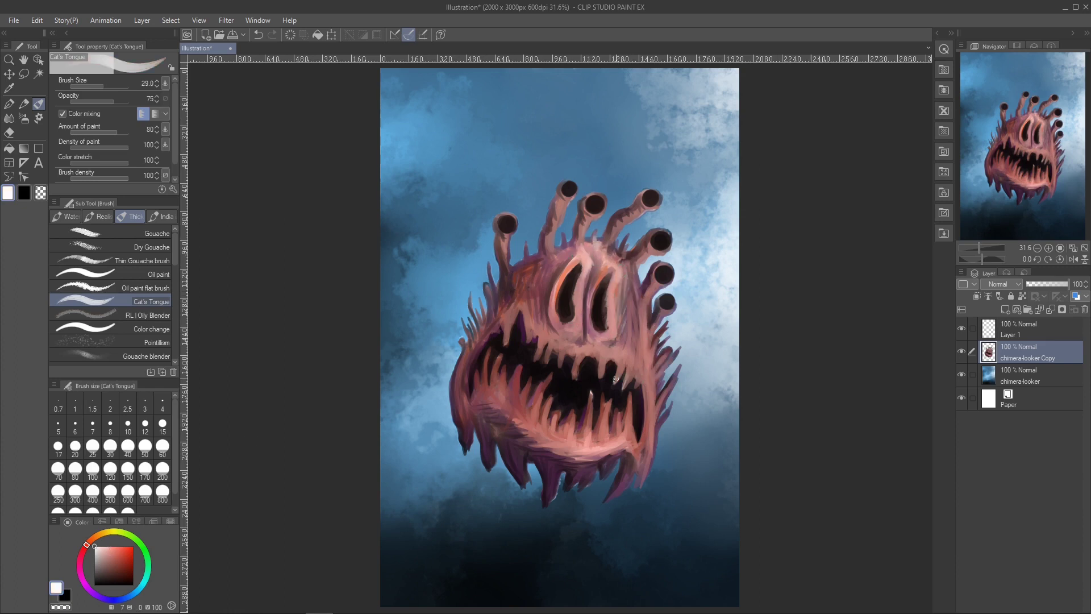
left_click_drag(625, 445, 656, 422)
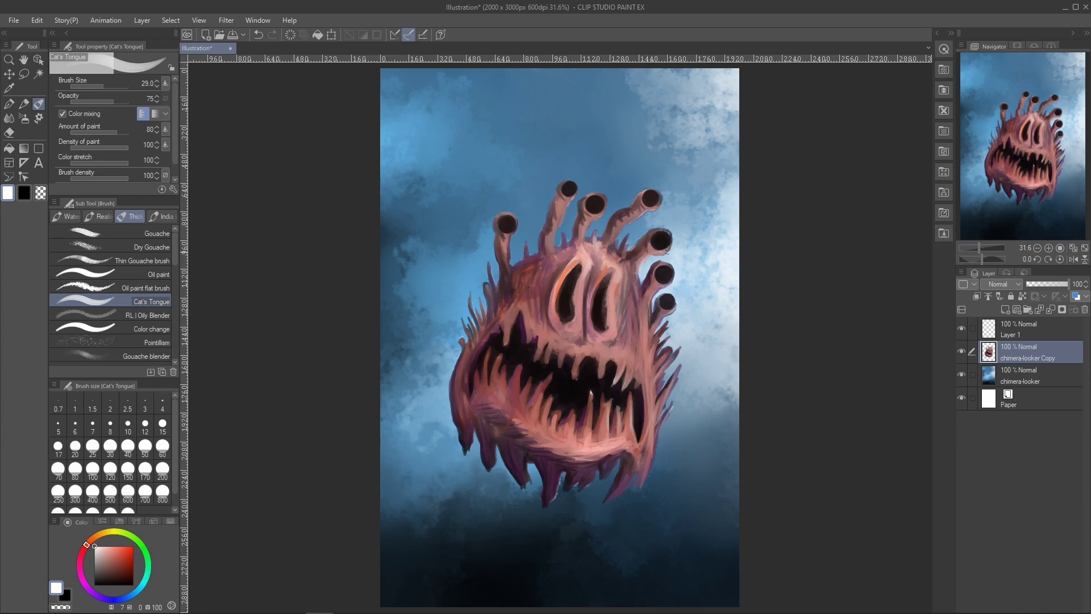
scroll(597, 494, "up", 4)
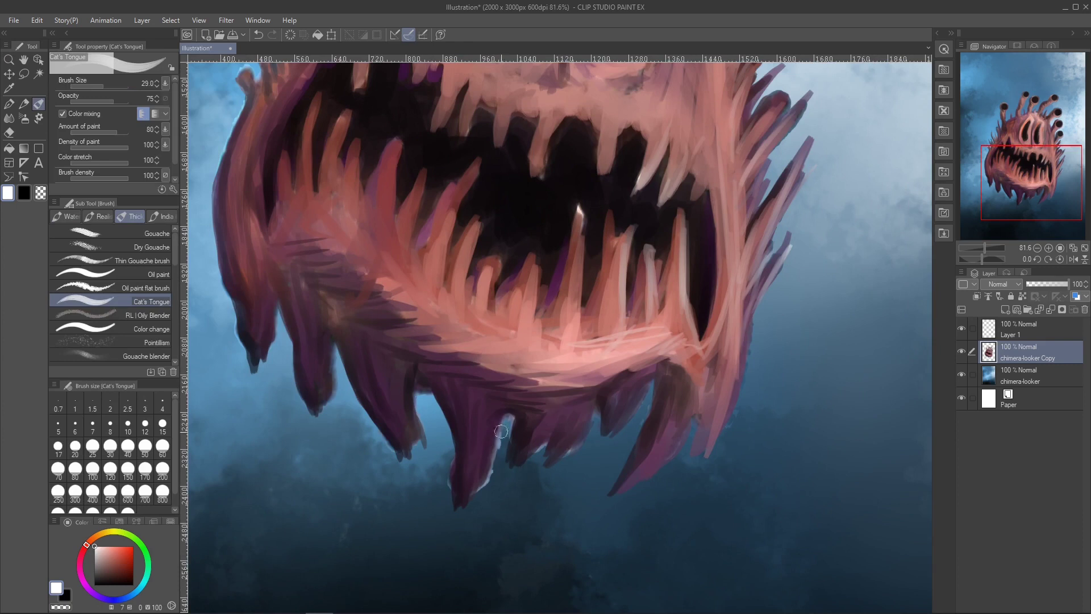
left_click_drag(500, 431, 488, 480)
left_click_drag(480, 471, 457, 523)
left_click_drag(551, 431, 514, 483)
left_click_drag(595, 405, 544, 479)
mouse_move(656, 377)
left_mouse_down()
mouse_move(619, 416)
mouse_move(636, 440)
left_mouse_up()
left_click_drag(698, 418, 621, 490)
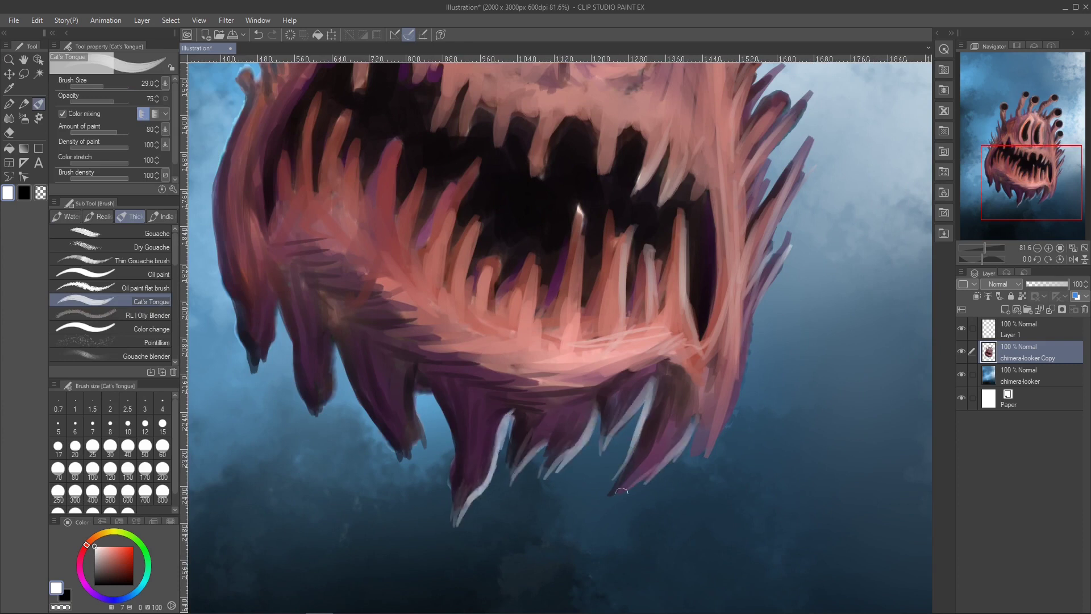
Paint white rim light along the right edge, right spikes, right mouth corner and a lower tooth.
left_click_drag(752, 324, 692, 476)
left_click_drag(792, 221, 749, 348)
left_click_drag(814, 138, 744, 301)
left_click_drag(737, 223, 700, 368)
left_click_drag(736, 113, 709, 262)
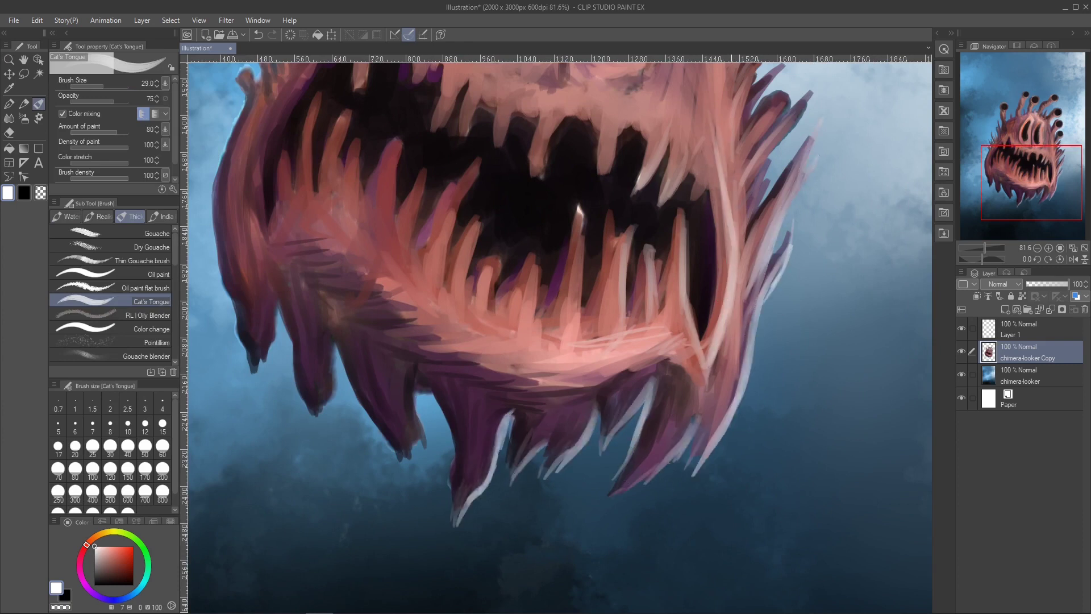
mouse_move(627, 257)
left_mouse_down()
mouse_move(620, 331)
mouse_move(685, 340)
left_mouse_up()
Enlarge the brush to 86.6 and brush white highlights along the lower lip and the lower right side of the jaw.
key("bracketright")
left_click_drag(636, 355, 703, 375)
left_click_drag(737, 307, 715, 409)
left_click_drag(754, 259, 727, 366)
left_click_drag(602, 347, 423, 298)
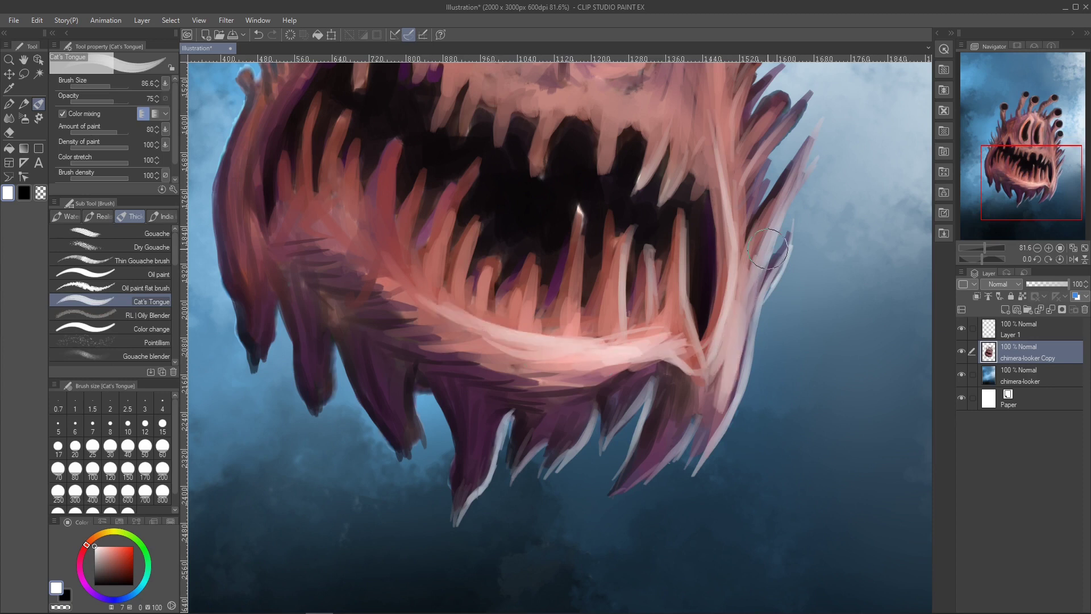
Brush white highlights across the skin above the mouth and on the left part of the lower jaw.
key("ctrl+0")
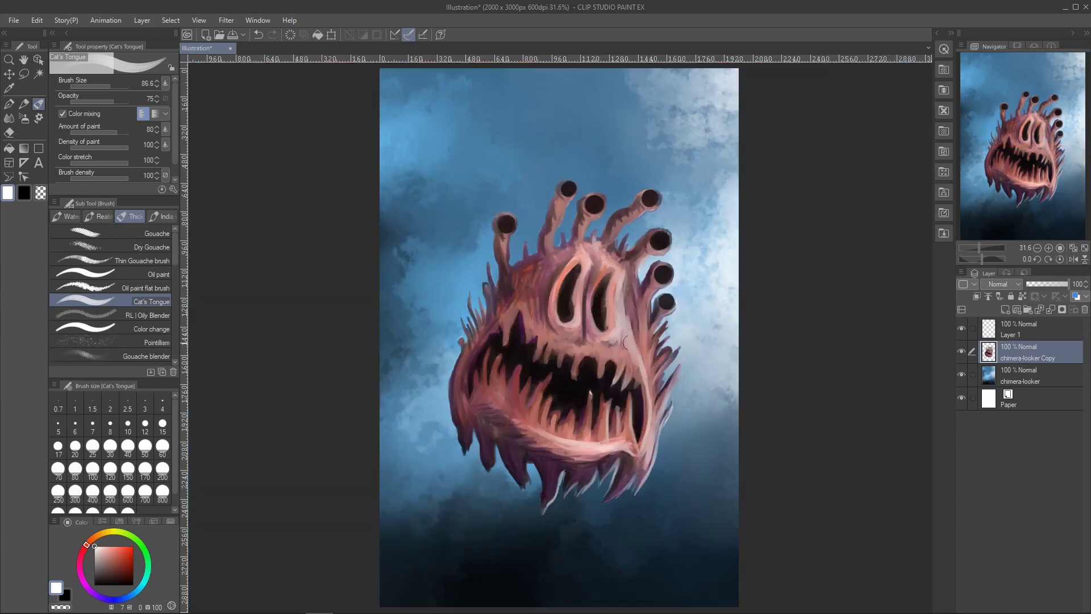
left_click_drag(625, 342, 636, 369)
mouse_move(624, 351)
left_mouse_down()
mouse_move(562, 344)
mouse_move(526, 302)
left_mouse_up()
left_click_drag(537, 433, 499, 405)
left_click_drag(520, 419, 482, 394)
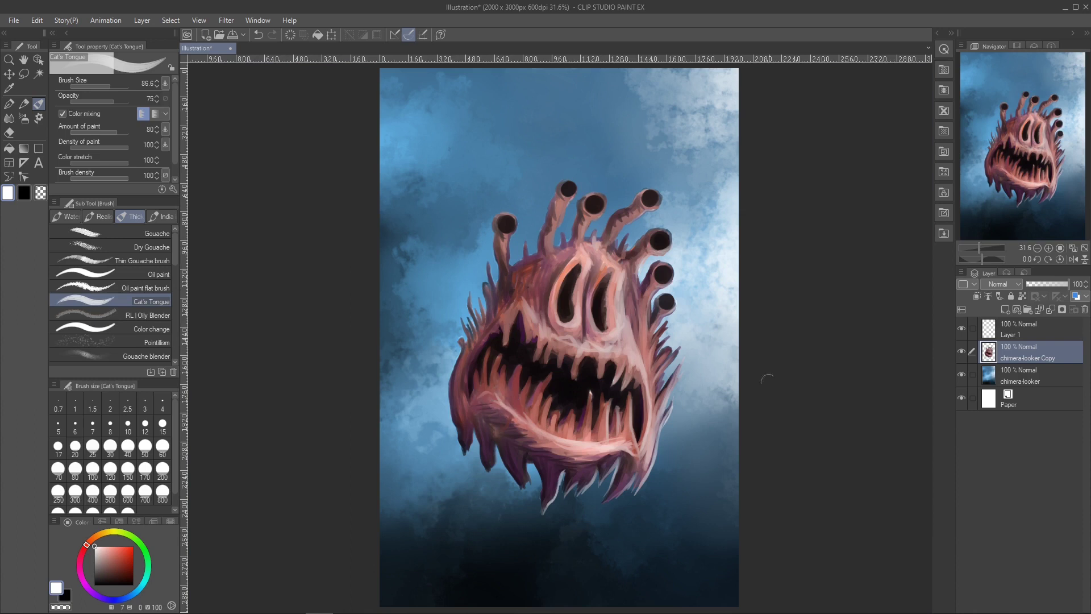
Brush white highlights up the right side of the face and along the eyestalks.
mouse_move(654, 375)
left_mouse_down()
mouse_move(639, 287)
mouse_move(648, 242)
left_mouse_up()
left_click_drag(631, 338, 636, 211)
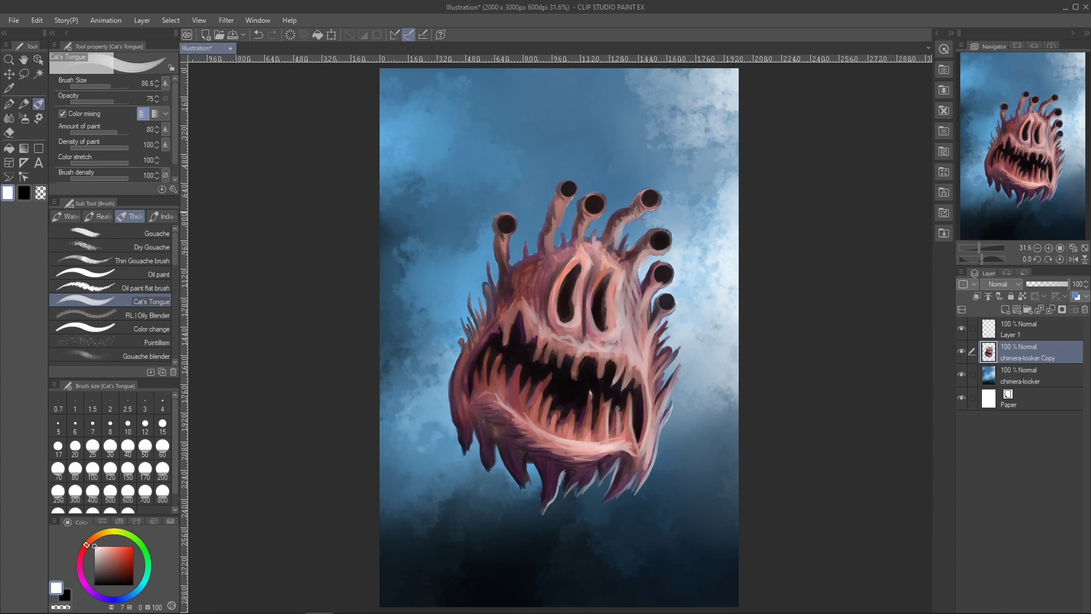
left_click_drag(619, 268, 639, 215)
left_click_drag(588, 243, 591, 222)
left_click_drag(559, 253, 556, 222)
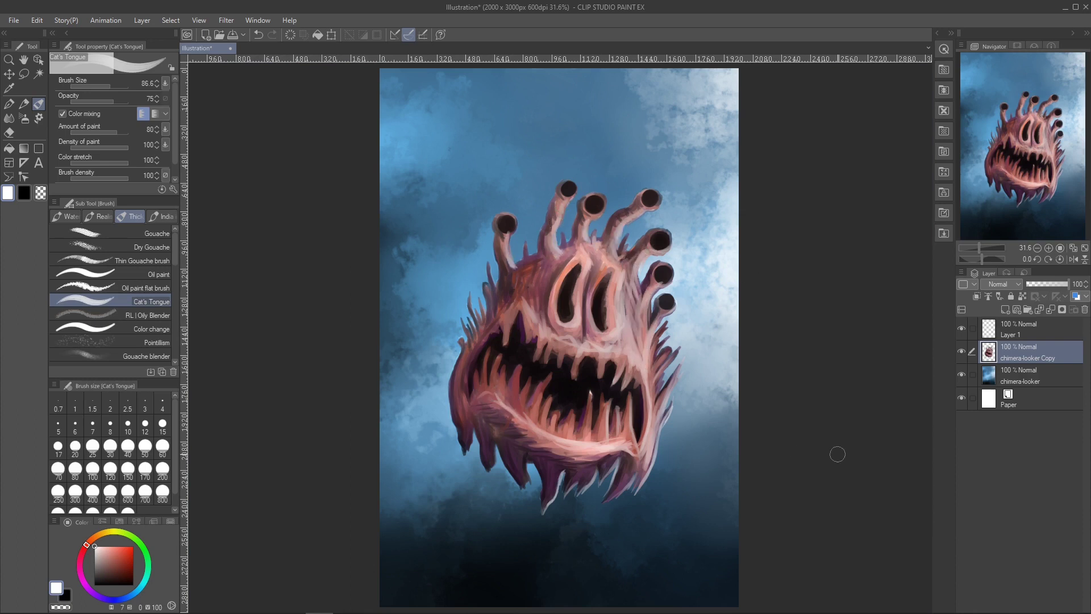
Sample a dark reddish brown and repaint the tips and edges of the right-hand teeth, covering the white glint on the central tooth.
left_click_drag(611, 370, 665, 370)
left_click(560, 446, "alt")
left_click_drag(560, 446, 543, 446)
left_click_drag(549, 432, 551, 446)
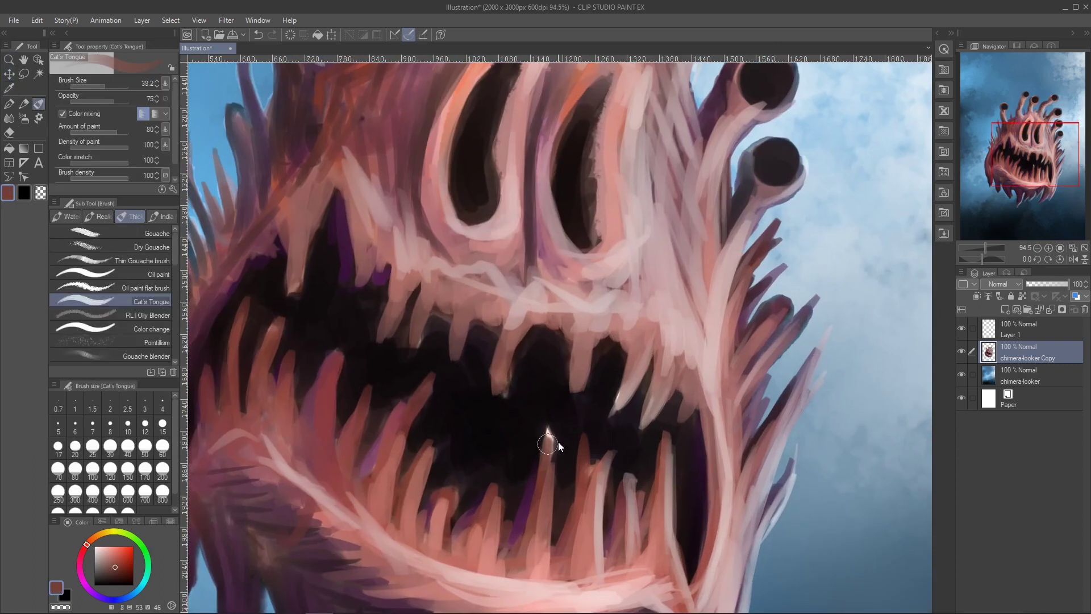
left_click_drag(550, 408, 548, 465)
left_click_drag(581, 374, 576, 410)
mouse_move(630, 366)
left_mouse_down()
mouse_move(608, 421)
mouse_move(636, 441)
left_mouse_up()
left_click_drag(581, 463, 585, 430)
left_click_drag(598, 471, 618, 439)
left_click_drag(627, 506, 630, 467)
left_click_drag(656, 480, 665, 433)
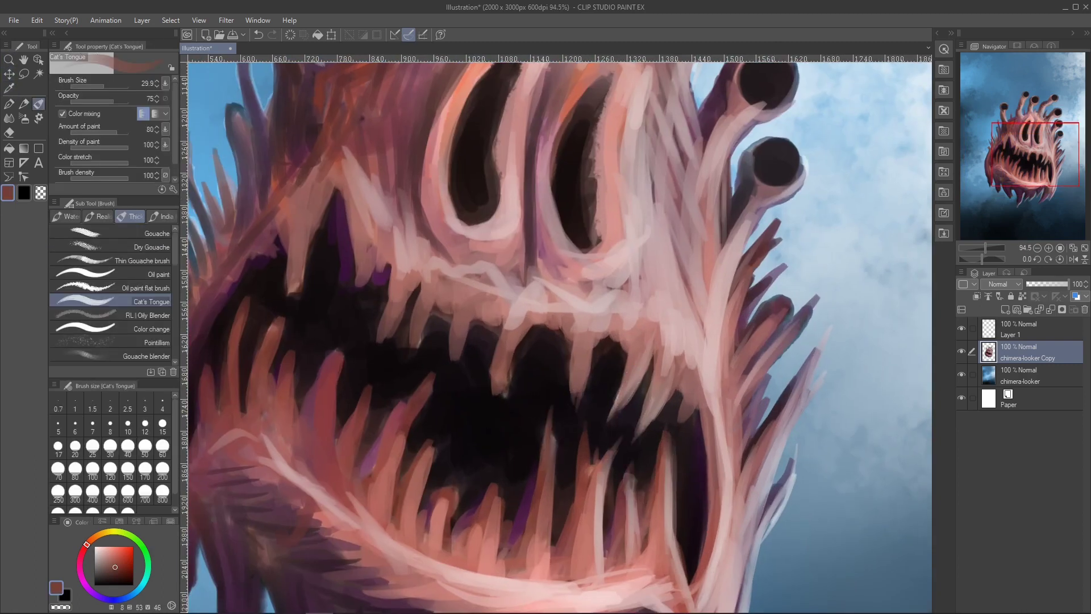
Brush the dark reddish brown over the lower teeth and the roots of the upper teeth, working toward the mouth's left corner.
left_click_drag(489, 501, 499, 472)
left_click_drag(400, 405, 406, 381)
mouse_move(465, 325)
left_mouse_down()
mouse_move(457, 371)
mouse_move(498, 401)
left_mouse_up()
left_click_drag(531, 327, 512, 379)
left_click_drag(562, 331, 571, 401)
left_click_drag(545, 328, 538, 369)
left_click_drag(434, 306, 429, 338)
left_click_drag(380, 270, 386, 307)
left_click_drag(392, 324, 382, 353)
left_click_drag(358, 273, 358, 305)
mouse_move(334, 227)
left_mouse_down()
mouse_move(332, 287)
mouse_move(304, 309)
left_mouse_up()
left_click_drag(284, 233, 273, 296)
left_click_drag(297, 281, 295, 318)
key("ctrl+0")
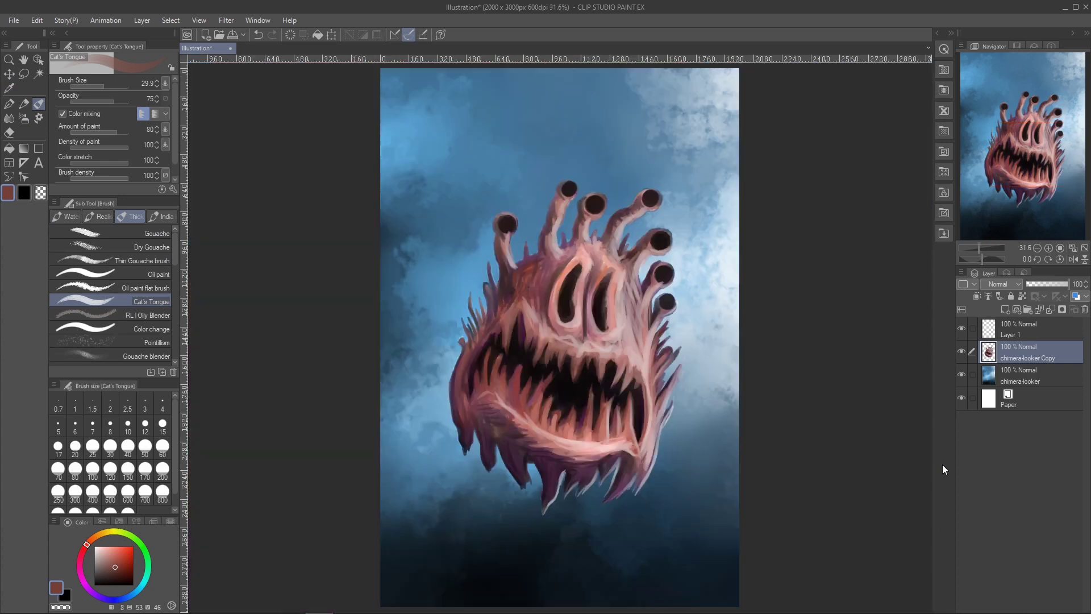
Sample the background blue and paint blue reflections with black pupils on the three right-hand stalk eyes.
left_click(518, 182, "alt")
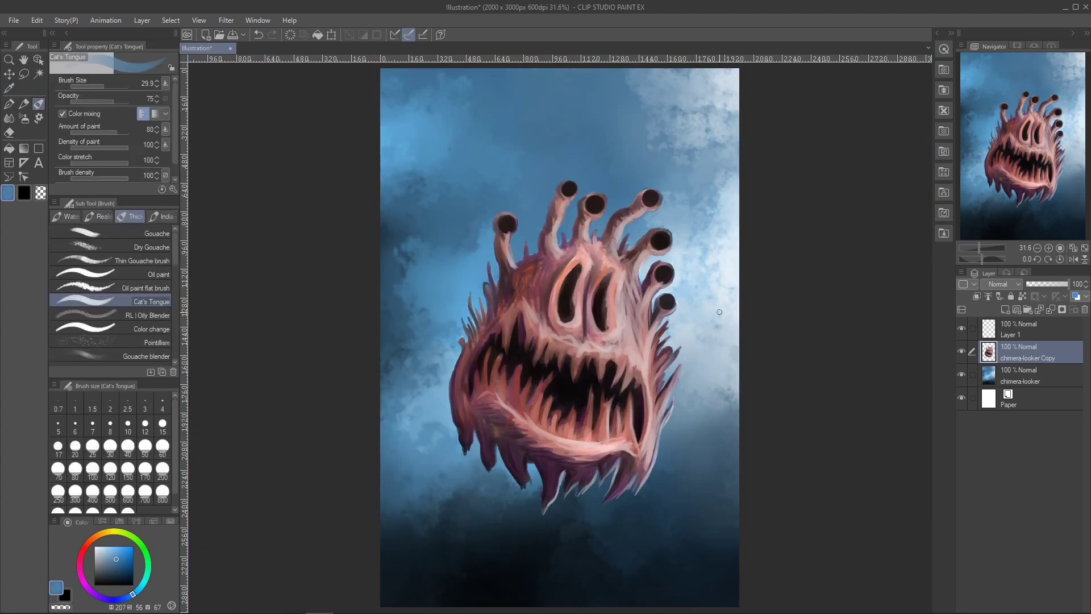
left_click_drag(689, 304, 755, 303)
mouse_move(571, 301)
left_mouse_down("ctrl+alt")
mouse_move(590, 273)
mouse_move(574, 304)
mouse_move(563, 278)
left_mouse_up("ctrl+alt")
key("ctrl+z")
mouse_move(591, 267)
left_mouse_down()
mouse_move(582, 302)
mouse_move(590, 259)
left_mouse_up()
key("x")
mouse_move(530, 157)
left_mouse_down()
mouse_move(541, 119)
mouse_move(550, 152)
left_mouse_up()
left_click_drag(554, 120, 560, 165, "ctrl+alt")
key("c")
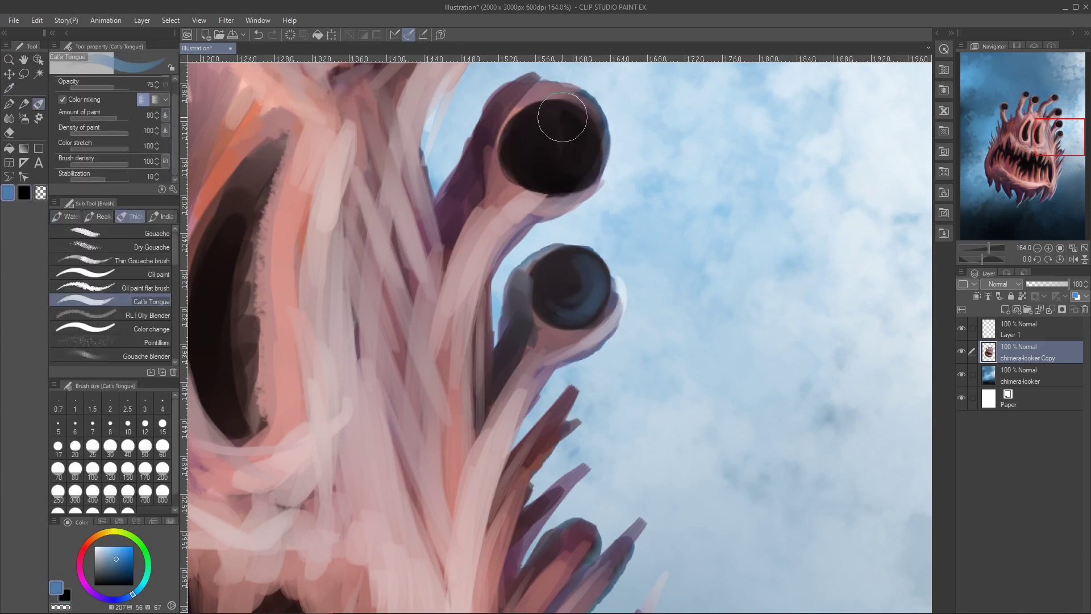
left_click_drag(555, 121, 554, 101)
scroll(705, 517, "down", 5)
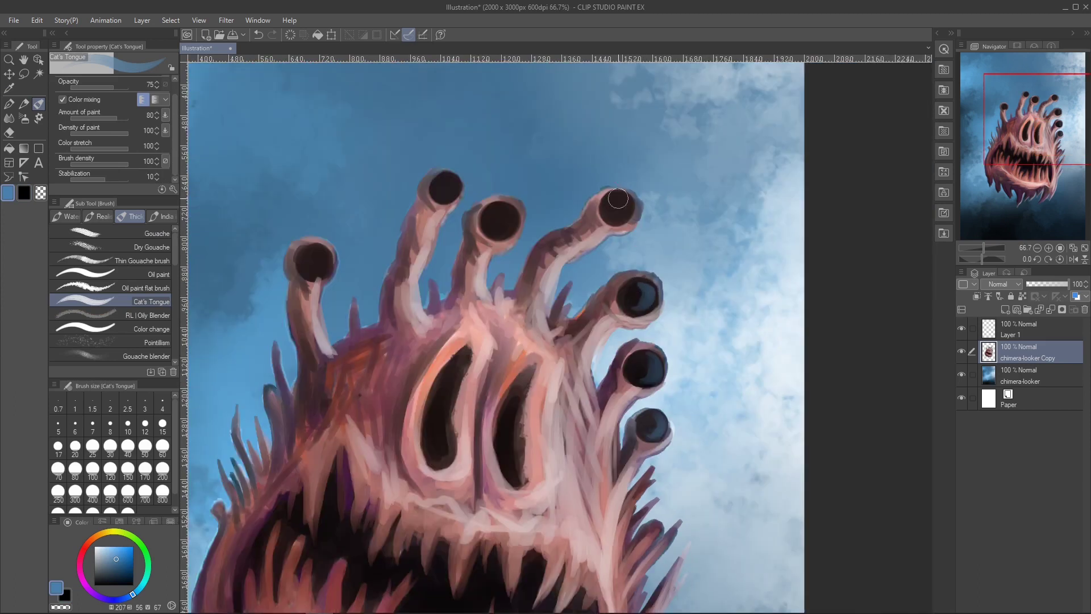
Paint blue reflections on the remaining upper and left stalk eyes, reshaping their pupils with black.
left_click_drag(452, 174, 453, 194)
key("ctrl+z")
mouse_move(316, 252)
left_mouse_down()
mouse_move(327, 258)
mouse_move(321, 270)
mouse_move(302, 256)
left_mouse_up()
key("x")
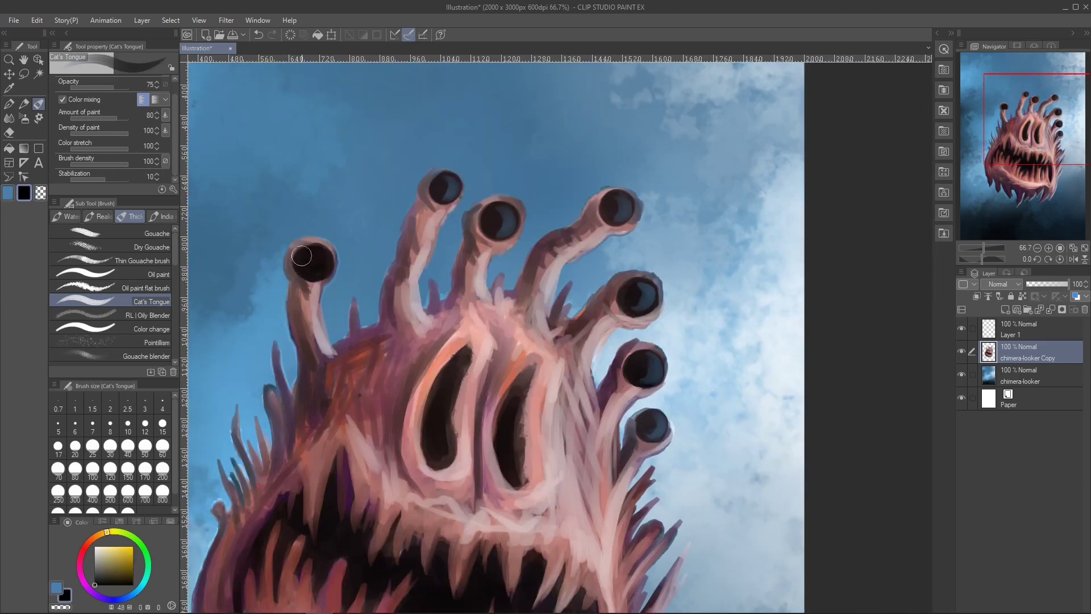
left_click_drag(437, 179, 436, 198)
key("c")
left_click_drag(310, 256, 313, 268)
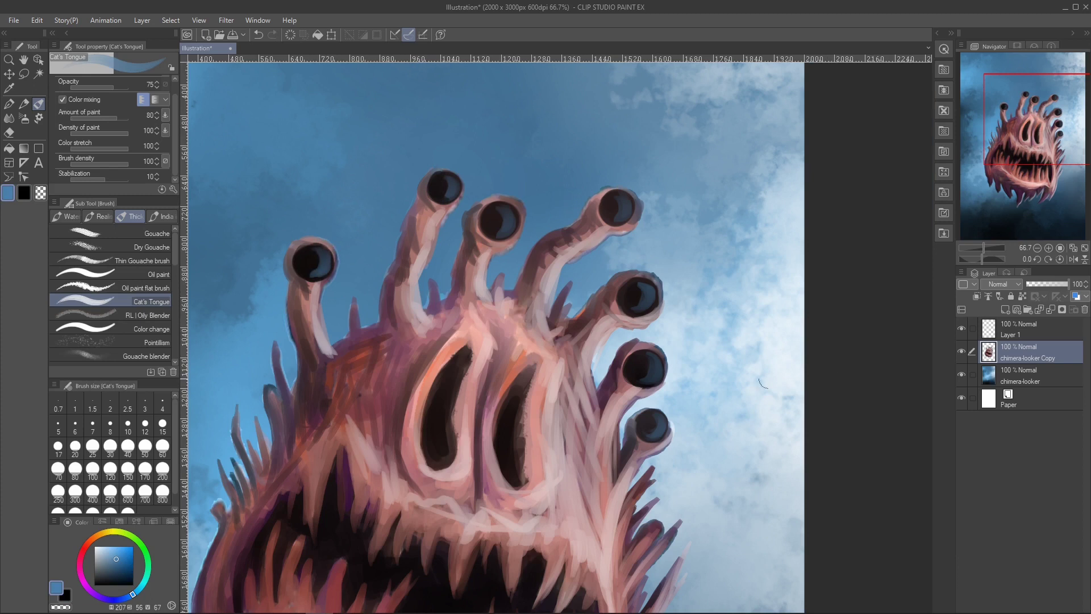
Set the color to white and brush rim light along the edges of the spikes hanging under the jaw.
left_click(94, 546)
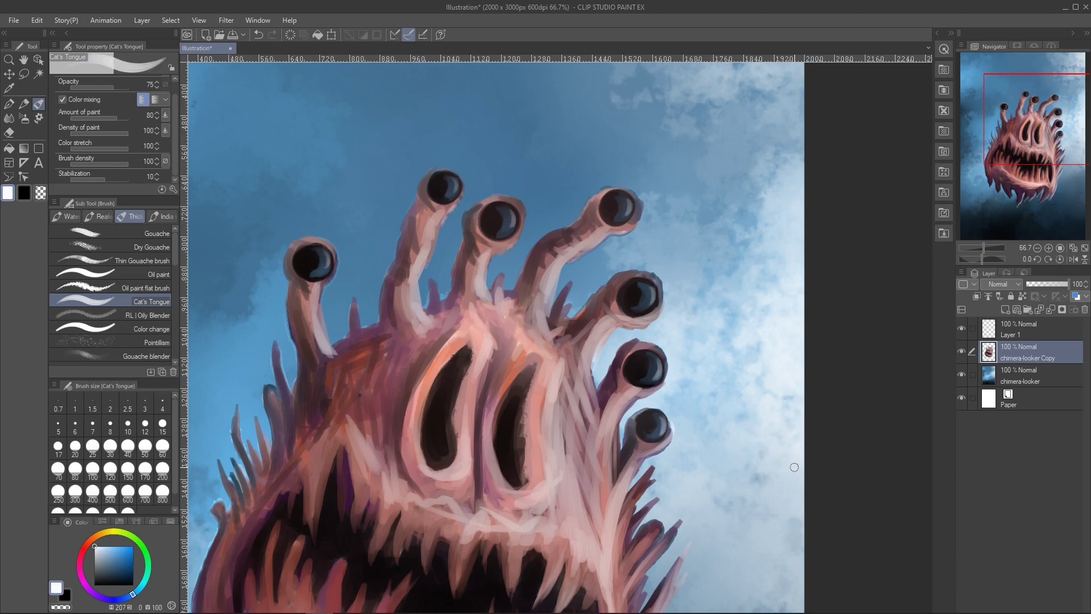
key("ctrl+0")
left_click_drag(542, 492, 625, 492)
mouse_move(477, 340)
left_mouse_down()
mouse_move(489, 443)
mouse_move(504, 406)
left_mouse_up()
left_click_drag(325, 267, 296, 393)
mouse_move(319, 247)
left_mouse_down()
mouse_move(298, 414)
mouse_move(335, 304)
left_mouse_up()
left_click_drag(226, 200, 203, 330)
left_click_drag(233, 213, 249, 260)
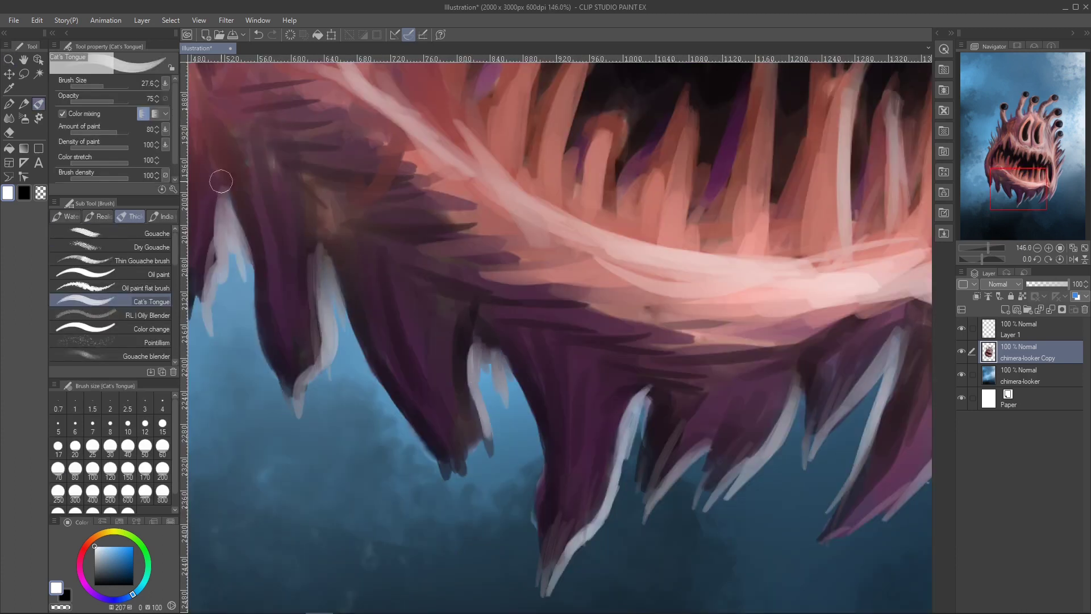
Switch to black, enlarge the brush to 37.3, and darken the leftmost eyestalk, the left-hand spikes and the head's left edge.
key("ctrl+0")
key("x")
left_click_drag(534, 316, 553, 336)
key("]")
left_click_drag(448, 165, 457, 228)
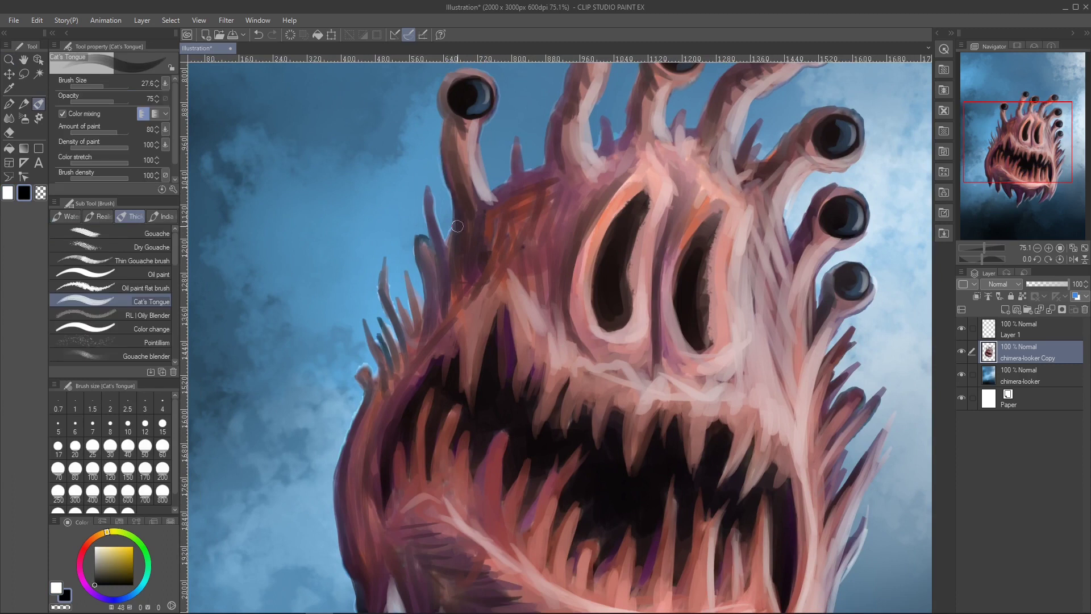
left_click_drag(448, 185, 446, 91)
left_click_drag(452, 130, 453, 181)
mouse_move(461, 218)
left_mouse_down()
mouse_move(441, 283)
mouse_move(447, 301)
left_mouse_up()
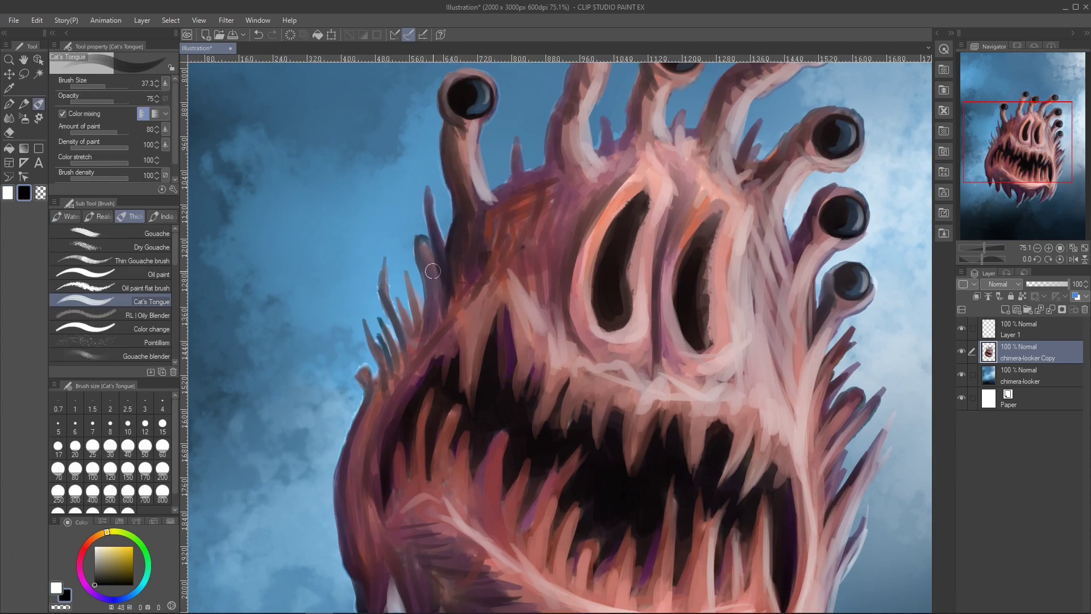
mouse_move(427, 242)
left_mouse_down()
mouse_move(418, 335)
mouse_move(361, 392)
mouse_move(338, 491)
mouse_move(349, 594)
left_mouse_up()
Paint small dark spikes along the top of the head between the left eyestalks.
left_click_drag(516, 166, 516, 125)
mouse_move(511, 170)
left_mouse_down()
mouse_move(496, 192)
mouse_move(548, 165)
left_mouse_up()
left_click_drag(559, 142, 549, 176)
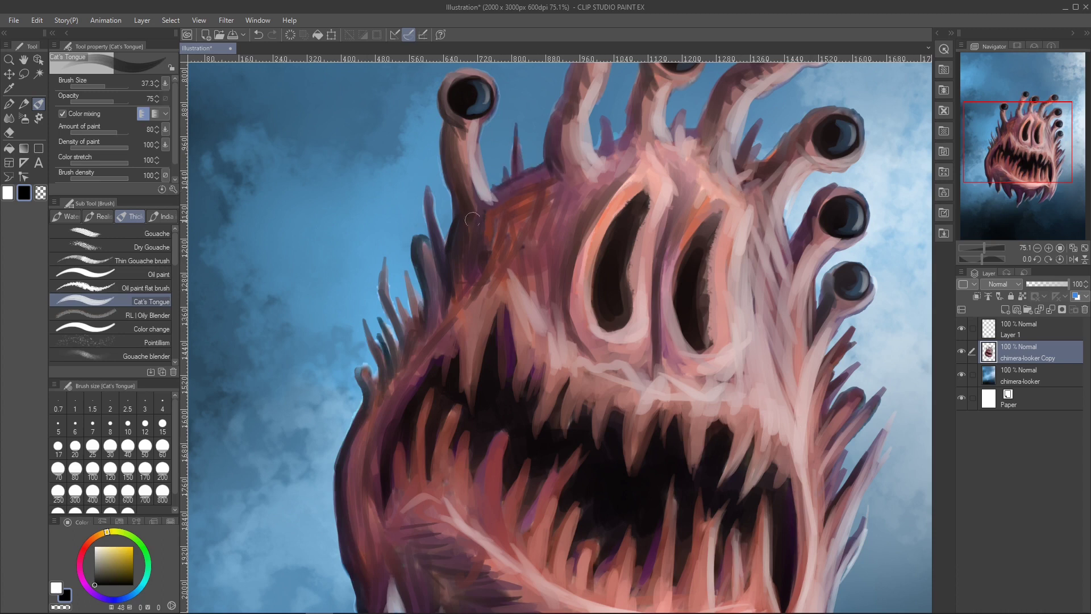
key("[")
mouse_move(639, 107)
left_mouse_down()
mouse_move(629, 149)
mouse_move(607, 110)
left_mouse_up()
left_click_drag(534, 169, 531, 149)
left_click_drag(498, 190, 484, 200)
Enlarge the brush to 124.6 and shade the left side of the head and the skin beside the right nostril-shaped eye with black.
key("]")
key("]")
key("]")
key("]")
key("]")
key("]")
key("]")
key("]")
key("]")
key("]")
key("]")
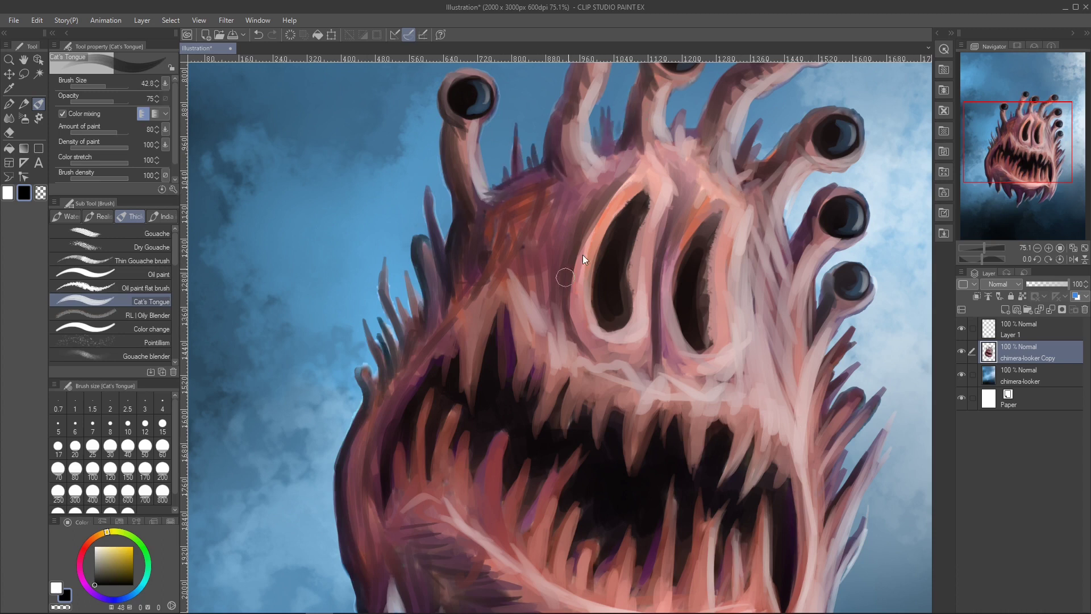
left_click_drag(463, 293, 421, 341)
left_click_drag(490, 241, 539, 295)
left_click_drag(514, 211, 553, 218)
mouse_move(426, 332)
left_mouse_down()
mouse_move(368, 426)
mouse_move(380, 544)
left_mouse_up()
left_click_drag(376, 455, 431, 296)
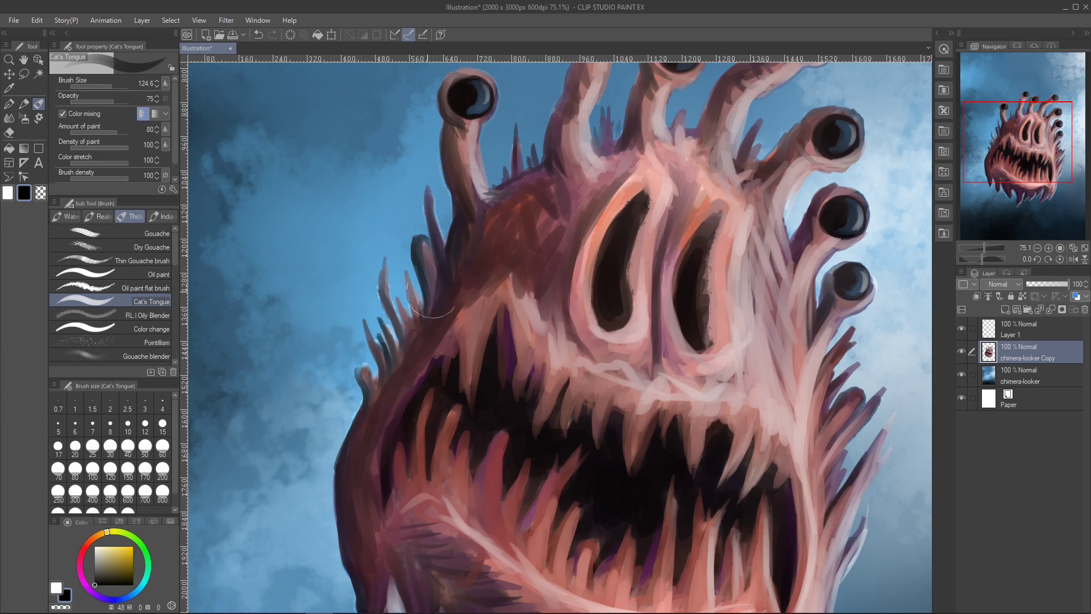
key("ctrl+0")
mouse_move(594, 252)
left_mouse_down()
mouse_move(596, 267)
mouse_move(610, 250)
mouse_move(629, 341)
left_mouse_up()
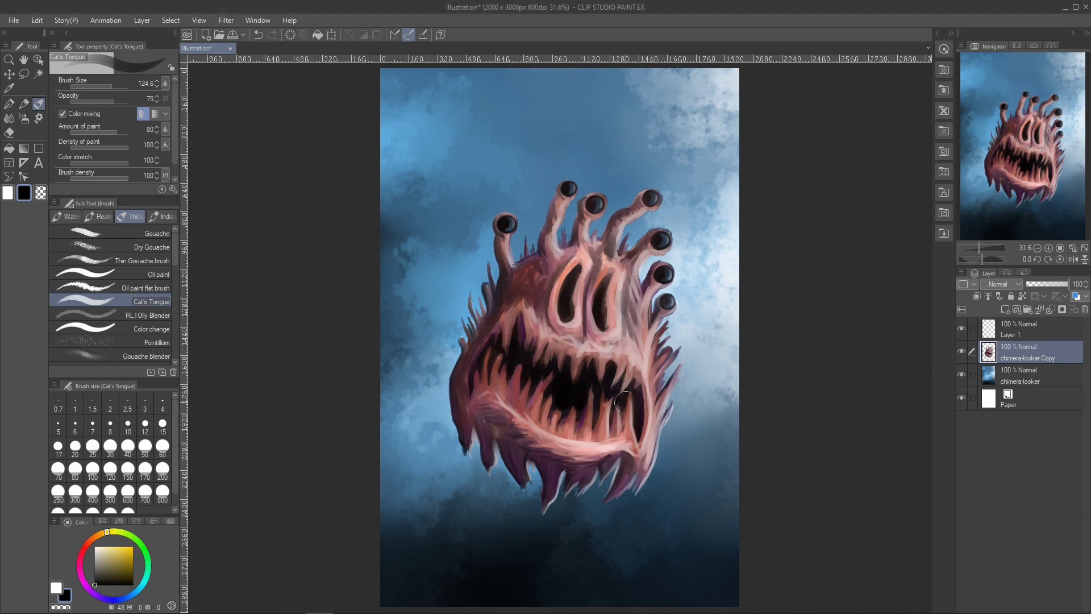
Switch to the Oil paint brush at size 25.7 and paint black between the lower-left teeth to sharpen them.
key("slash")
left_click_drag(571, 399, 751, 496)
key("b")
key("comma")
key("comma")
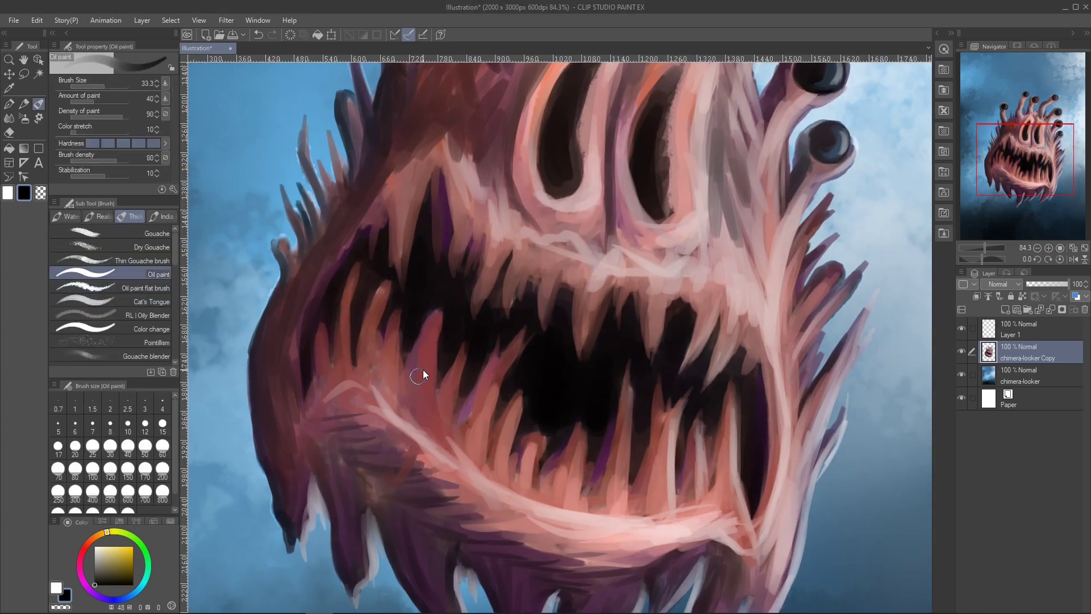
left_click_drag(412, 363, 431, 311)
left_click_drag(405, 382, 397, 312)
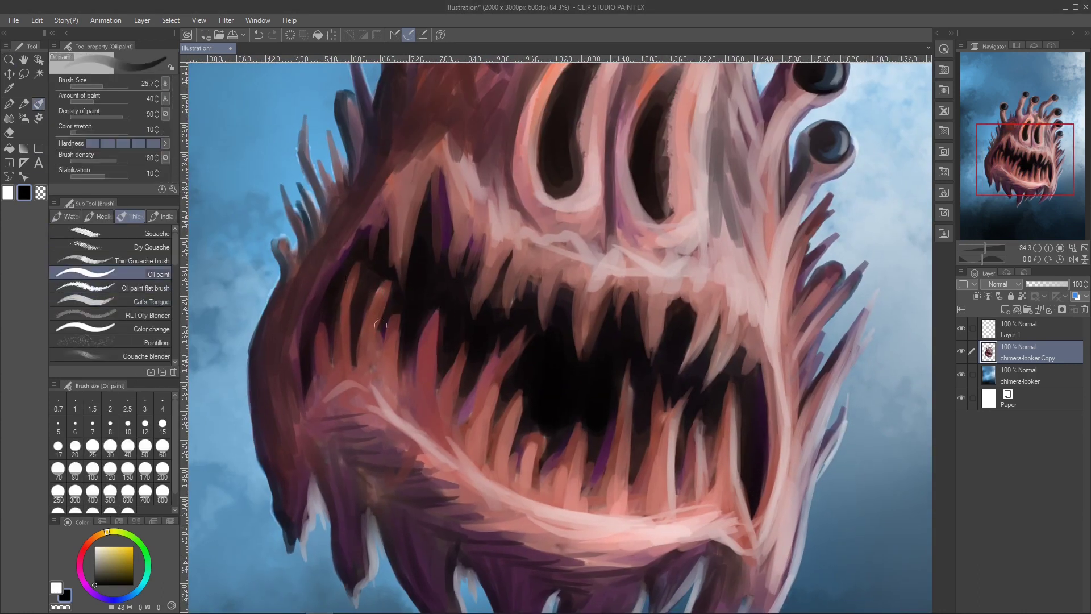
left_click_drag(377, 366, 388, 285)
mouse_move(377, 352)
left_mouse_down()
mouse_move(385, 315)
mouse_move(329, 356)
left_mouse_up()
Switch to the Cat's Tongue brush at size 49.4 and deepen the black between the teeth in the mouth's left part.
left_click(131, 301)
mouse_move(328, 319)
left_mouse_down()
mouse_move(312, 368)
mouse_move(367, 225)
left_mouse_up()
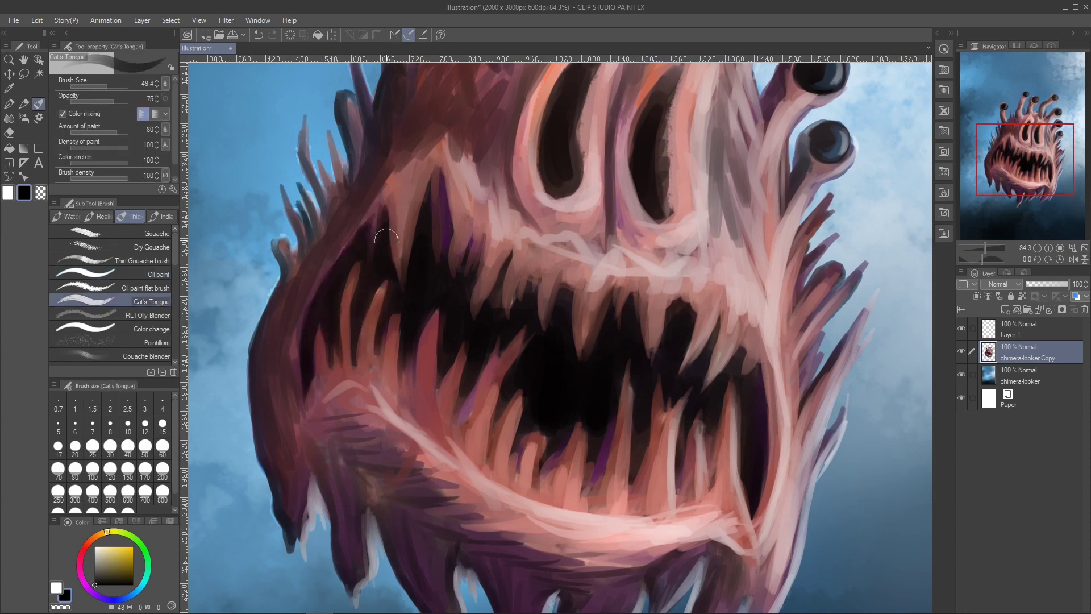
mouse_move(414, 278)
left_mouse_down()
mouse_move(433, 174)
mouse_move(460, 284)
left_mouse_up()
mouse_move(464, 419)
left_mouse_down()
mouse_move(469, 353)
mouse_move(441, 404)
left_mouse_up()
left_click_drag(443, 301, 445, 344)
left_click_drag(392, 300, 378, 370)
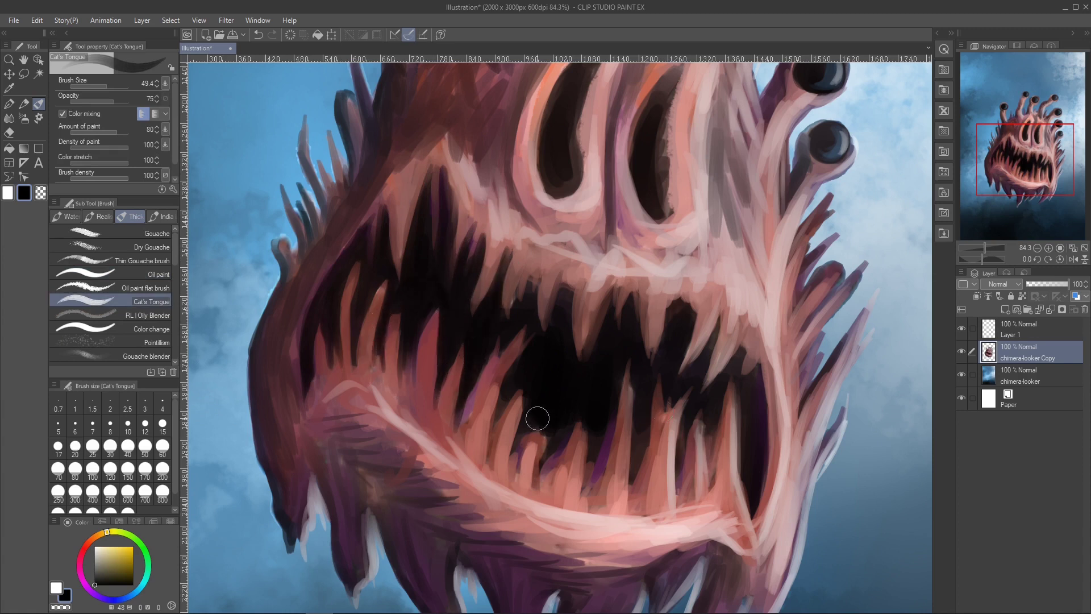
Carve sharper gaps in black between the central and right-hand teeth and along the mouth's right corner.
mouse_move(537, 418)
left_mouse_down()
mouse_move(511, 382)
mouse_move(460, 370)
mouse_move(480, 400)
left_mouse_up()
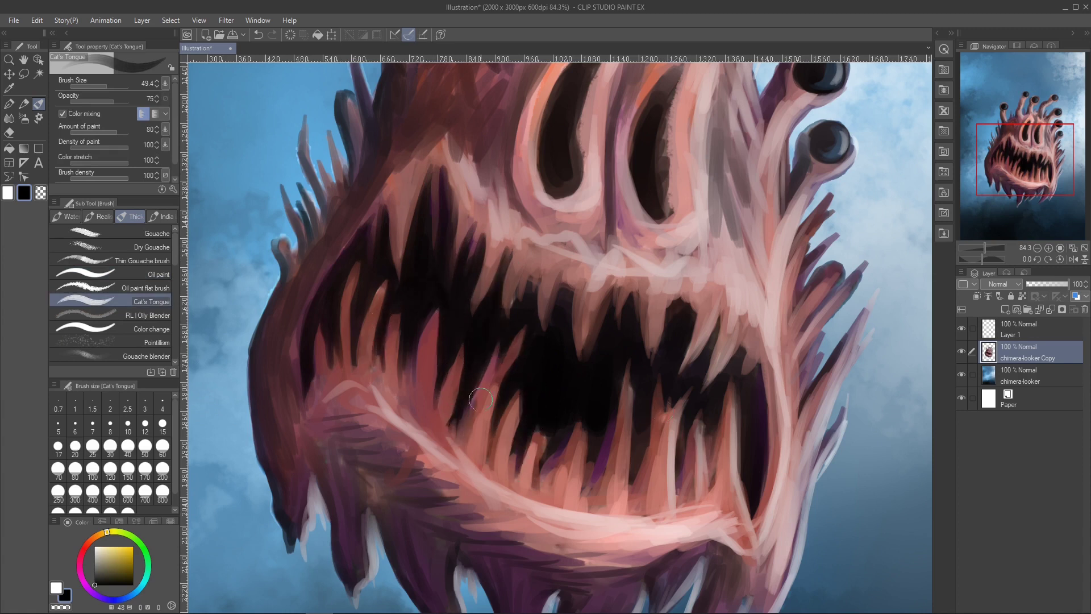
left_click_drag(418, 335, 414, 415)
left_click_drag(363, 304, 344, 381)
mouse_move(540, 409)
left_mouse_down()
mouse_move(522, 472)
mouse_move(629, 383)
mouse_move(648, 402)
mouse_move(707, 421)
mouse_move(741, 350)
mouse_move(758, 488)
mouse_move(585, 366)
mouse_move(649, 354)
mouse_move(705, 392)
mouse_move(742, 341)
mouse_move(759, 397)
left_mouse_up()
mouse_move(506, 312)
left_mouse_down()
mouse_move(527, 290)
mouse_move(538, 340)
mouse_move(553, 298)
left_mouse_up()
Sample the lip color, shift it to orange at hue 22, saturation 81, value 100, and brush it over the teeth and right cheek.
left_click(744, 536, "alt")
left_click(90, 541)
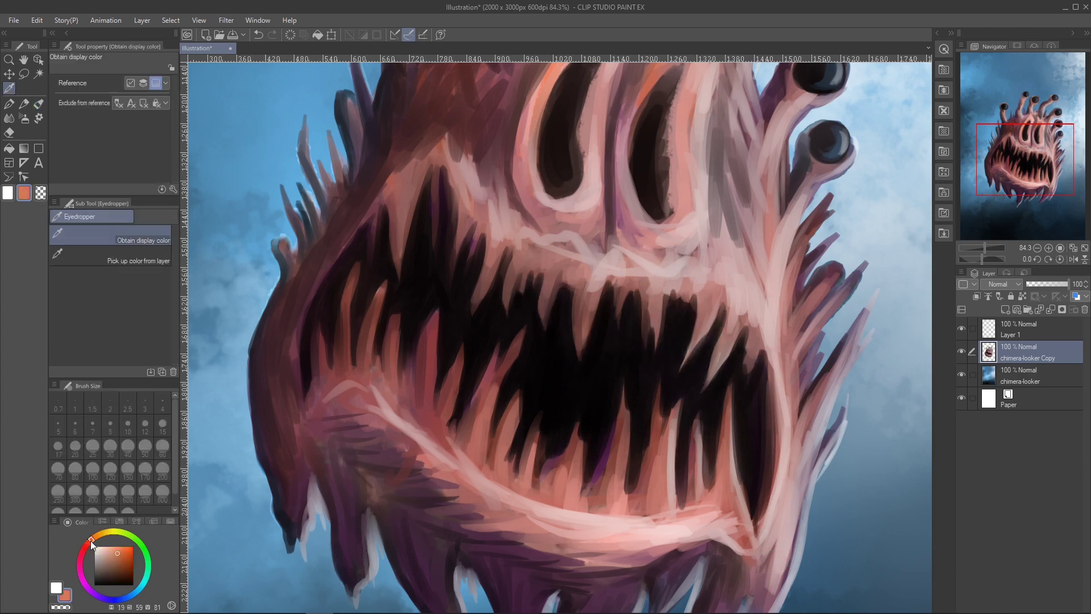
left_click_drag(90, 540, 93, 538)
left_click_drag(117, 553, 126, 533)
left_click(38, 104)
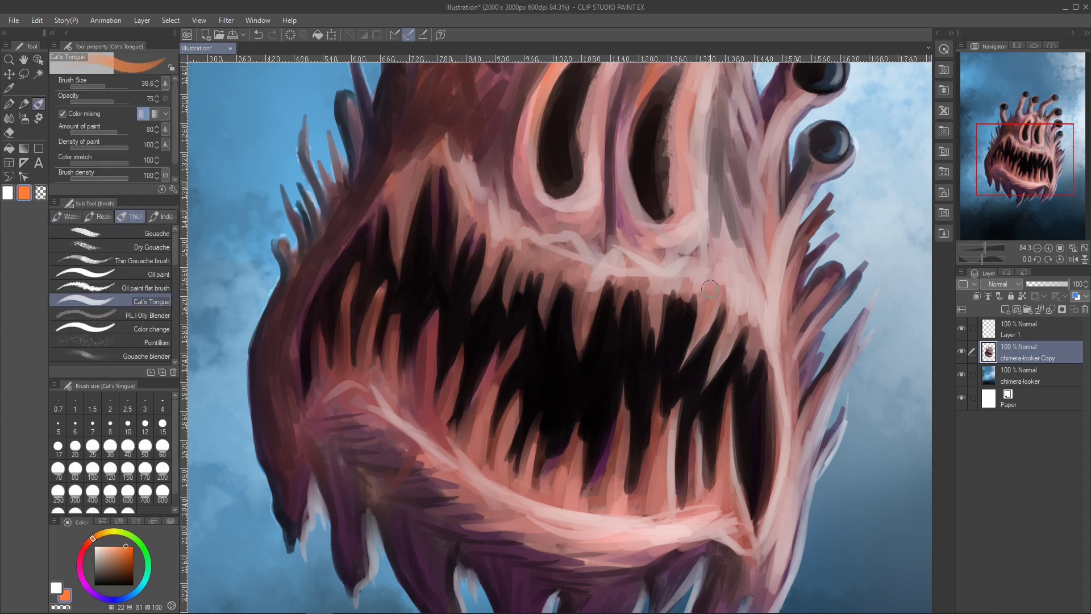
mouse_move(710, 288)
left_mouse_down()
mouse_move(651, 332)
mouse_move(483, 250)
mouse_move(478, 230)
mouse_move(398, 273)
mouse_move(443, 165)
mouse_move(454, 244)
left_mouse_up()
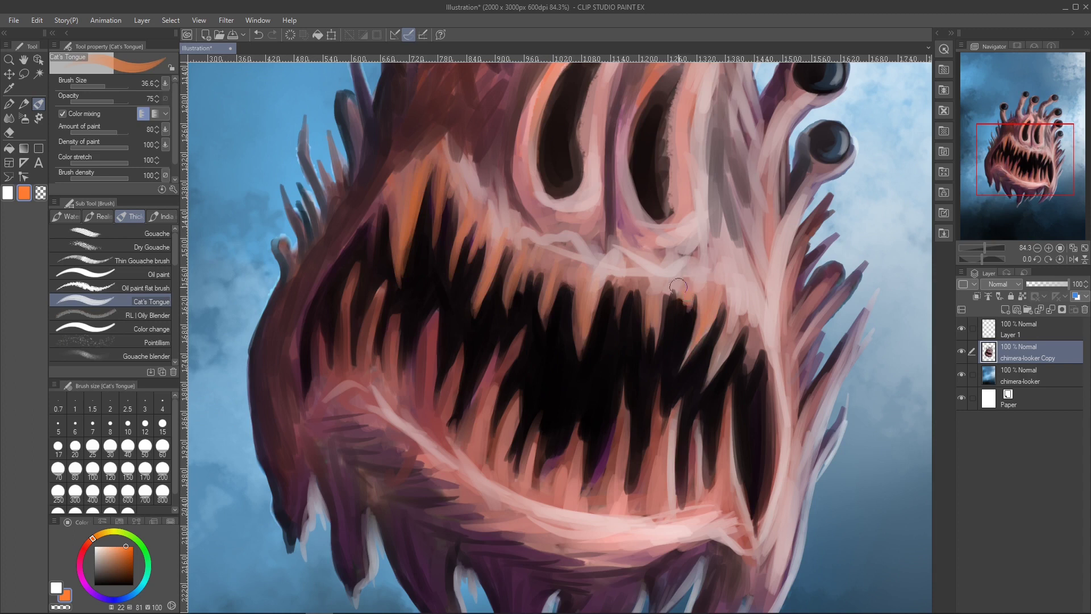
mouse_move(678, 287)
left_mouse_down()
mouse_move(590, 295)
mouse_move(520, 284)
mouse_move(499, 244)
left_mouse_up()
mouse_move(667, 409)
left_mouse_down()
mouse_move(647, 509)
mouse_move(696, 489)
mouse_move(773, 534)
mouse_move(792, 329)
mouse_move(741, 247)
left_mouse_up()
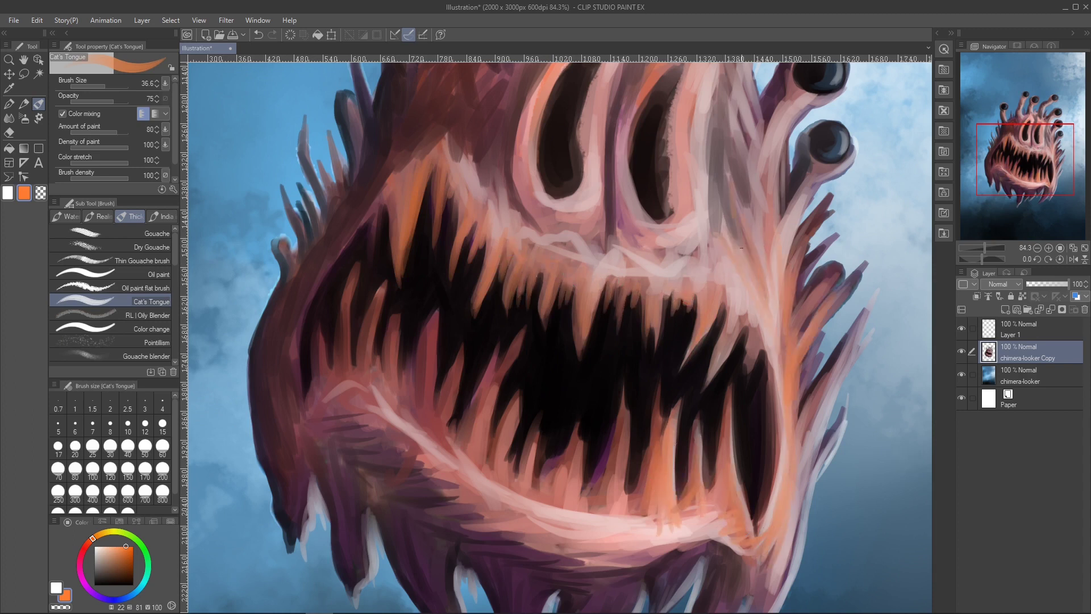
mouse_move(572, 500)
left_mouse_down()
mouse_move(514, 449)
mouse_move(444, 427)
mouse_move(376, 244)
mouse_move(320, 312)
left_mouse_up()
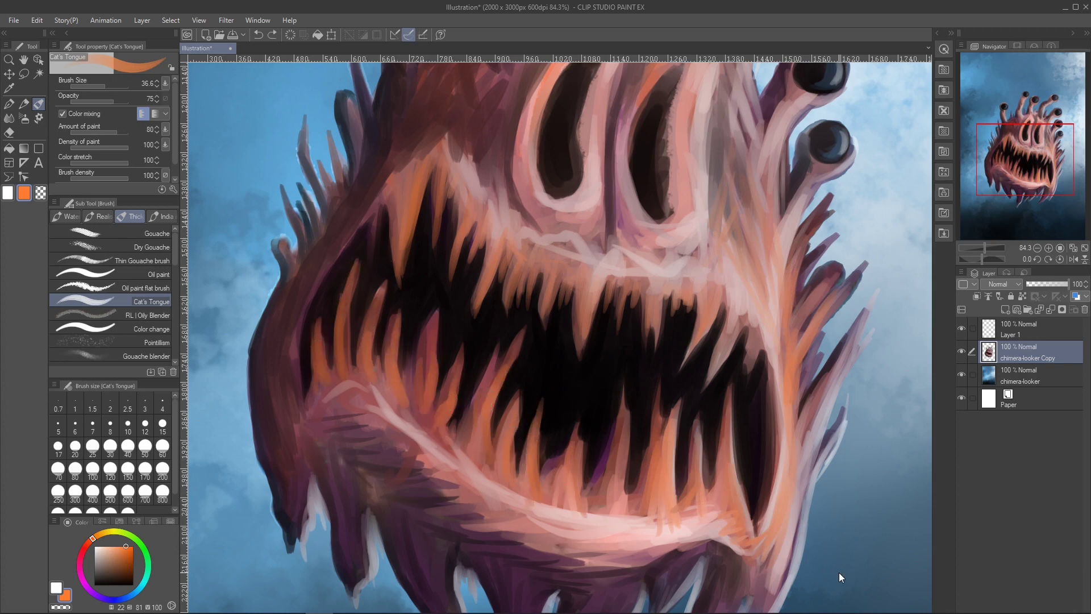
Undo the last orange strokes on the lower-left teeth.
key("ctrl+z")
key("ctrl+z")
key("ctrl+z")
key("ctrl+z")
key("ctrl+z")
Sample a purple, adjust it to hue 312, saturation 63, value 58, and brush it over the lower teeth from left to center.
left_click(343, 504, "alt")
left_click(118, 563)
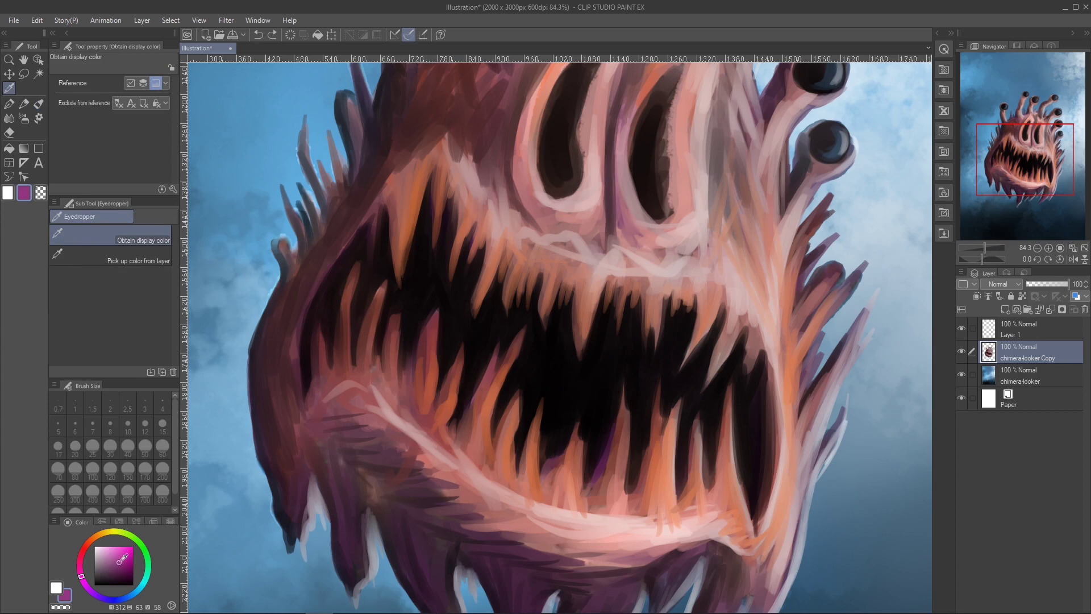
mouse_move(318, 369)
left_mouse_down()
mouse_move(319, 336)
mouse_move(384, 398)
left_mouse_up()
left_click_drag(423, 347, 414, 435)
left_click_drag(470, 409, 500, 477)
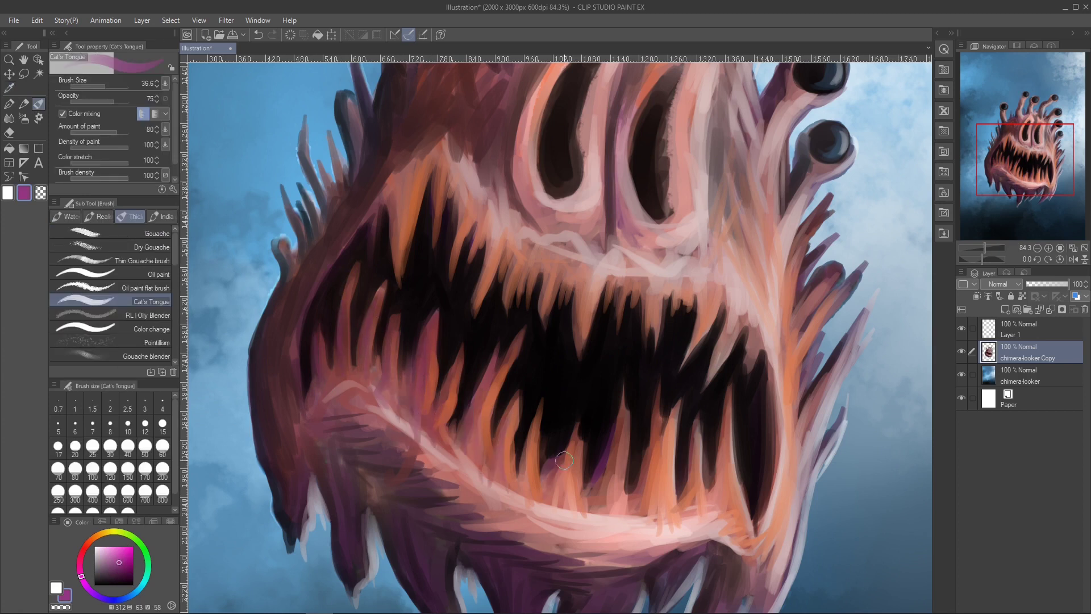
left_click_drag(603, 457, 609, 511)
Enlarge the brush and paint purple along the skin above the upper-left teeth, down the left cheek and onto the jaw.
key("bracketright")
key("bracketright")
key("bracketright")
key("bracketright")
key("bracketright")
mouse_move(398, 182)
left_mouse_down()
mouse_move(442, 121)
mouse_move(495, 213)
left_mouse_up()
mouse_move(392, 159)
left_mouse_down()
mouse_move(358, 217)
mouse_move(288, 478)
mouse_move(312, 397)
mouse_move(330, 404)
left_mouse_up()
Switch to the RL | Oily Blender at size 70.6 and smooth the skin on the head, upper lip and jaw.
left_click(146, 315)
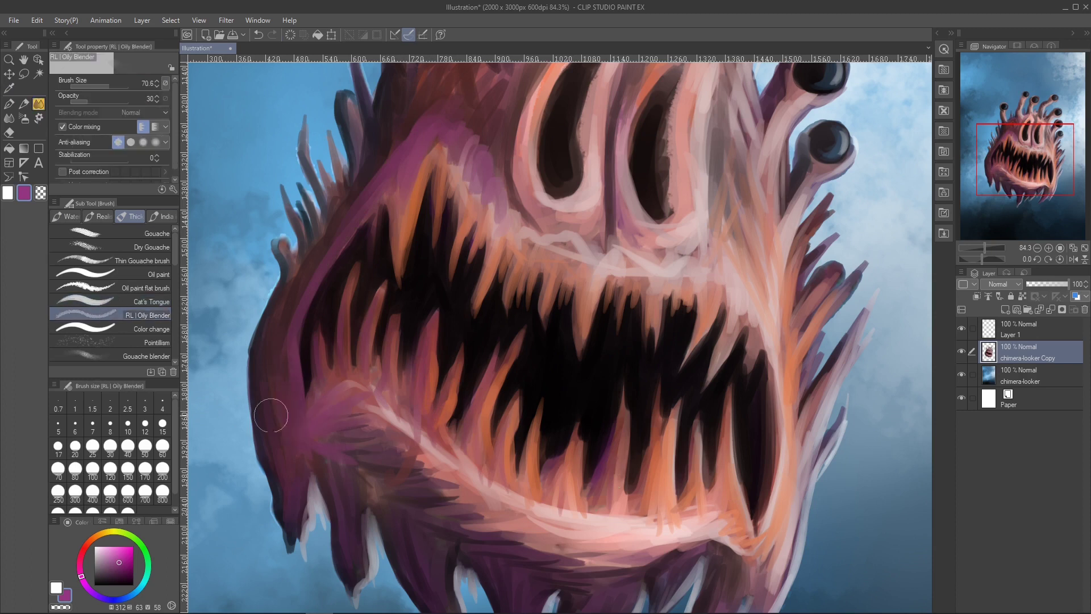
key("ctrl+0")
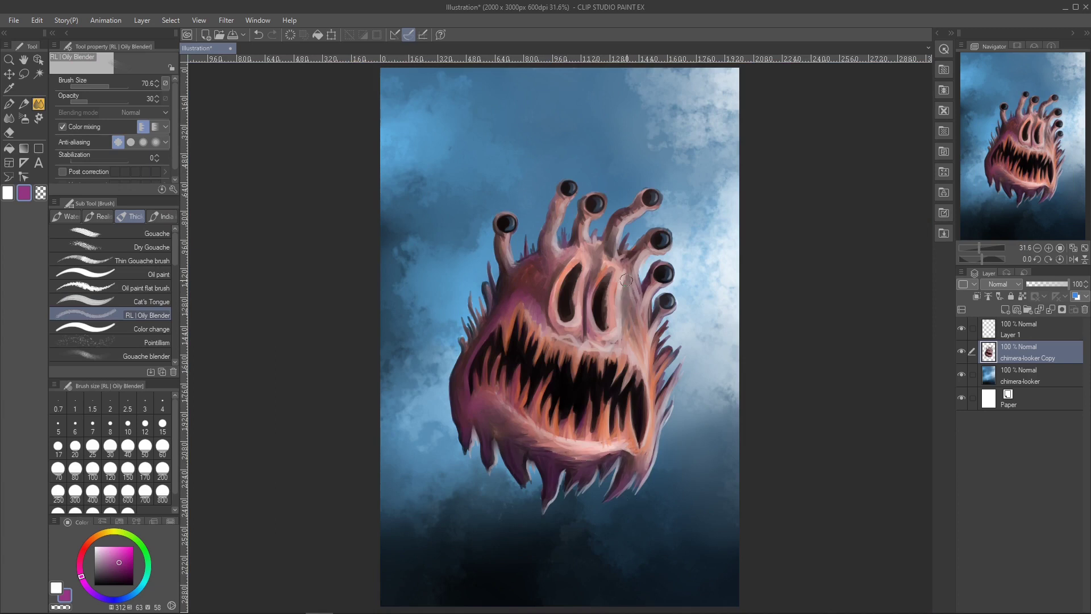
left_click_drag(584, 345, 644, 377)
left_click_drag(548, 436, 616, 440)
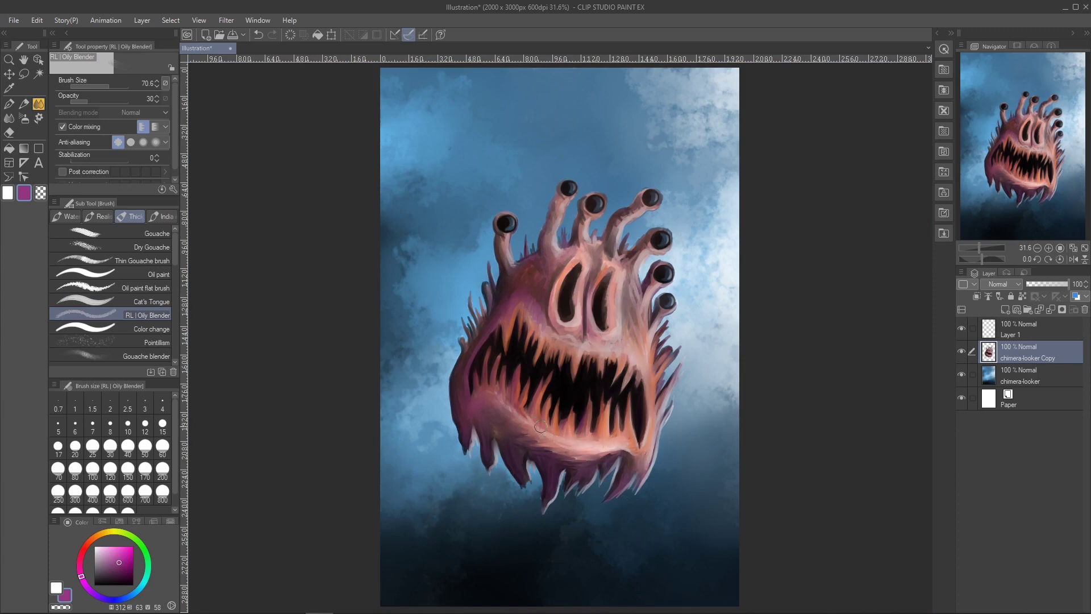
mouse_move(513, 419)
left_mouse_down()
mouse_move(627, 454)
mouse_move(687, 393)
left_mouse_up()
Select the G-pen with white as the drawing color.
key("ctrl+space")
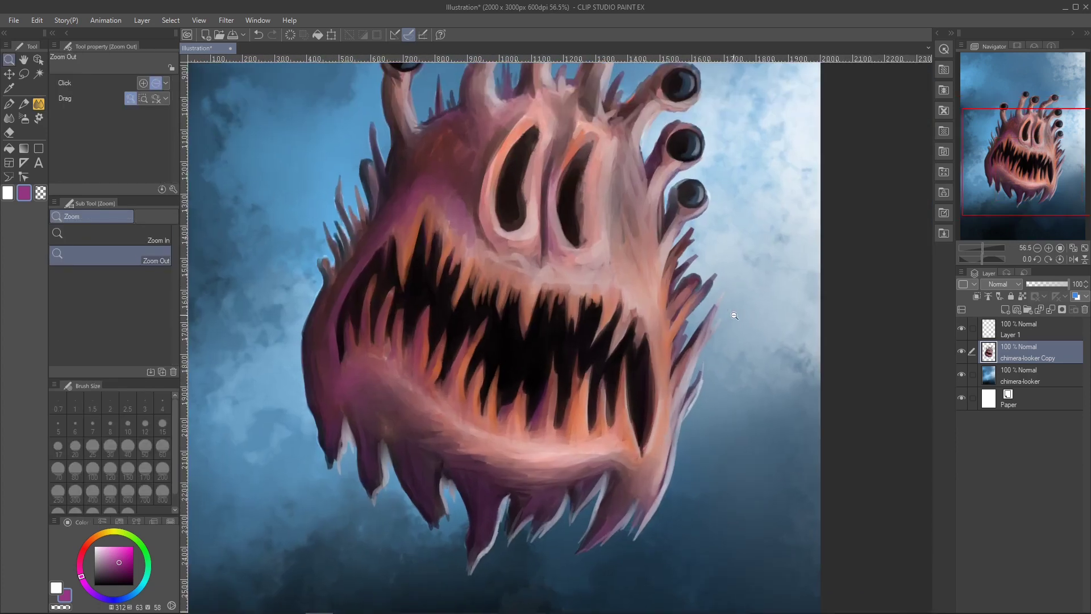
key("space")
left_click_drag(793, 355, 753, 489)
left_click(9, 192)
left_click(9, 104)
left_click(142, 232)
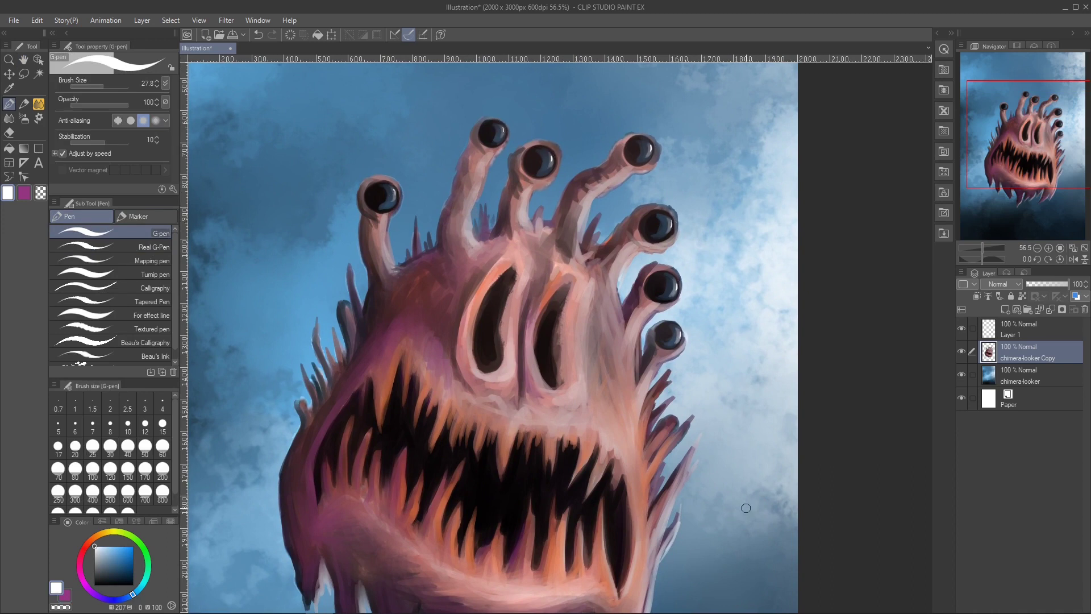
key("ctrl+0")
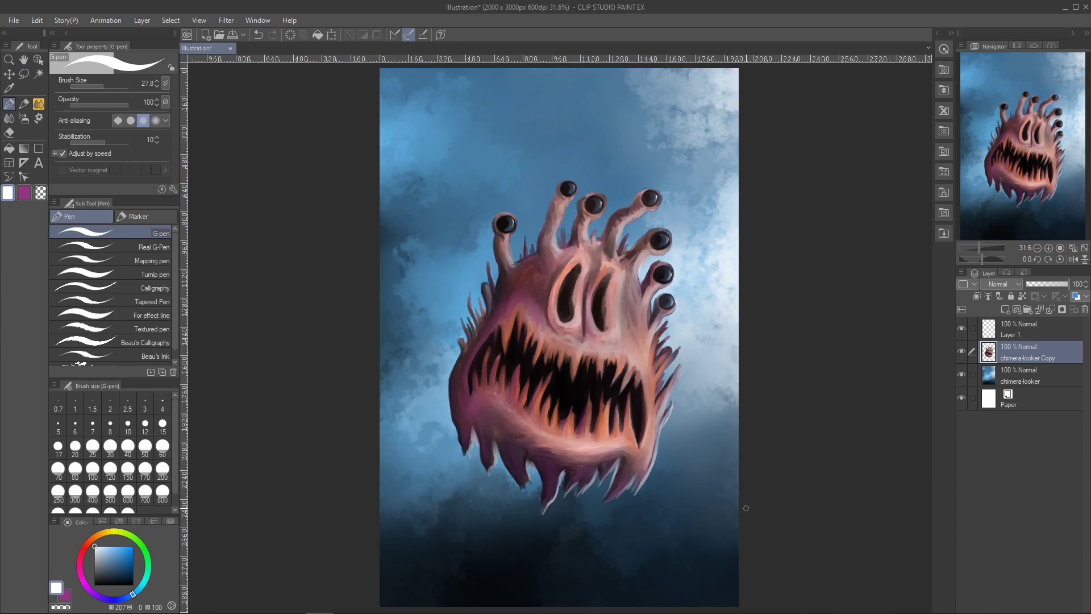